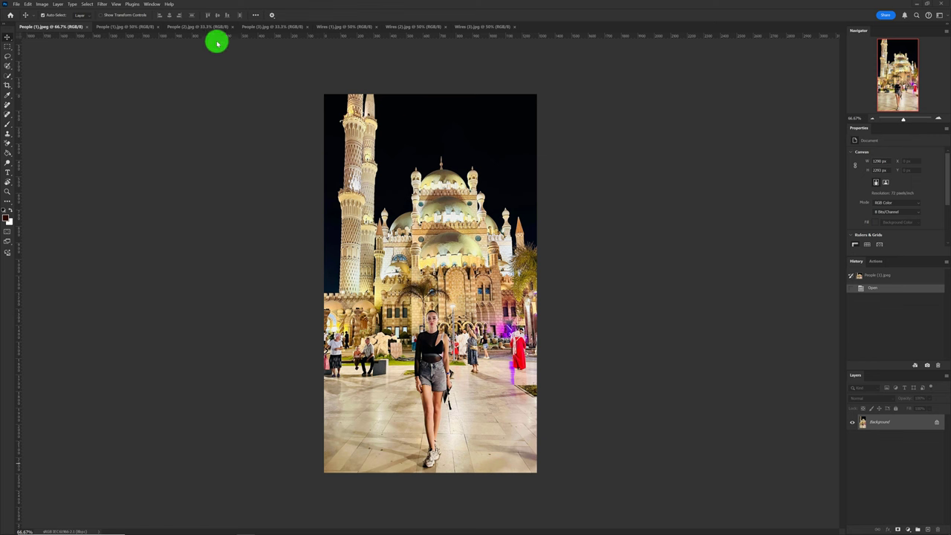
Check the installed Photoshop version (25.0) in About Photoshop, then minimize Photoshop.
{"action": "left_click", "coordinate": [171, 6]}
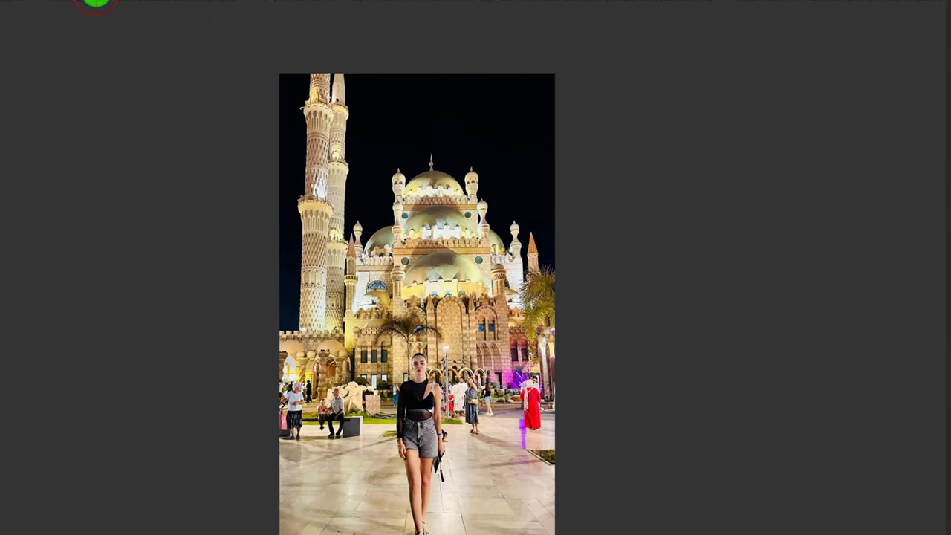
{"action": "left_click", "coordinate": [96, 2]}
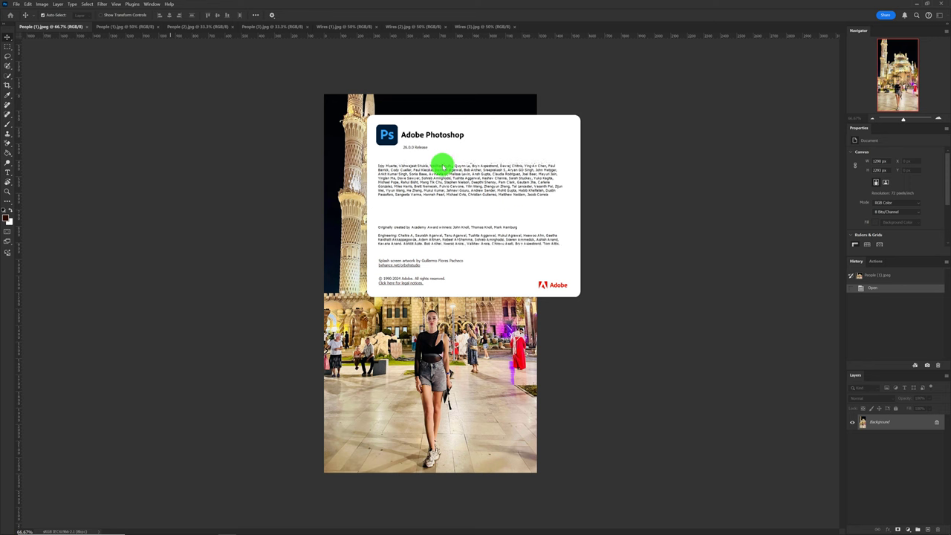
{"action": "left_click", "coordinate": [263, 170]}
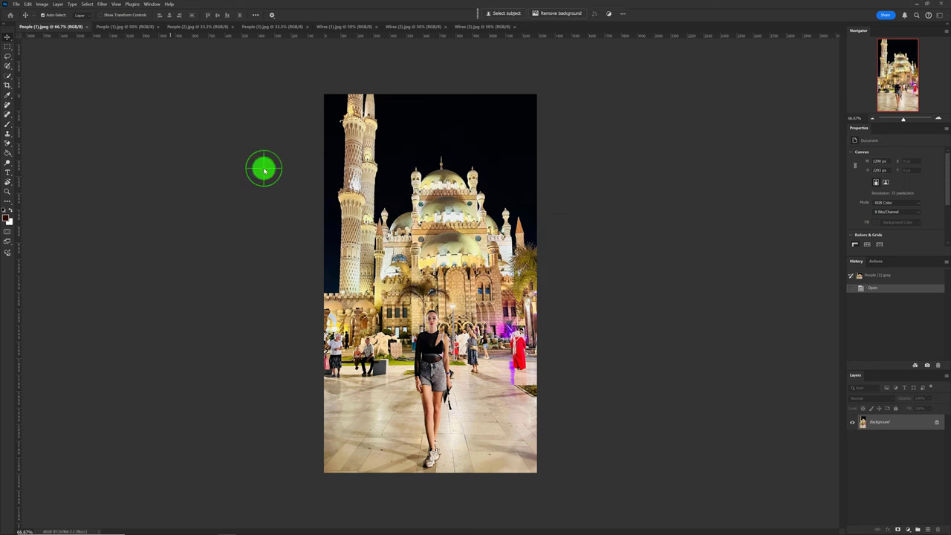
{"action": "left_click", "coordinate": [919, 6]}
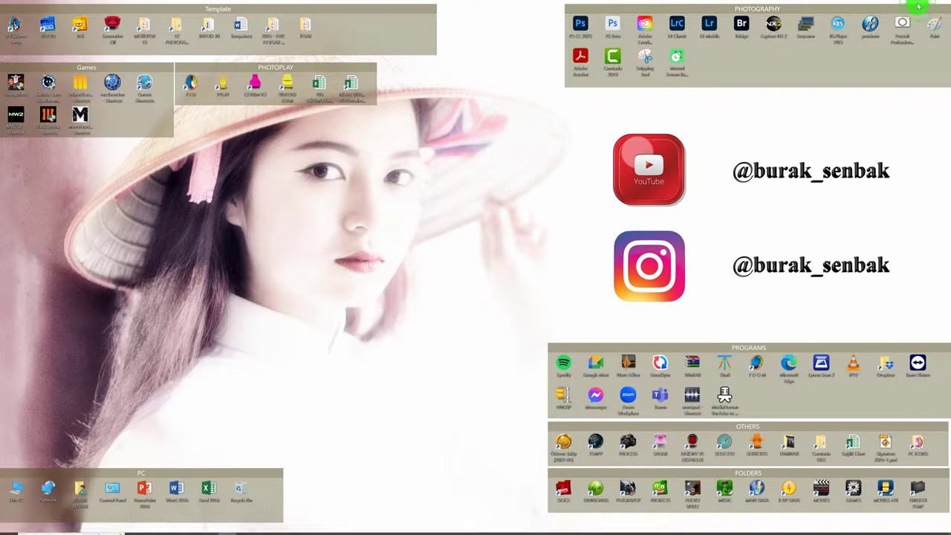
Review the available app updates in Creative Cloud Desktop's Apps page, then close it.
{"action": "double_click", "coordinate": [643, 24]}
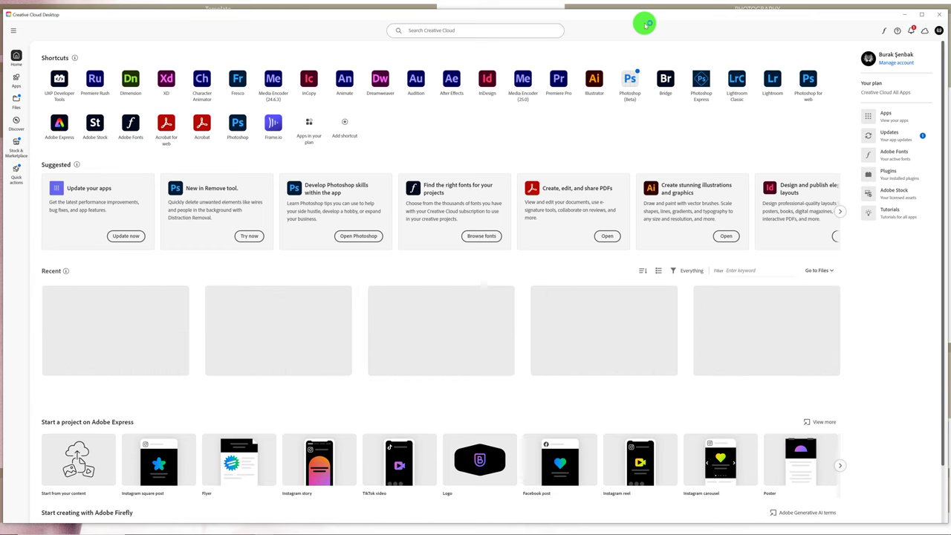
{"action": "left_click", "coordinate": [16, 79]}
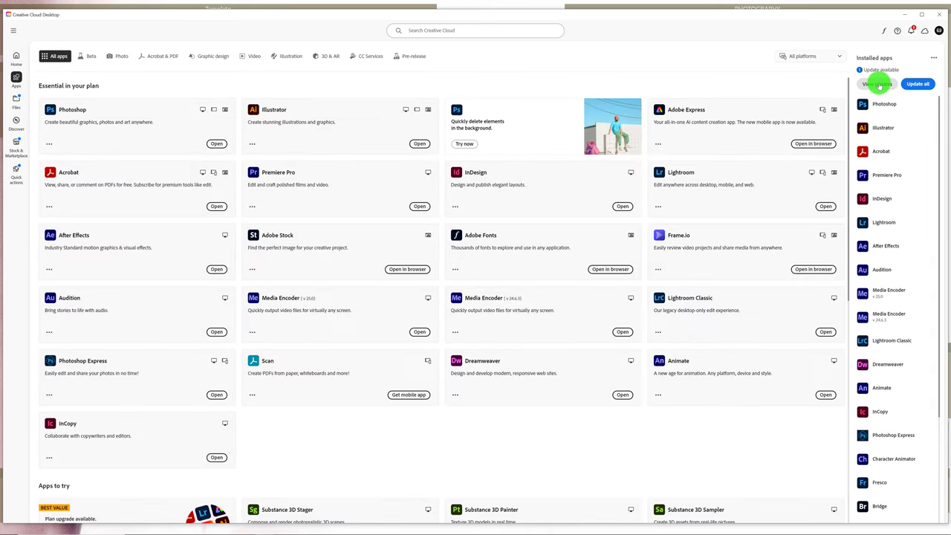
{"action": "left_click", "coordinate": [879, 84]}
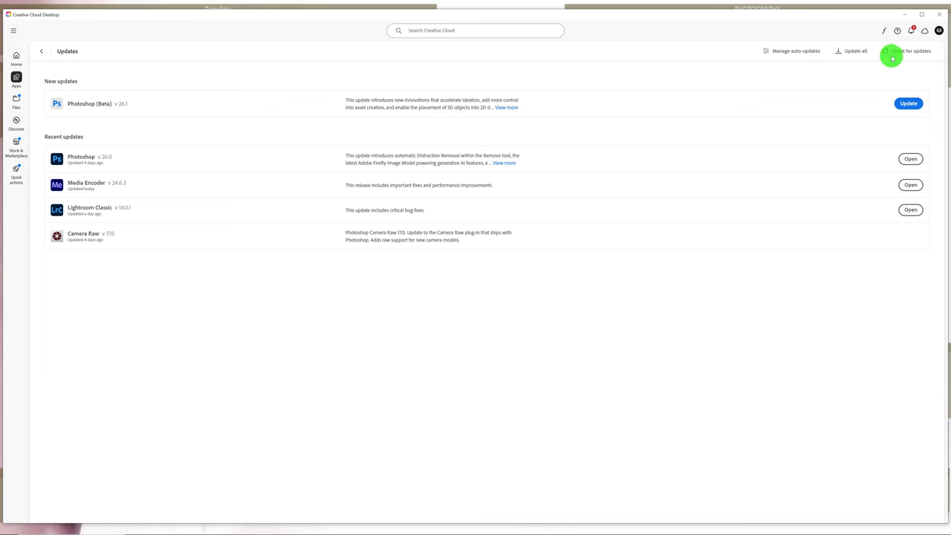
{"action": "left_click", "coordinate": [941, 14]}
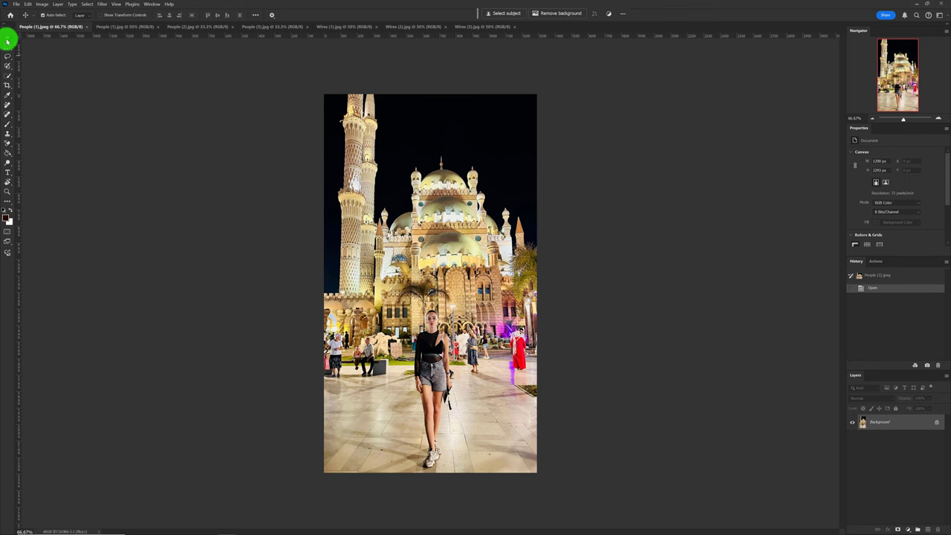
Select the Remove tool and show the healing tool group's flyout.
{"action": "left_click", "coordinate": [8, 103]}
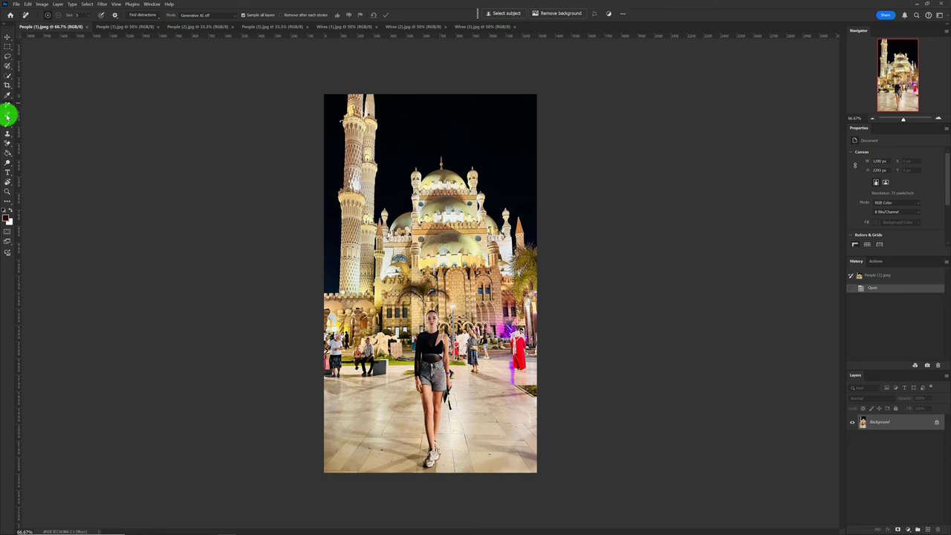
{"action": "right_click", "coordinate": [8, 115]}
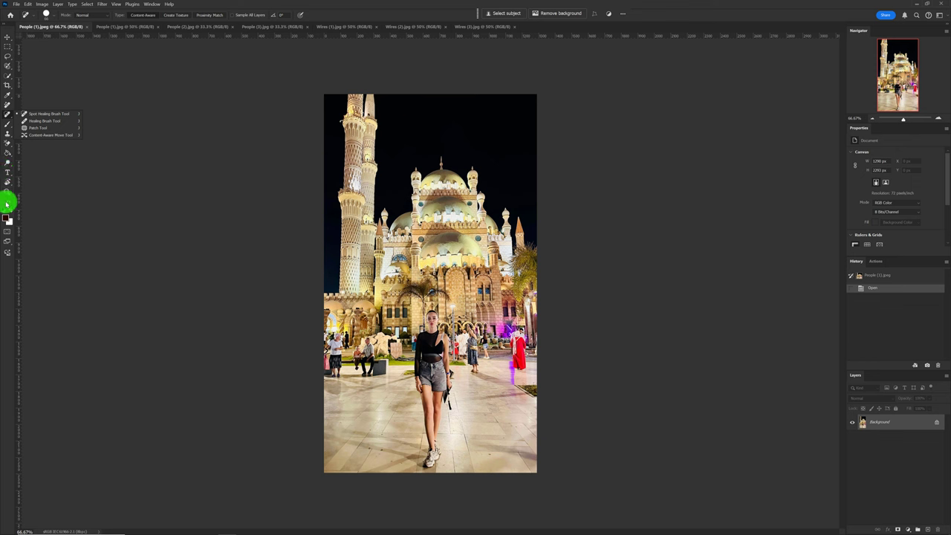
{"action": "left_click", "coordinate": [6, 202]}
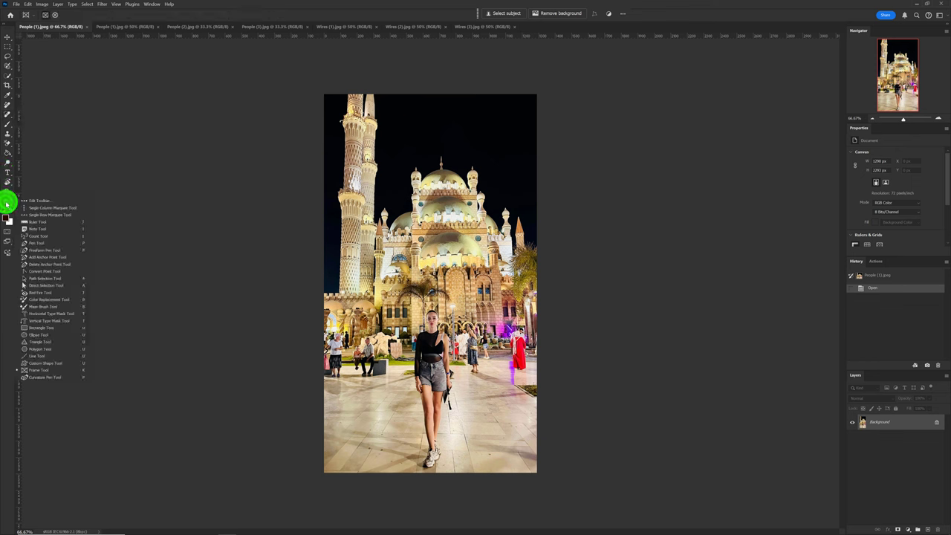
{"action": "left_click", "coordinate": [39, 201]}
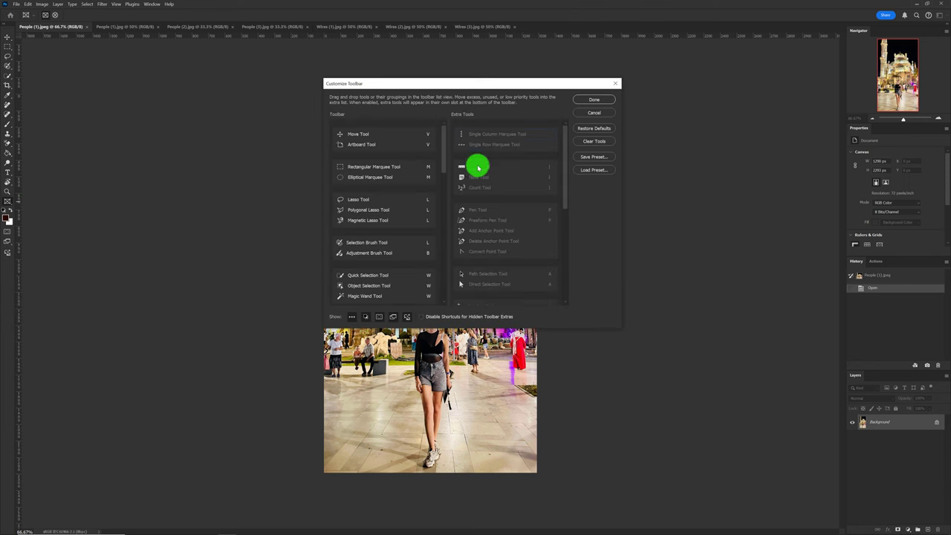
{"action": "mouse_move", "coordinate": [568, 182]}
{"action": "left_mouse_down"}
{"action": "mouse_move", "coordinate": [559, 293]}
{"action": "mouse_move", "coordinate": [563, 166]}
{"action": "left_mouse_up"}
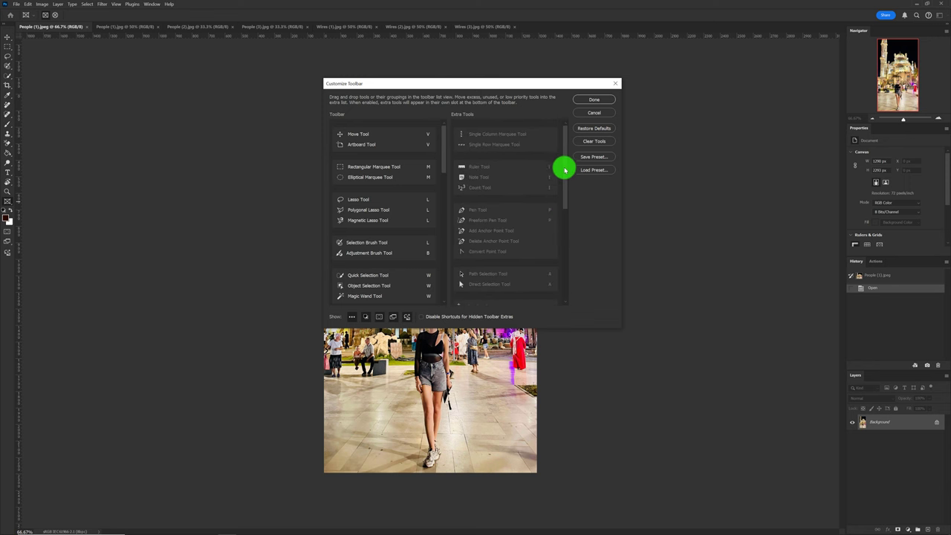
{"action": "left_click_drag", "start_coordinate": [488, 172], "coordinate": [478, 170]}
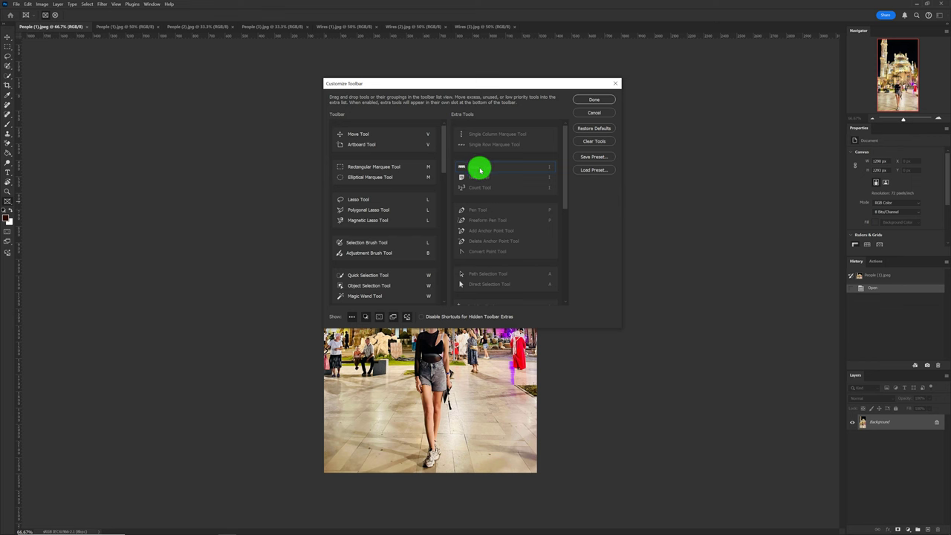
{"action": "mouse_move", "coordinate": [478, 170]}
{"action": "left_mouse_down"}
{"action": "mouse_move", "coordinate": [399, 188]}
{"action": "mouse_move", "coordinate": [365, 182]}
{"action": "mouse_move", "coordinate": [363, 197]}
{"action": "mouse_move", "coordinate": [432, 188]}
{"action": "mouse_move", "coordinate": [471, 168]}
{"action": "left_mouse_up"}
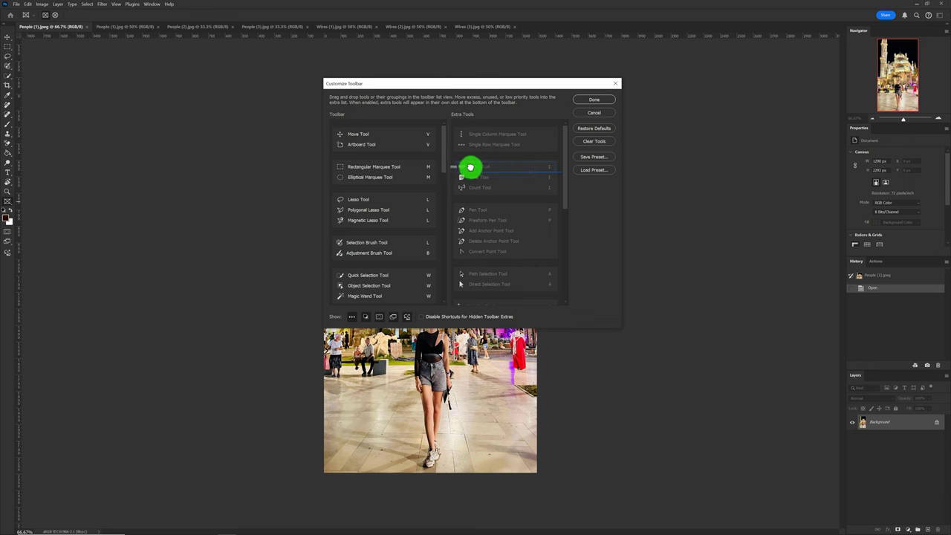
{"action": "left_click", "coordinate": [592, 113]}
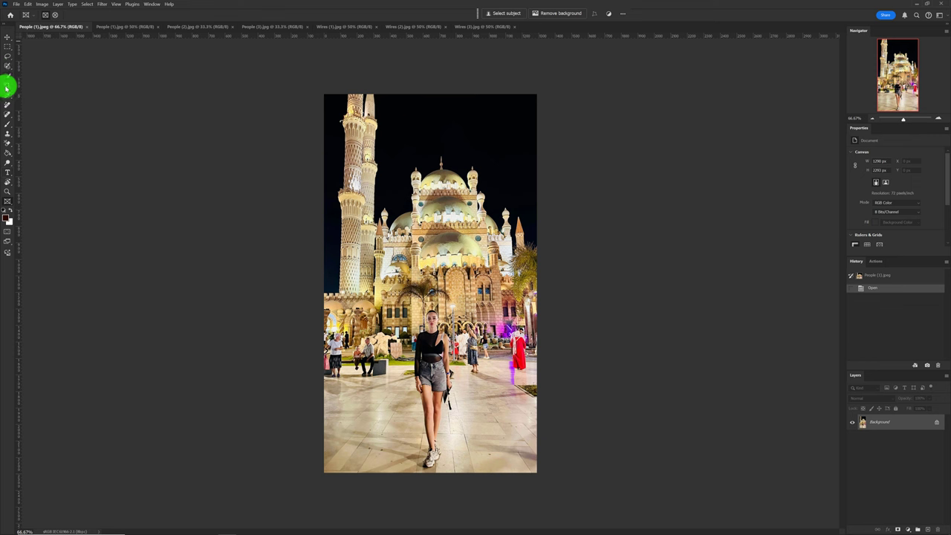
Activate the Remove tool from the left toolbar.
{"action": "left_click", "coordinate": [7, 108]}
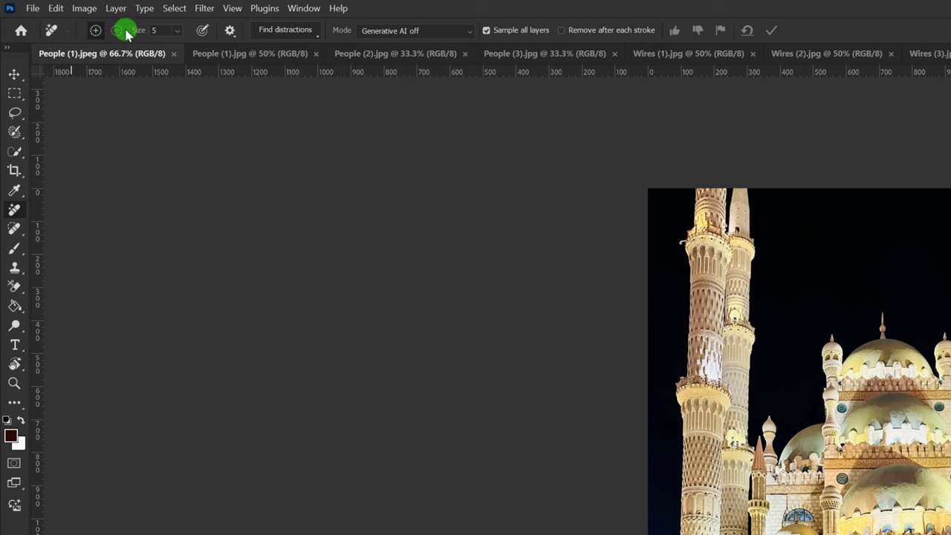
Confirm Remove brush size 5, preview Find distractions, and list the Mode choices.
{"action": "left_click", "coordinate": [177, 33]}
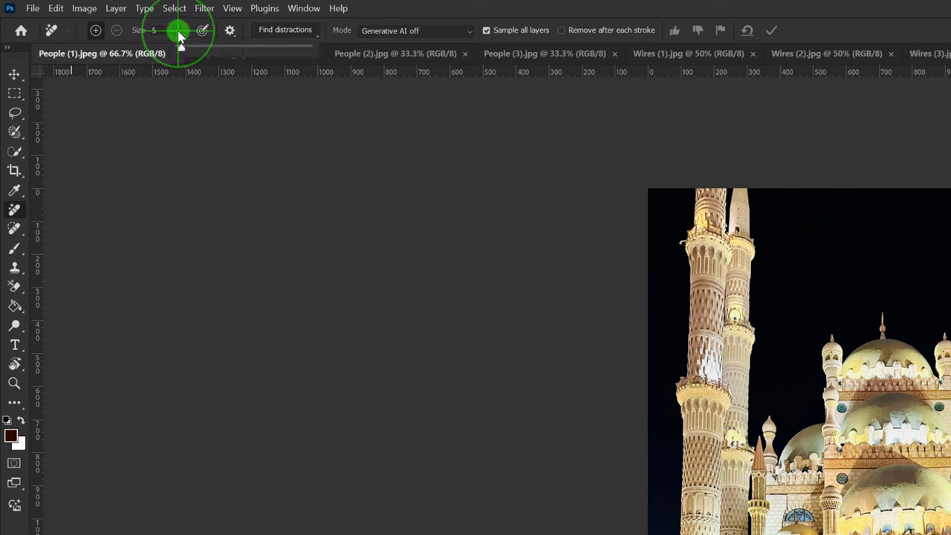
{"action": "left_click", "coordinate": [181, 37]}
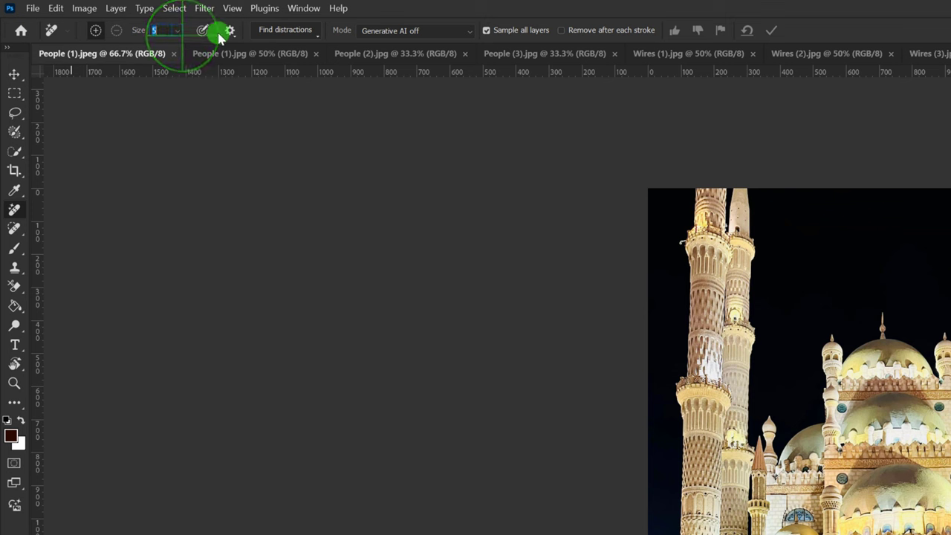
{"action": "left_click", "coordinate": [301, 34]}
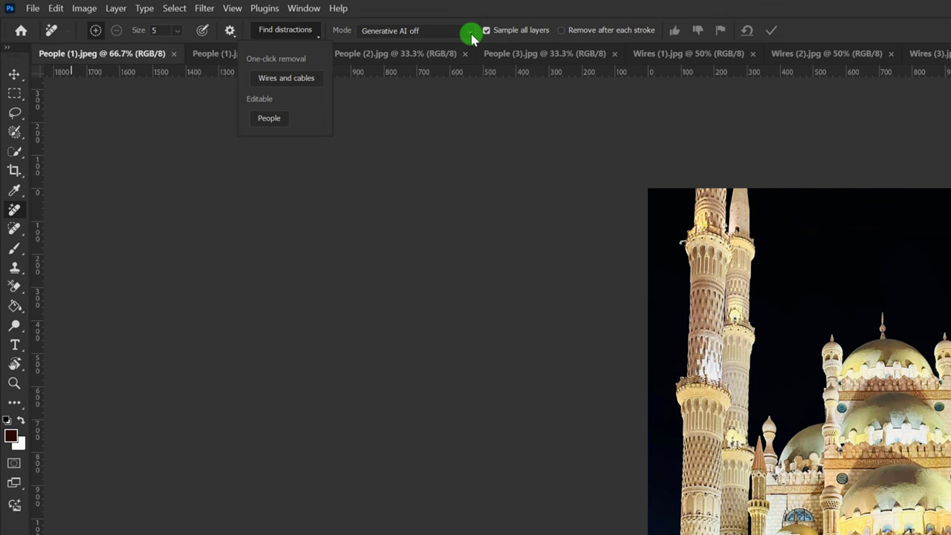
{"action": "left_click", "coordinate": [471, 34]}
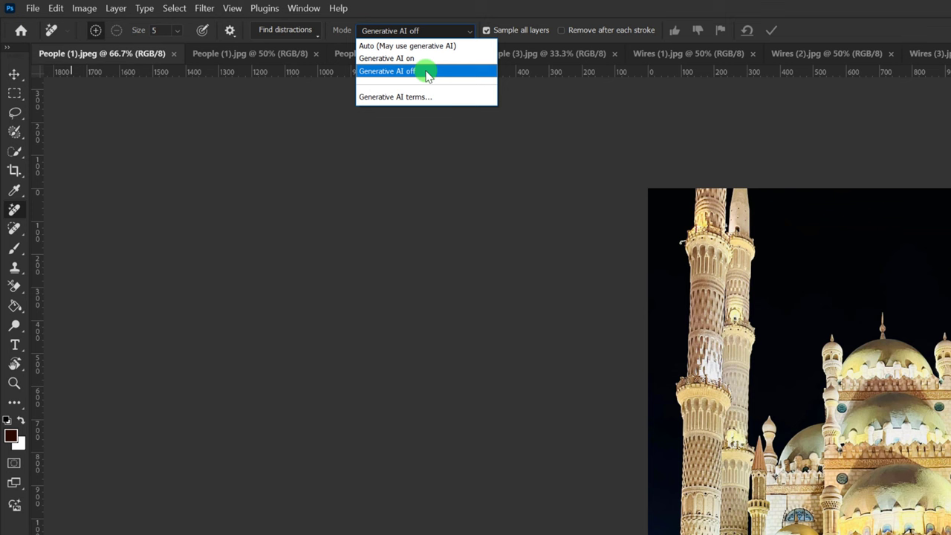
Set the Remove tool mode to Auto (May use generative AI).
{"action": "left_click", "coordinate": [407, 45]}
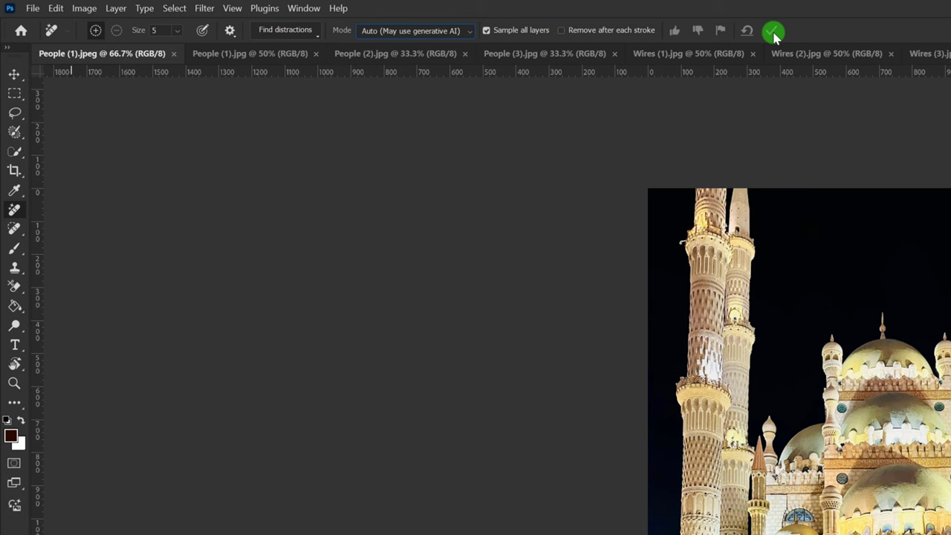
Use Find distractions > People to auto-mark the background people around the woman.
{"action": "left_click", "coordinate": [17, 210]}
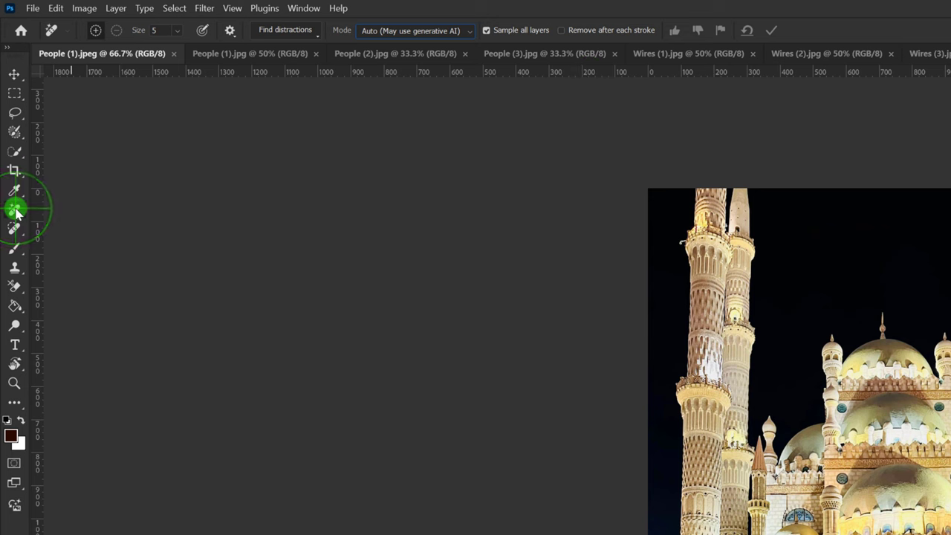
{"action": "left_click", "coordinate": [316, 38]}
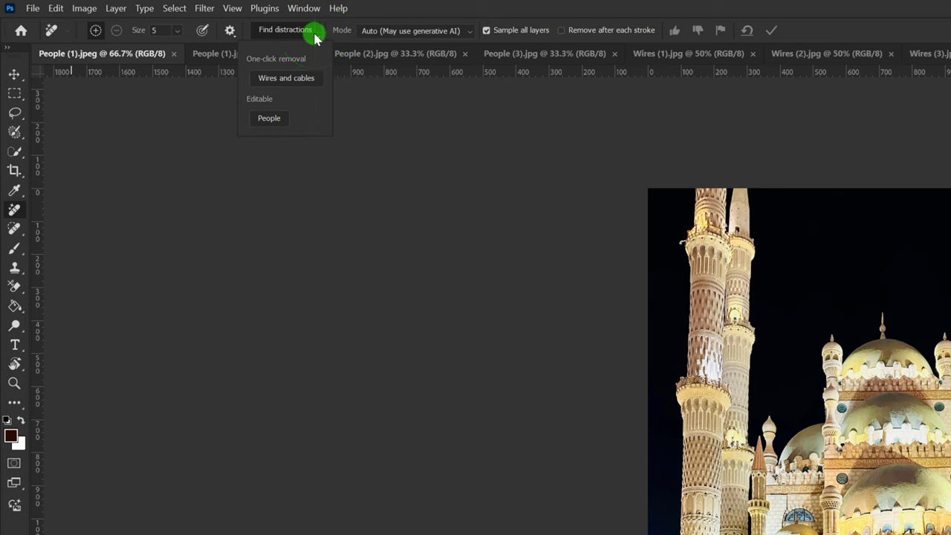
{"action": "left_click", "coordinate": [267, 119]}
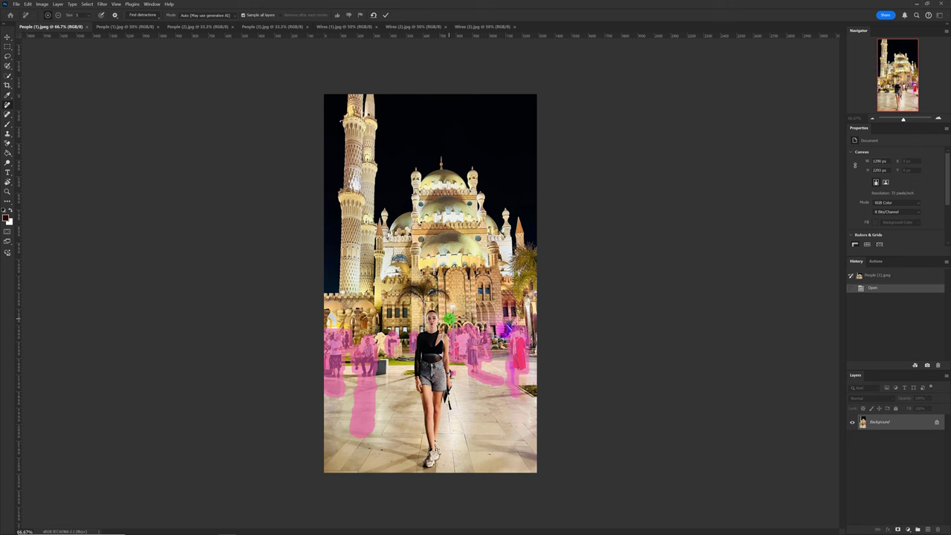
Enlarge the brush to 135, then paint and subtract around the girl so she stays unmarked.
{"action": "key", "text": "bracketright"}
{"action": "key", "text": "bracketright"}
{"action": "key", "text": "bracketright"}
{"action": "key", "text": "bracketright"}
{"action": "key", "text": "bracketright"}
{"action": "mouse_move", "coordinate": [430, 319]}
{"action": "left_mouse_down"}
{"action": "mouse_move", "coordinate": [426, 462]}
{"action": "mouse_move", "coordinate": [444, 390]}
{"action": "left_mouse_up"}
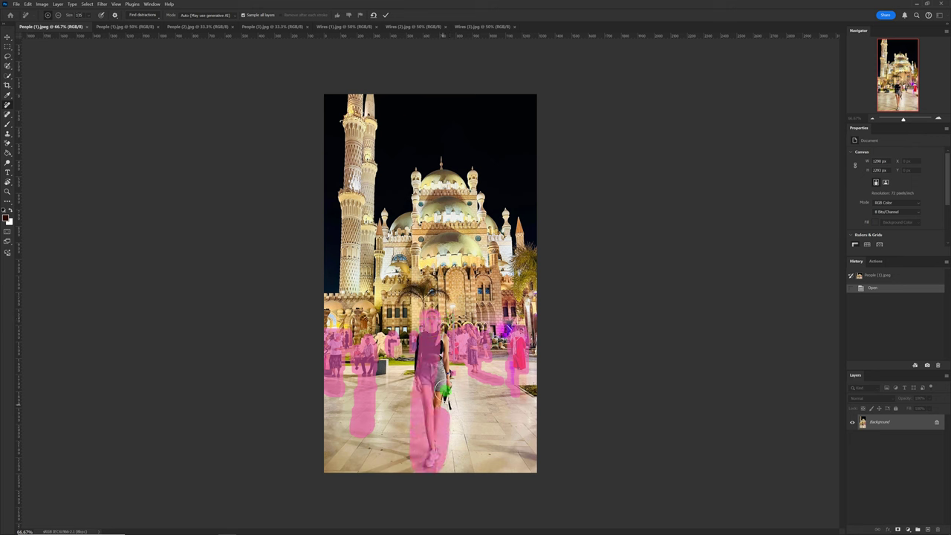
{"action": "mouse_move", "coordinate": [430, 306]}
{"action": "left_mouse_down"}
{"action": "mouse_move", "coordinate": [416, 338]}
{"action": "mouse_move", "coordinate": [422, 458]}
{"action": "left_mouse_up"}
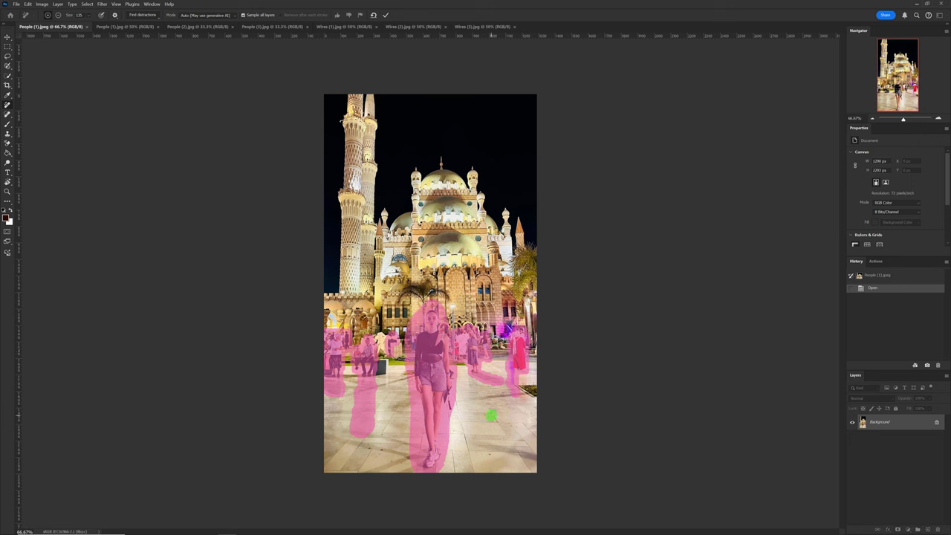
{"action": "left_click", "coordinate": [58, 15]}
{"action": "mouse_move", "coordinate": [433, 306]}
{"action": "left_mouse_down"}
{"action": "mouse_move", "coordinate": [414, 449]}
{"action": "mouse_move", "coordinate": [449, 384]}
{"action": "left_mouse_up"}
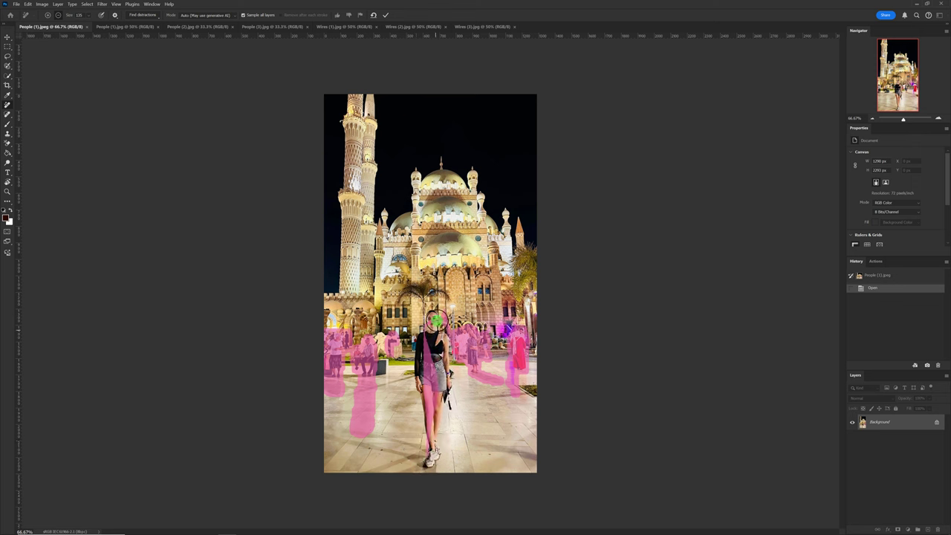
{"action": "mouse_move", "coordinate": [449, 383]}
{"action": "left_mouse_down"}
{"action": "mouse_move", "coordinate": [434, 319]}
{"action": "mouse_move", "coordinate": [425, 381]}
{"action": "mouse_move", "coordinate": [431, 456]}
{"action": "mouse_move", "coordinate": [425, 335]}
{"action": "left_mouse_up"}
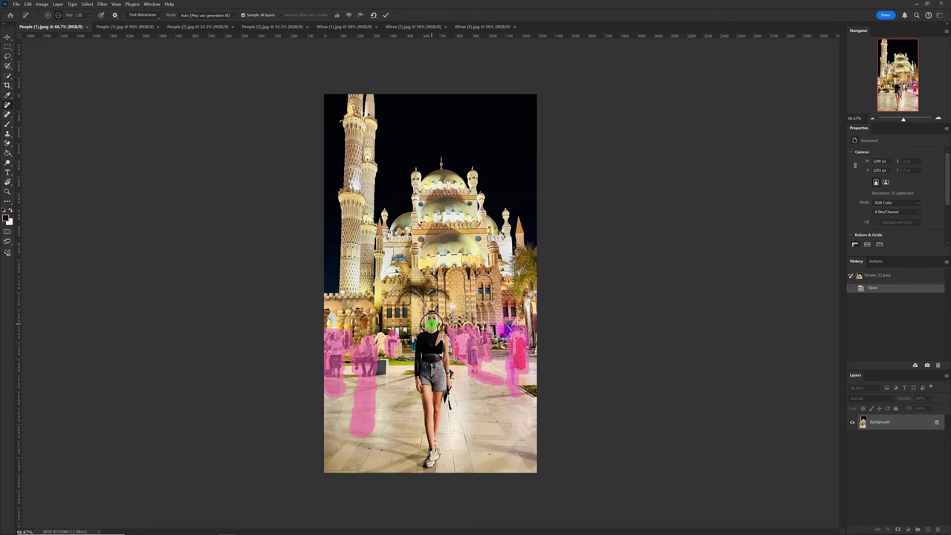
Add the spot beside the woman's arm to the pink removal mask.
{"action": "scroll", "coordinate": [429, 398], "scroll_direction": "up", "scroll_amount": 1}
{"action": "scroll", "coordinate": [428, 397], "scroll_direction": "up", "scroll_amount": 2}
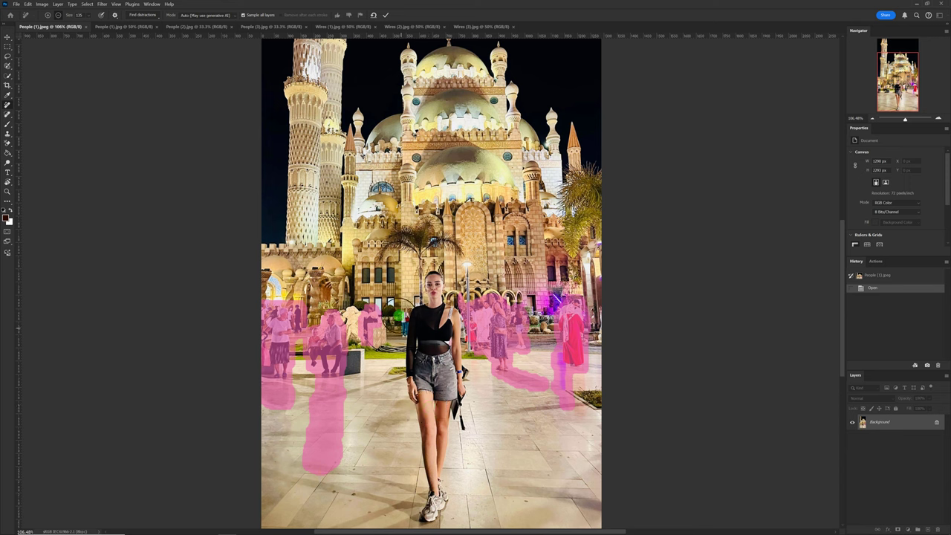
{"action": "right_click", "coordinate": [461, 349], "text": "alt"}
{"action": "left_click_drag", "start_coordinate": [406, 313], "coordinate": [403, 331]}
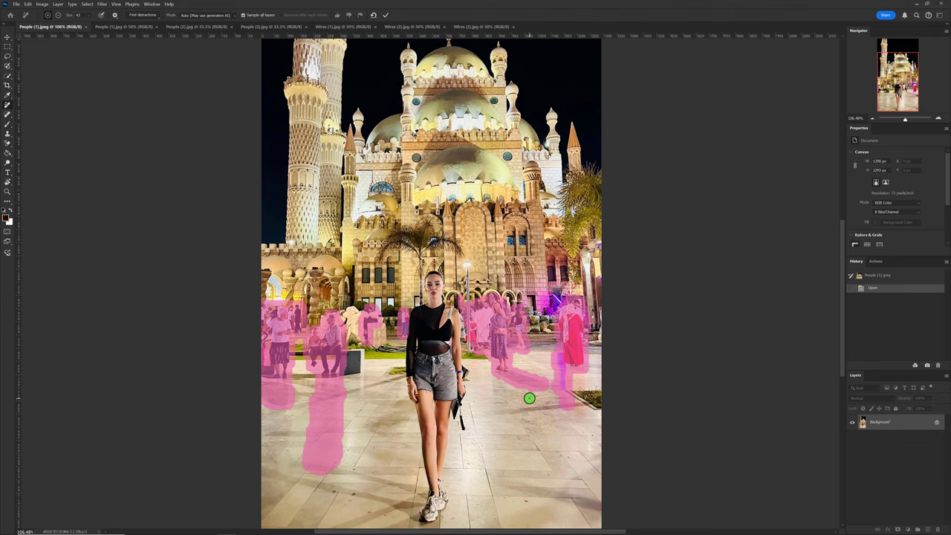
Shrink the removal brush and fit the whole photo in the window.
{"action": "scroll", "coordinate": [529, 397], "scroll_direction": "down", "scroll_amount": 2}
{"action": "scroll", "coordinate": [529, 398], "scroll_direction": "down", "scroll_amount": 2}
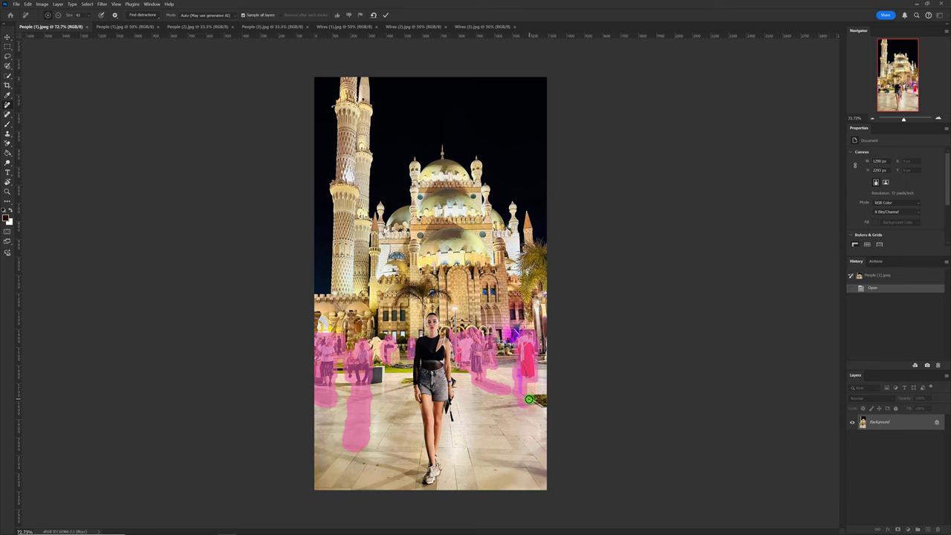
{"action": "scroll", "coordinate": [469, 395], "scroll_direction": "up", "scroll_amount": 1}
{"action": "scroll", "coordinate": [469, 394], "scroll_direction": "up", "scroll_amount": 2}
{"action": "scroll", "coordinate": [468, 394], "scroll_direction": "up", "scroll_amount": 2}
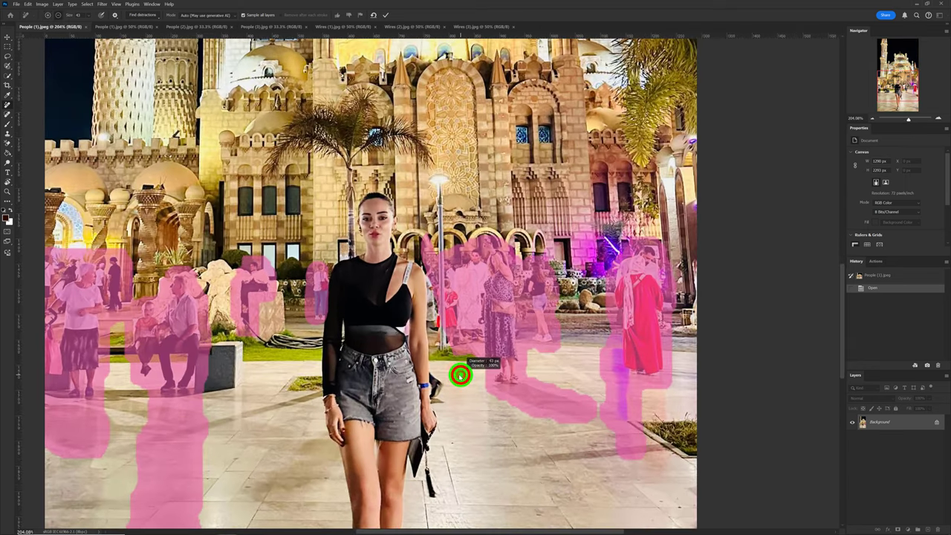
{"action": "mouse_move", "coordinate": [460, 376]}
{"action": "left_mouse_down"}
{"action": "mouse_move", "coordinate": [445, 376]}
{"action": "mouse_move", "coordinate": [437, 392]}
{"action": "left_mouse_up"}
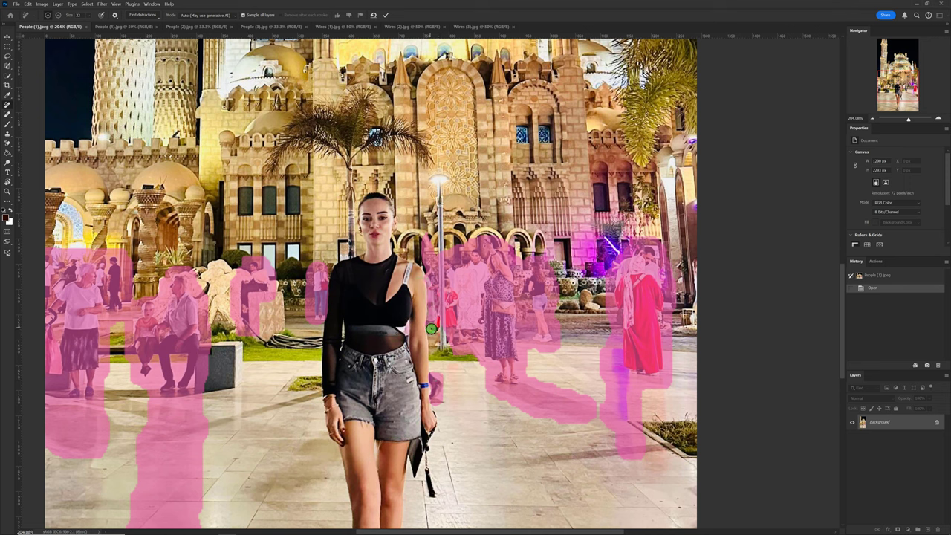
{"action": "key", "text": "ctrl+0"}
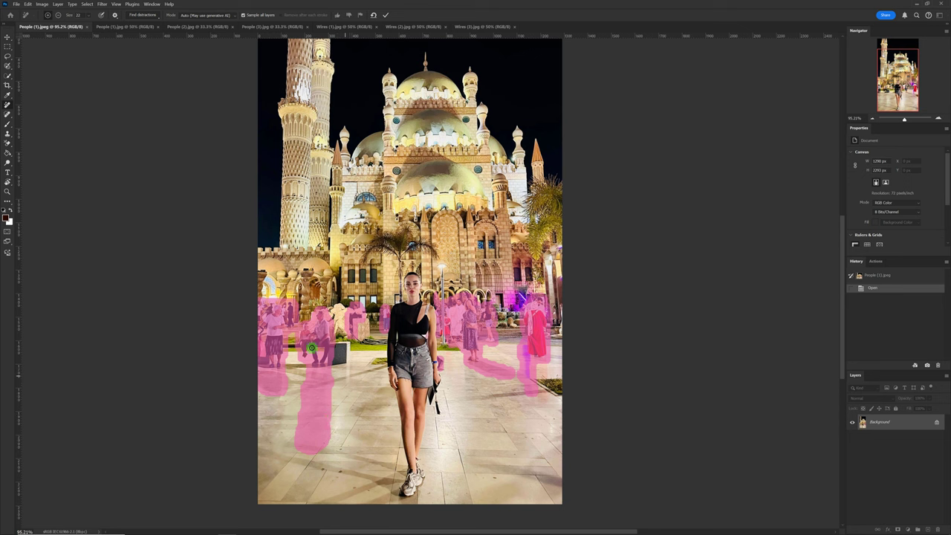
Set the subtract brush to about 48 and erase the pink mask streaks across the floor.
{"action": "left_click", "coordinate": [58, 15]}
{"action": "mouse_move", "coordinate": [335, 405]}
{"action": "left_mouse_down"}
{"action": "mouse_move", "coordinate": [295, 451]}
{"action": "mouse_move", "coordinate": [314, 450]}
{"action": "mouse_move", "coordinate": [329, 424]}
{"action": "mouse_move", "coordinate": [327, 388]}
{"action": "mouse_move", "coordinate": [307, 435]}
{"action": "mouse_move", "coordinate": [324, 421]}
{"action": "left_mouse_up"}
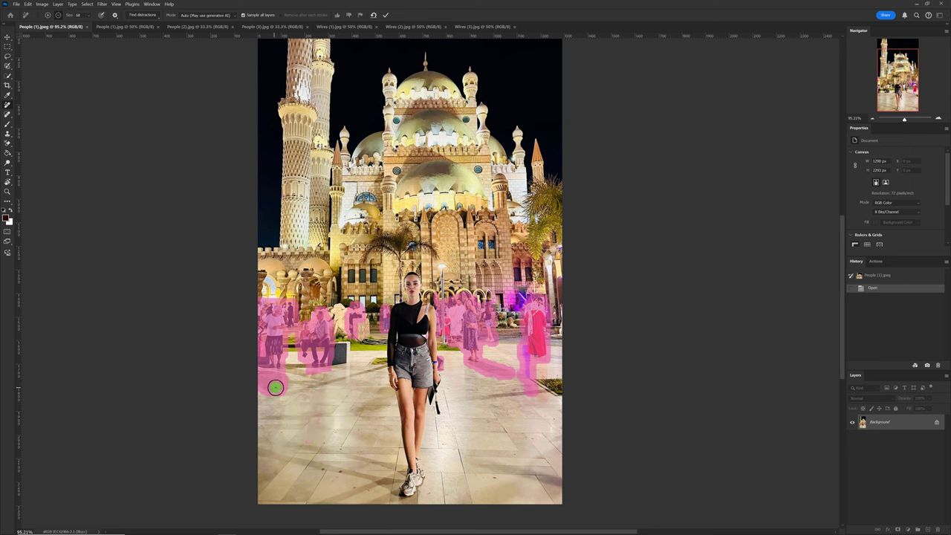
{"action": "mouse_move", "coordinate": [287, 382]}
{"action": "left_mouse_down"}
{"action": "mouse_move", "coordinate": [259, 383]}
{"action": "mouse_move", "coordinate": [274, 391]}
{"action": "left_mouse_up"}
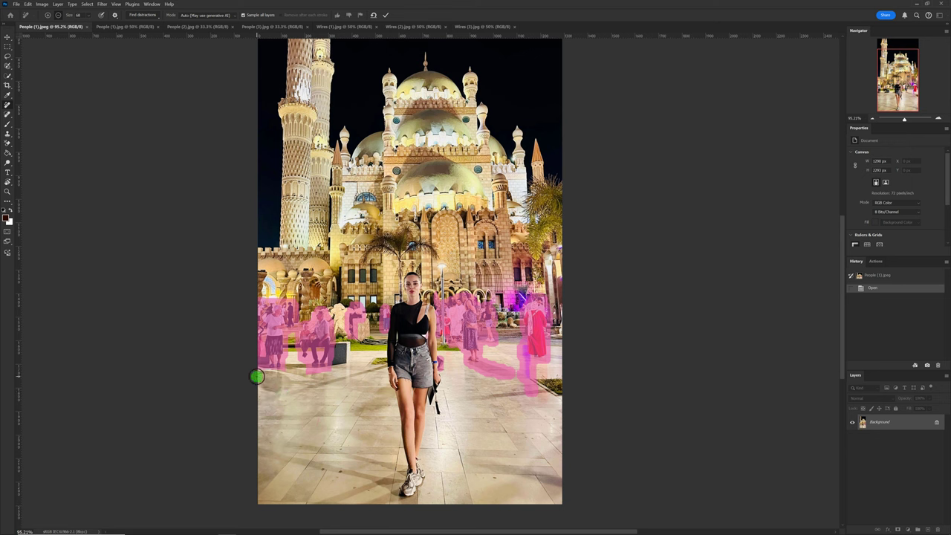
{"action": "mouse_move", "coordinate": [497, 384]}
{"action": "left_mouse_down"}
{"action": "mouse_move", "coordinate": [471, 365]}
{"action": "mouse_move", "coordinate": [494, 363]}
{"action": "mouse_move", "coordinate": [520, 393]}
{"action": "mouse_move", "coordinate": [540, 386]}
{"action": "left_mouse_up"}
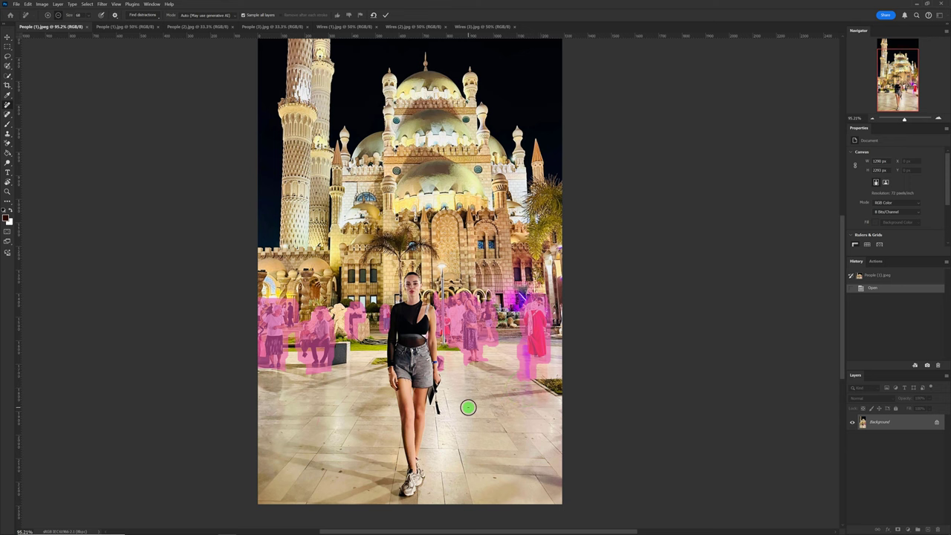
{"action": "scroll", "coordinate": [467, 407], "scroll_direction": "down", "scroll_amount": 1}
{"action": "scroll", "coordinate": [468, 407], "scroll_direction": "down", "scroll_amount": 2}
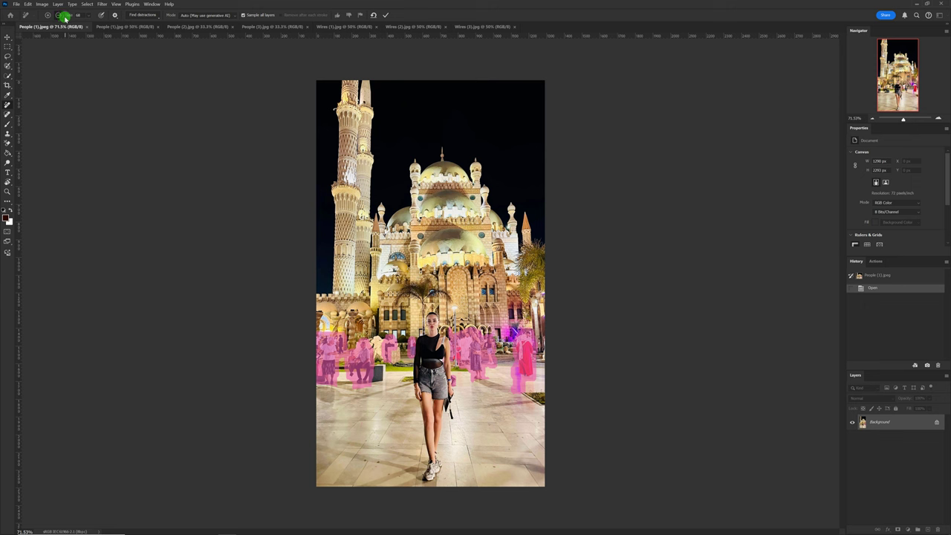
Switch the Remove mode to Generative AI on and apply removal of the masked people.
{"action": "left_click", "coordinate": [235, 16]}
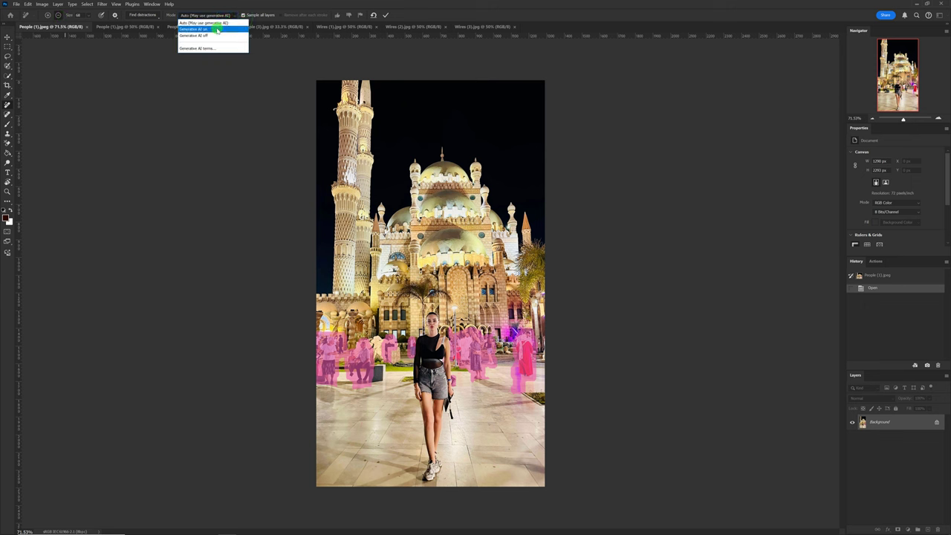
{"action": "left_click", "coordinate": [216, 29]}
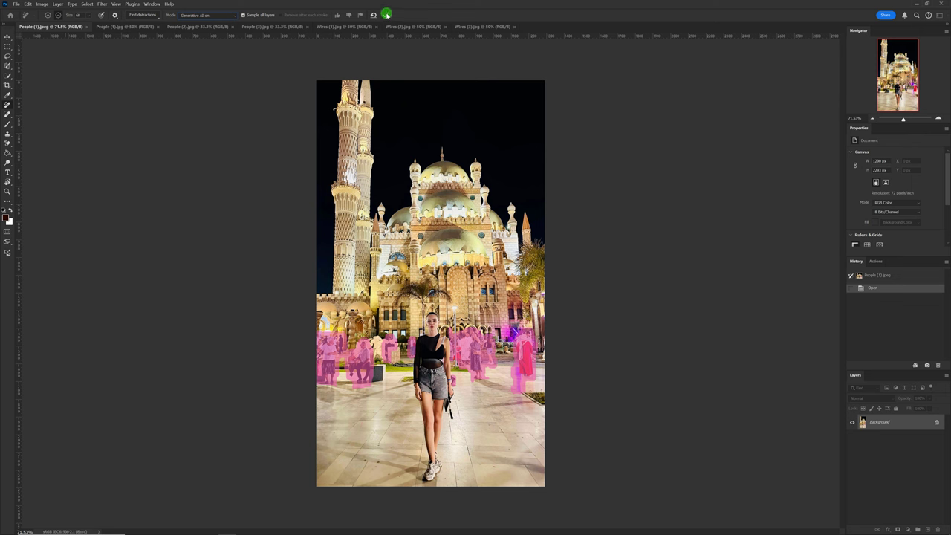
{"action": "left_click", "coordinate": [386, 14]}
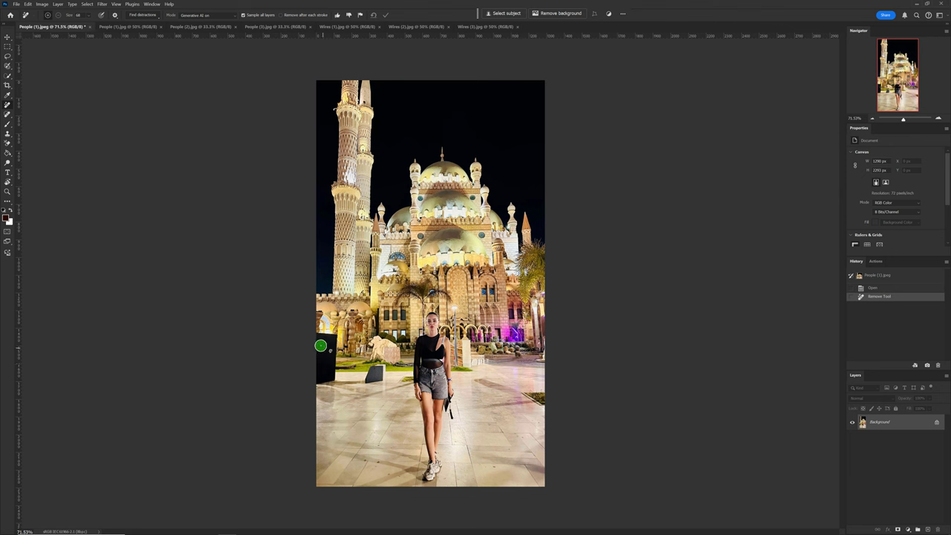
Mark the dark left-edge object, the grey bench and the floor clutter right of the woman for removal.
{"action": "mouse_move", "coordinate": [316, 338]}
{"action": "left_mouse_down"}
{"action": "mouse_move", "coordinate": [331, 371]}
{"action": "mouse_move", "coordinate": [316, 382]}
{"action": "mouse_move", "coordinate": [323, 347]}
{"action": "mouse_move", "coordinate": [324, 369]}
{"action": "left_mouse_up"}
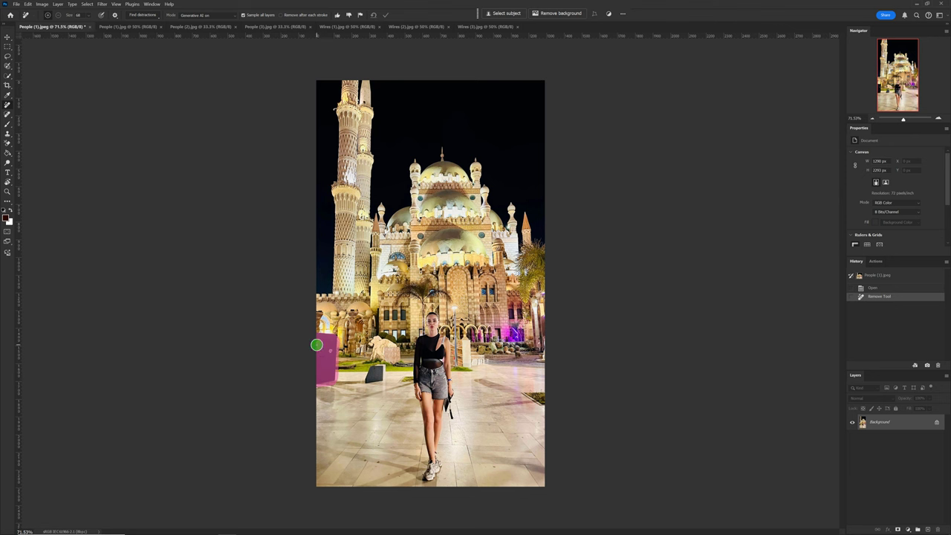
{"action": "mouse_move", "coordinate": [360, 387]}
{"action": "left_mouse_down"}
{"action": "mouse_move", "coordinate": [375, 372]}
{"action": "mouse_move", "coordinate": [366, 379]}
{"action": "mouse_move", "coordinate": [380, 378]}
{"action": "mouse_move", "coordinate": [324, 383]}
{"action": "left_mouse_up"}
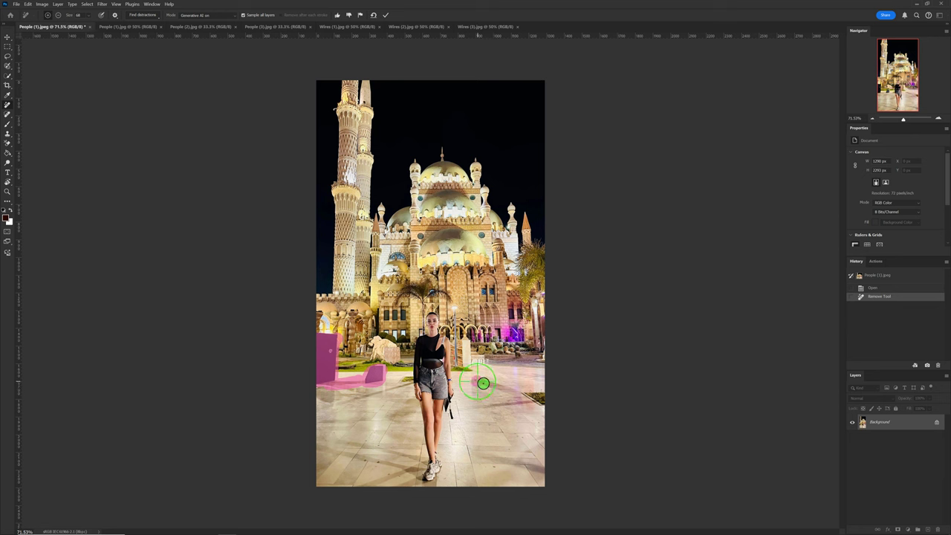
{"action": "mouse_move", "coordinate": [477, 381]}
{"action": "left_mouse_down"}
{"action": "mouse_move", "coordinate": [520, 394]}
{"action": "mouse_move", "coordinate": [491, 407]}
{"action": "mouse_move", "coordinate": [526, 404]}
{"action": "left_mouse_up"}
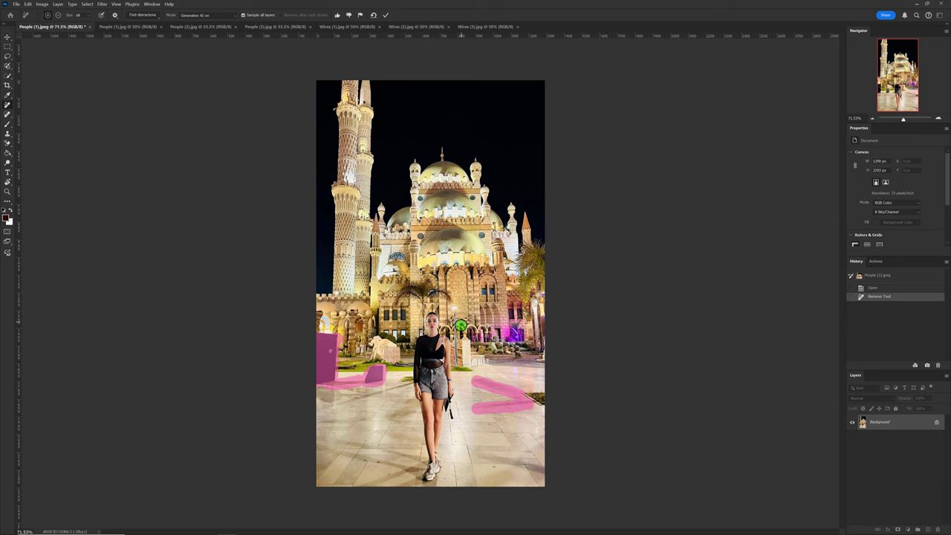
Enlarge the Remove brush, cover the post and tree above her head, and apply the removal.
{"action": "right_click", "coordinate": [475, 341], "text": "alt"}
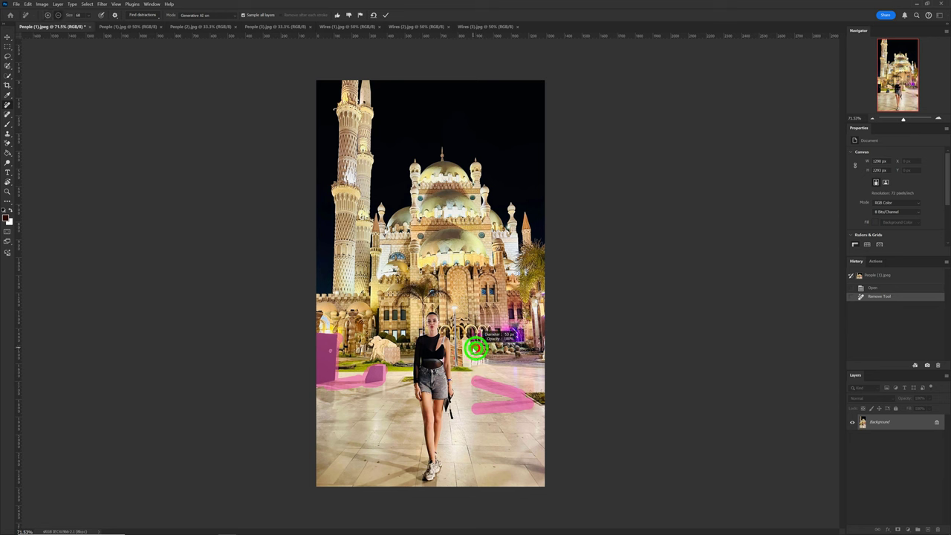
{"action": "left_click_drag", "start_coordinate": [475, 346], "coordinate": [459, 355]}
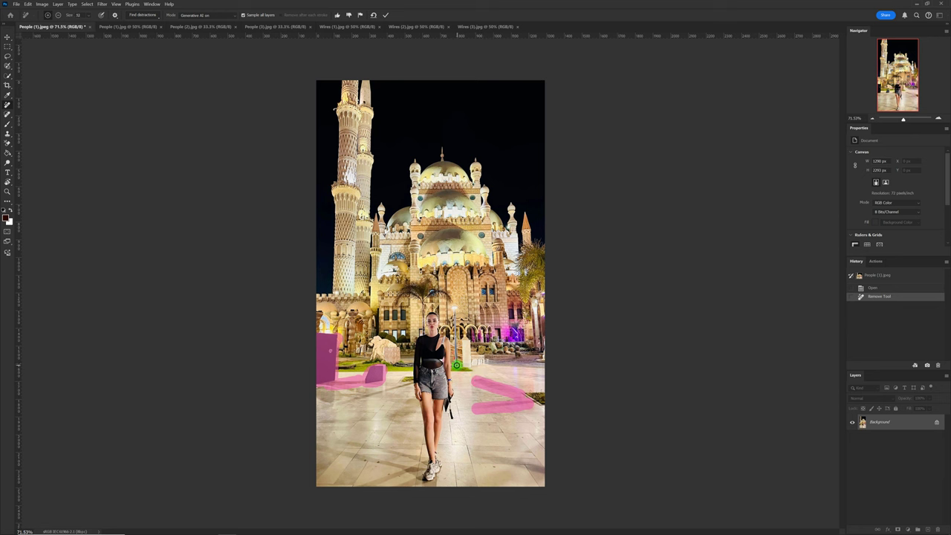
{"action": "key", "text": "]"}
{"action": "mouse_move", "coordinate": [449, 301]}
{"action": "left_mouse_down"}
{"action": "mouse_move", "coordinate": [439, 286]}
{"action": "mouse_move", "coordinate": [397, 292]}
{"action": "mouse_move", "coordinate": [402, 310]}
{"action": "left_mouse_up"}
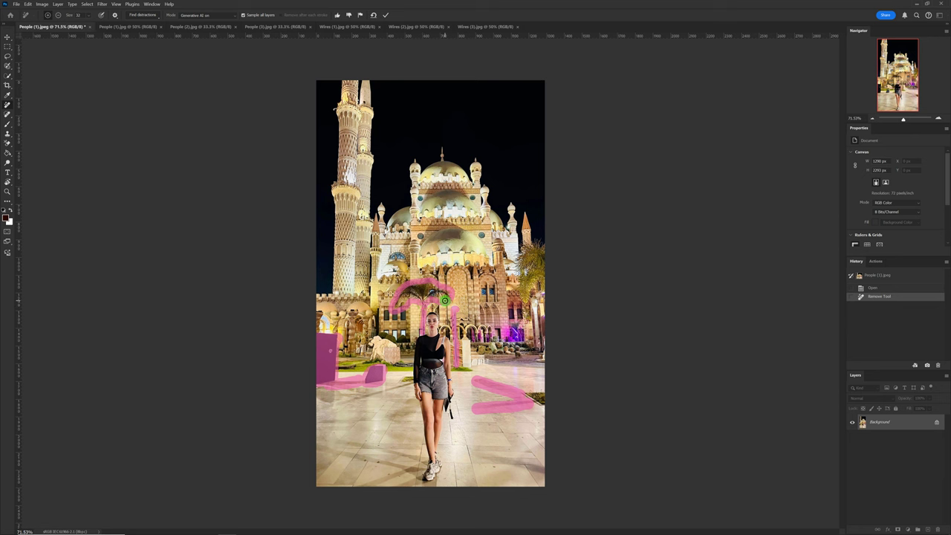
{"action": "mouse_move", "coordinate": [444, 300]}
{"action": "left_mouse_down"}
{"action": "mouse_move", "coordinate": [438, 286]}
{"action": "mouse_move", "coordinate": [413, 287]}
{"action": "mouse_move", "coordinate": [392, 302]}
{"action": "mouse_move", "coordinate": [421, 285]}
{"action": "mouse_move", "coordinate": [403, 295]}
{"action": "mouse_move", "coordinate": [445, 298]}
{"action": "left_mouse_up"}
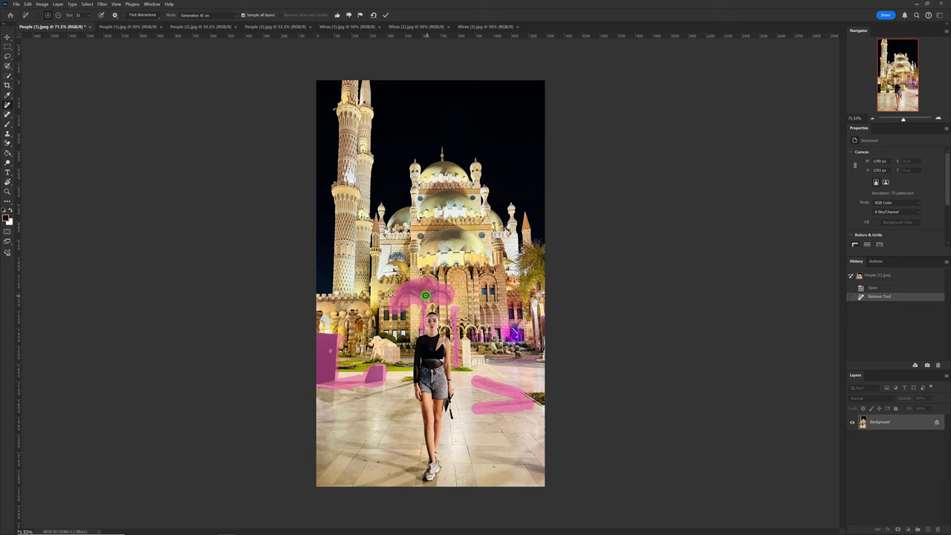
{"action": "left_click", "coordinate": [384, 15]}
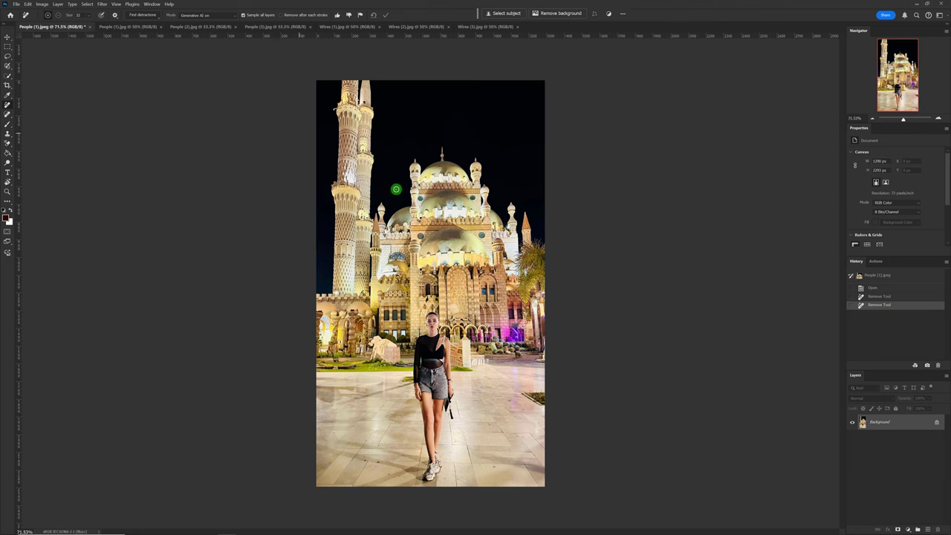
Save the cleaned mosque photo as Snapshot 1, compare it with the original, then return to it.
{"action": "left_click", "coordinate": [929, 367]}
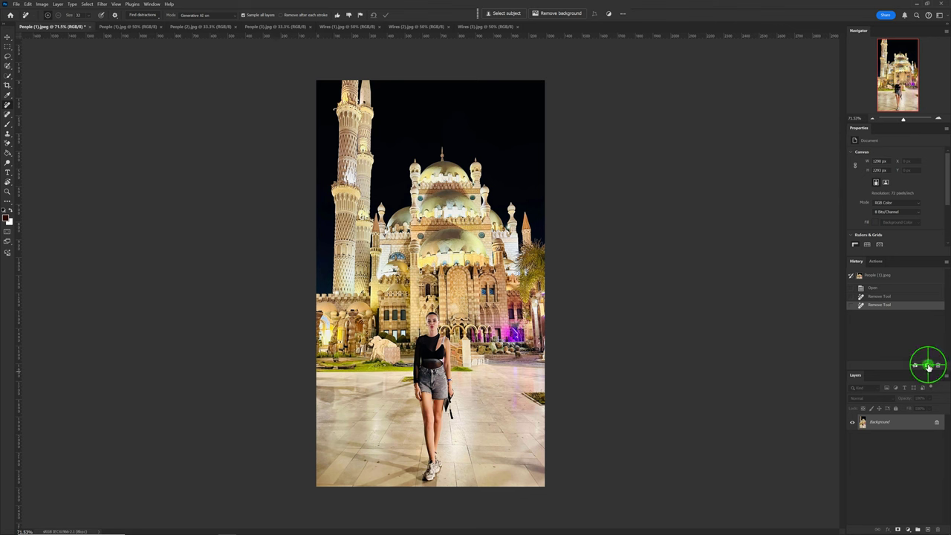
{"action": "left_click", "coordinate": [865, 275]}
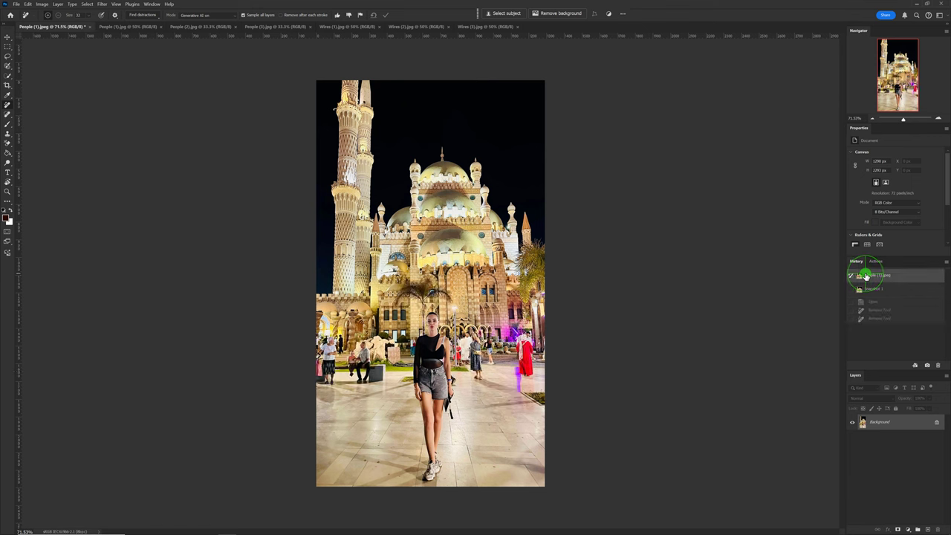
{"action": "left_click", "coordinate": [869, 290]}
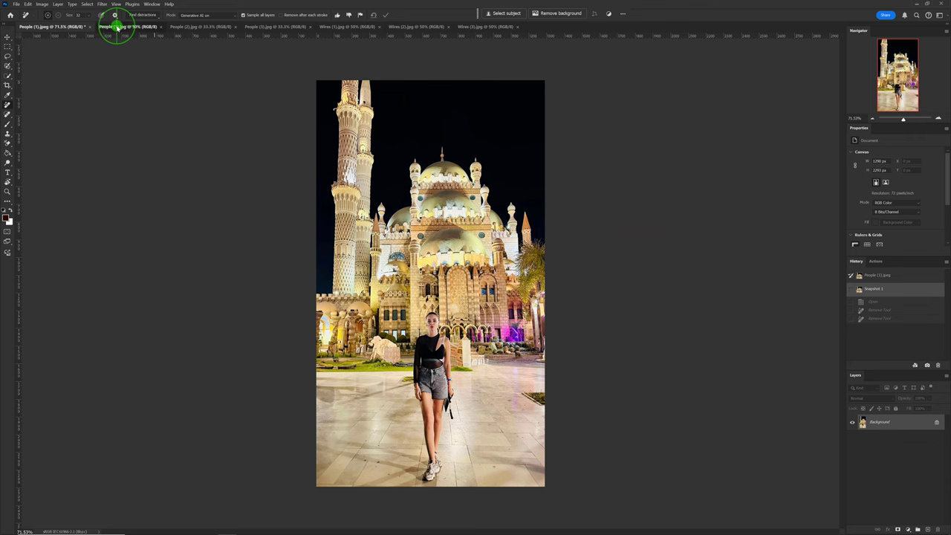
In People (1).jpg, try Find distractions > People, brush-mark the leftmost bather, then show People (2).jpg.
{"action": "left_click", "coordinate": [116, 26]}
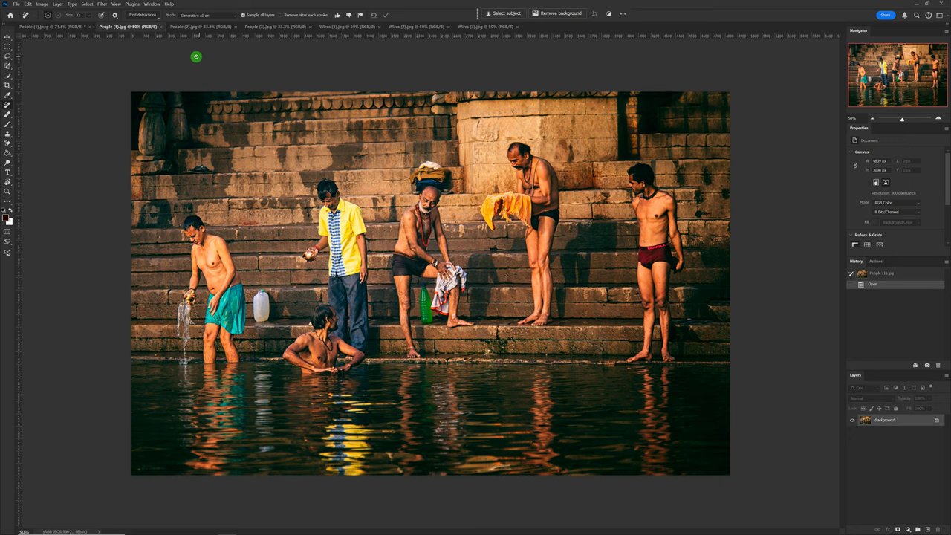
{"action": "left_click", "coordinate": [150, 14]}
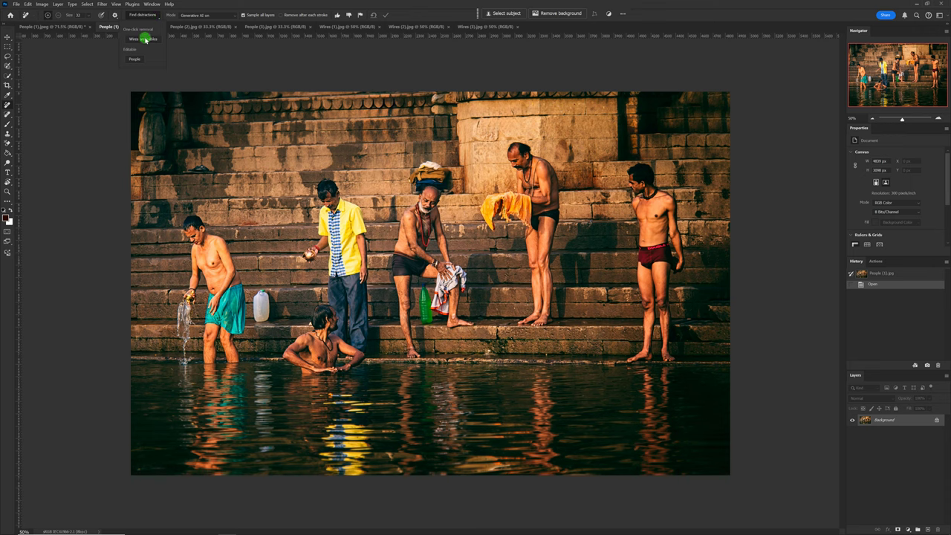
{"action": "left_click", "coordinate": [133, 60]}
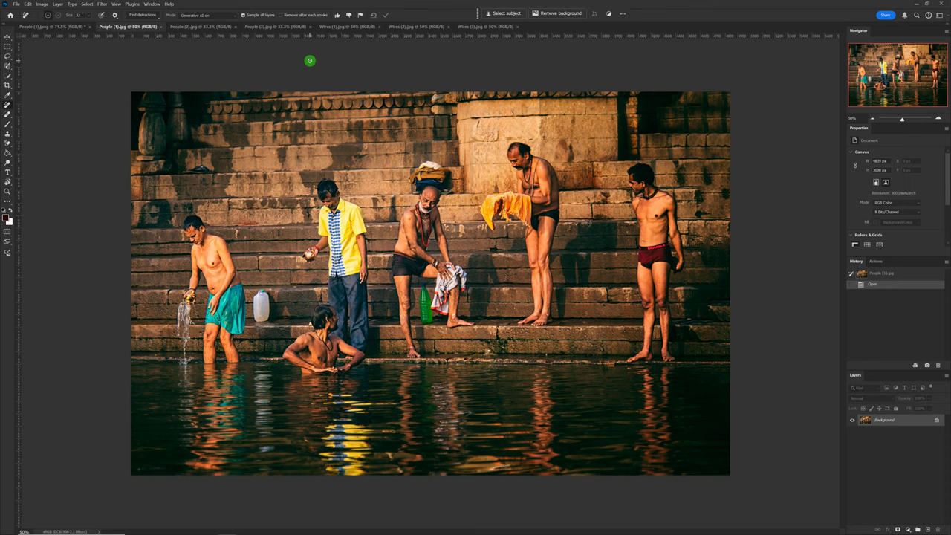
{"action": "mouse_move", "coordinate": [220, 230]}
{"action": "left_mouse_down"}
{"action": "mouse_move", "coordinate": [250, 302]}
{"action": "mouse_move", "coordinate": [251, 357]}
{"action": "mouse_move", "coordinate": [187, 371]}
{"action": "mouse_move", "coordinate": [166, 255]}
{"action": "mouse_move", "coordinate": [186, 212]}
{"action": "mouse_move", "coordinate": [226, 231]}
{"action": "left_mouse_up"}
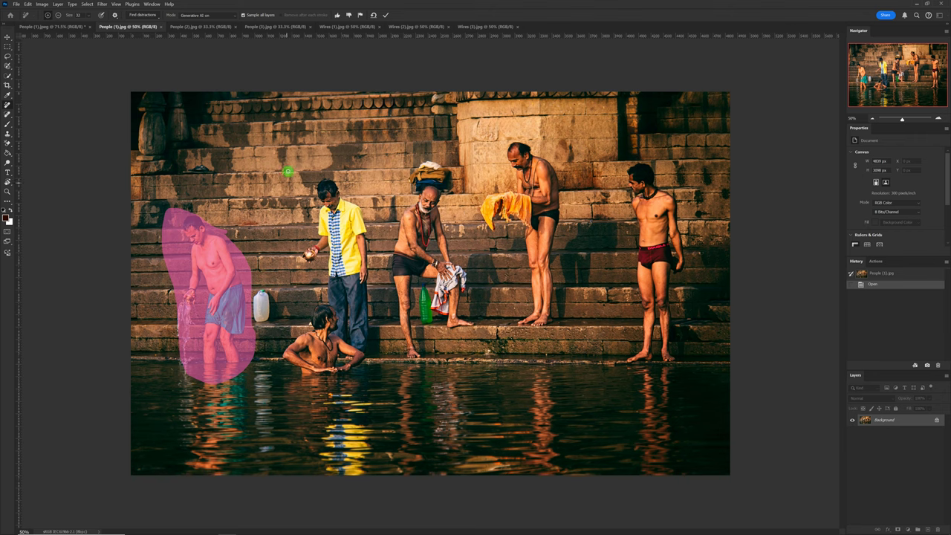
{"action": "left_click", "coordinate": [199, 27]}
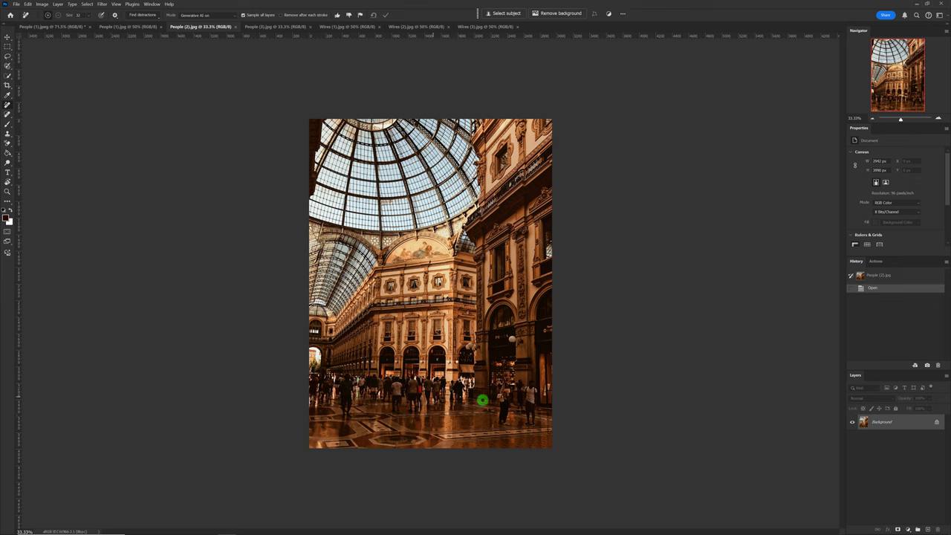
Detect people in the galleria photo with Find distractions, then refine the pink mask at lower left.
{"action": "left_click", "coordinate": [153, 16]}
{"action": "left_click", "coordinate": [135, 59]}
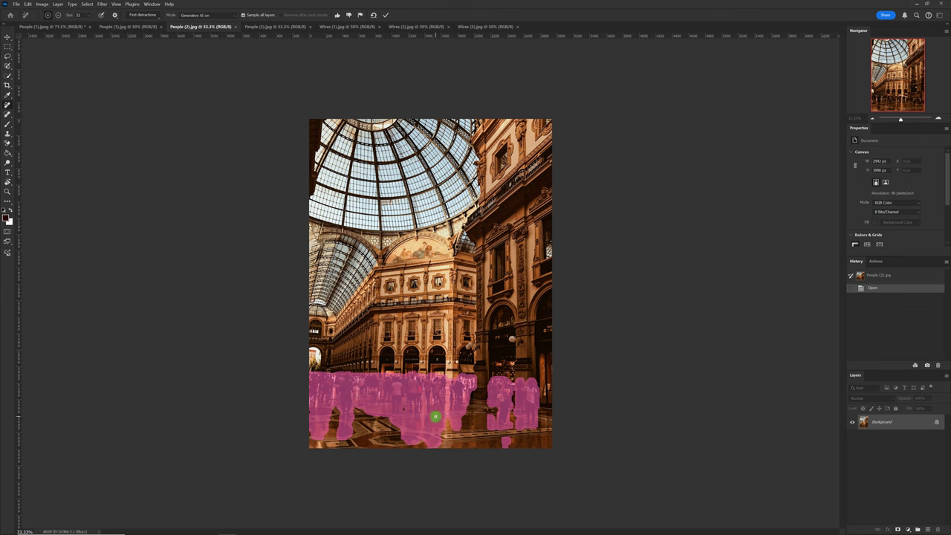
{"action": "left_click", "coordinate": [48, 15]}
{"action": "key", "text": "bracketright"}
{"action": "key", "text": "bracketright"}
{"action": "key", "text": "bracketright"}
{"action": "key", "text": "bracketleft"}
{"action": "key", "text": "bracketleft"}
{"action": "key", "text": "bracketleft"}
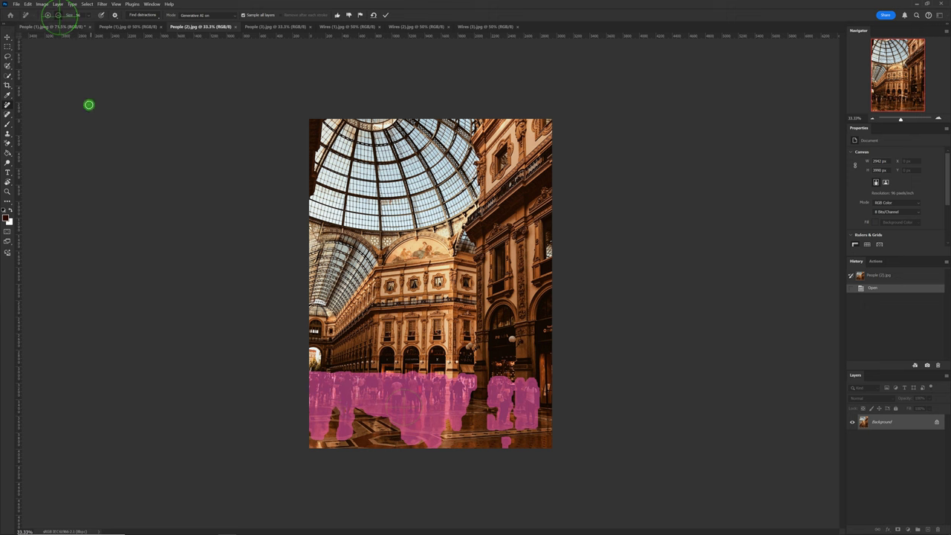
{"action": "mouse_move", "coordinate": [306, 420]}
{"action": "left_mouse_down"}
{"action": "mouse_move", "coordinate": [330, 418]}
{"action": "mouse_move", "coordinate": [325, 436]}
{"action": "left_mouse_up"}
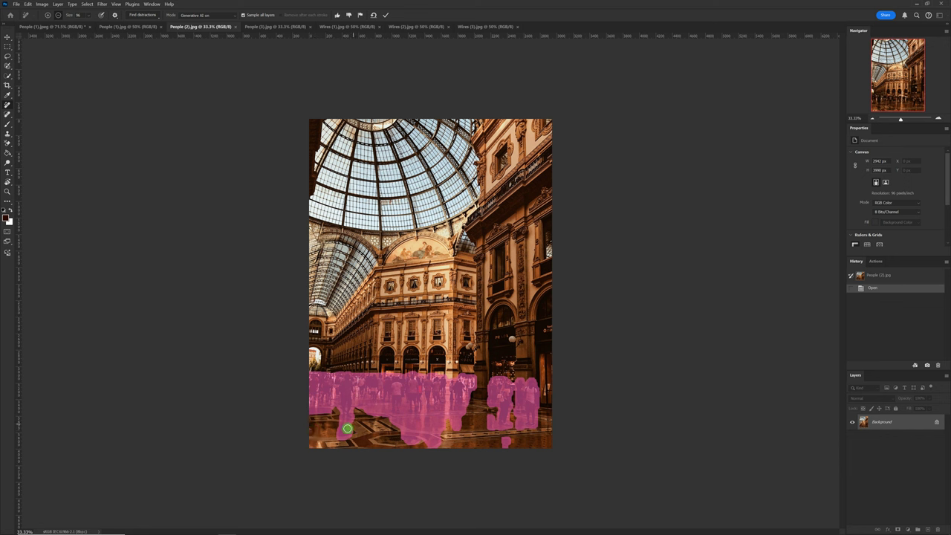
{"action": "left_click_drag", "start_coordinate": [335, 428], "coordinate": [335, 439]}
{"action": "left_click_drag", "start_coordinate": [341, 418], "coordinate": [339, 431]}
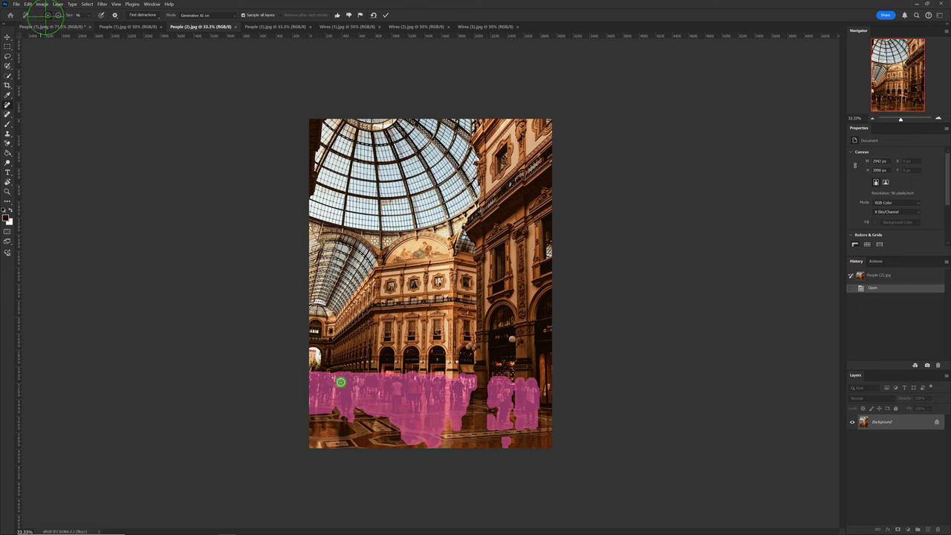
{"action": "mouse_move", "coordinate": [340, 425]}
{"action": "left_mouse_down"}
{"action": "mouse_move", "coordinate": [351, 432]}
{"action": "mouse_move", "coordinate": [343, 416]}
{"action": "left_mouse_up"}
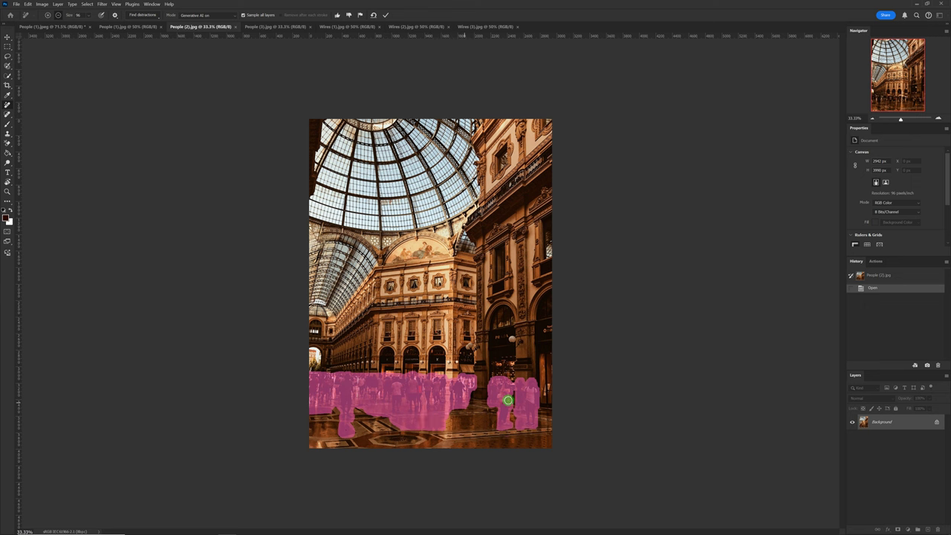
Confirm the Generative AI removal setting and apply removal of the masked crowd.
{"action": "left_click", "coordinate": [213, 16]}
{"action": "left_click", "coordinate": [215, 28]}
{"action": "left_click", "coordinate": [385, 15]}
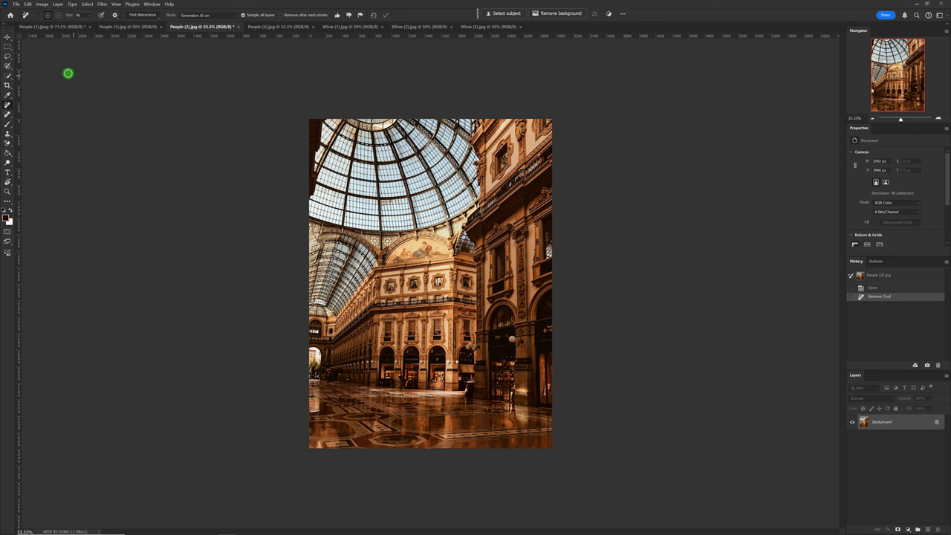
Paint a Selection Brush selection over the remaining figures by the arcades and at the left edge.
{"action": "left_click", "coordinate": [8, 65]}
{"action": "right_click", "coordinate": [7, 65]}
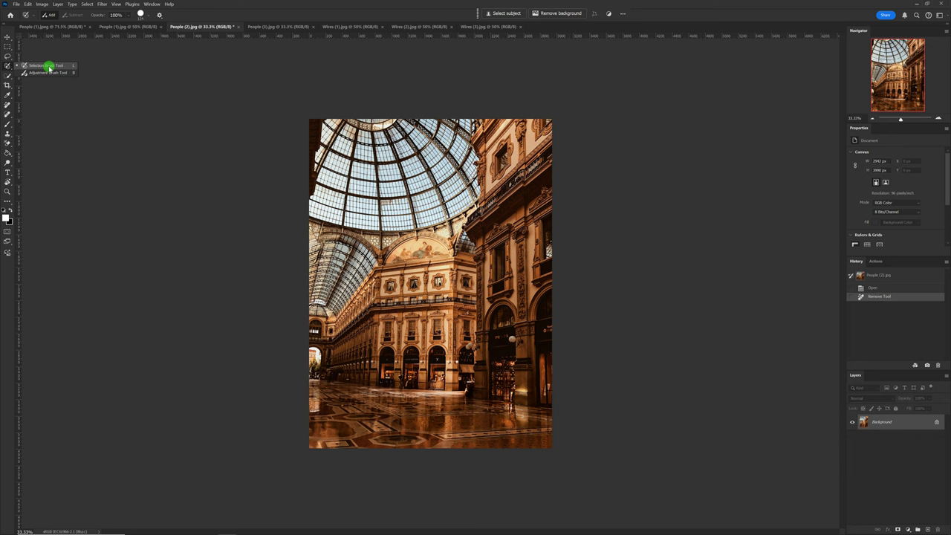
{"action": "left_click", "coordinate": [49, 66]}
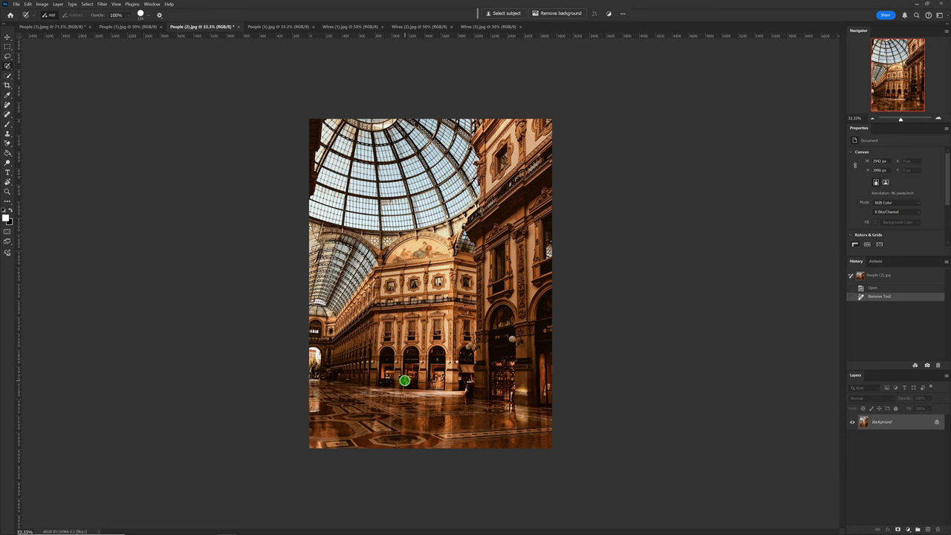
{"action": "left_click_drag", "start_coordinate": [401, 378], "coordinate": [401, 384]}
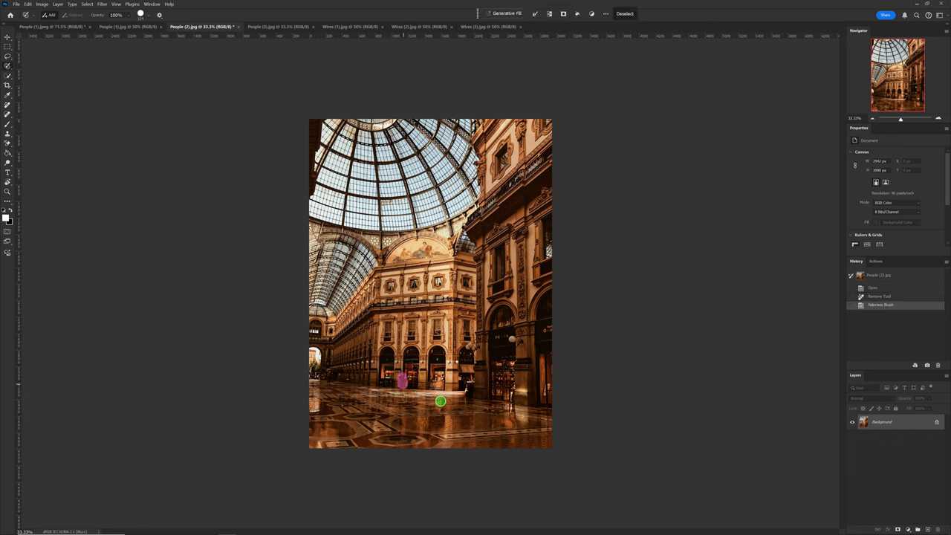
{"action": "left_click", "coordinate": [437, 387]}
{"action": "left_click", "coordinate": [437, 381]}
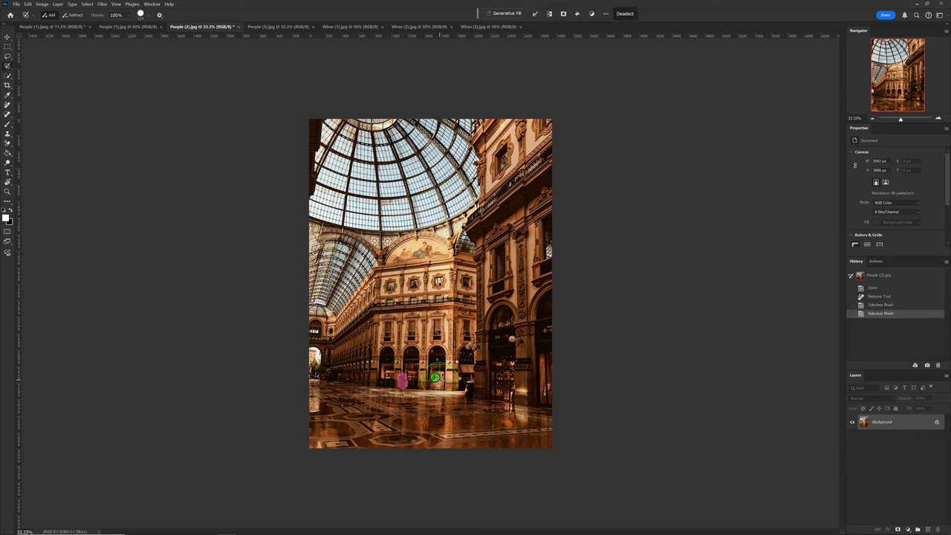
{"action": "left_click", "coordinate": [435, 382]}
{"action": "left_click", "coordinate": [435, 382]}
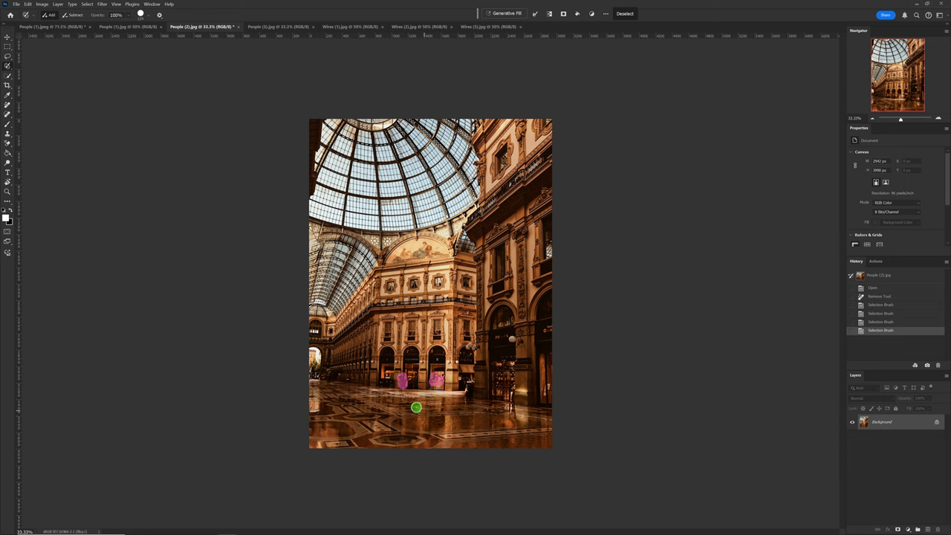
{"action": "left_click", "coordinate": [312, 384]}
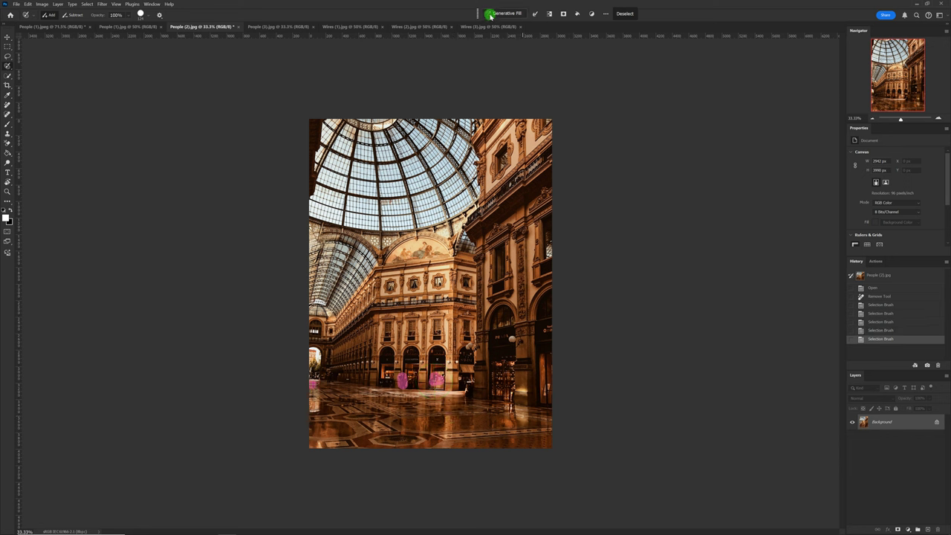
Generate a Generative Fill over the selection and choose variation 2 of 3.
{"action": "left_click", "coordinate": [494, 14]}
{"action": "left_click", "coordinate": [638, 15]}
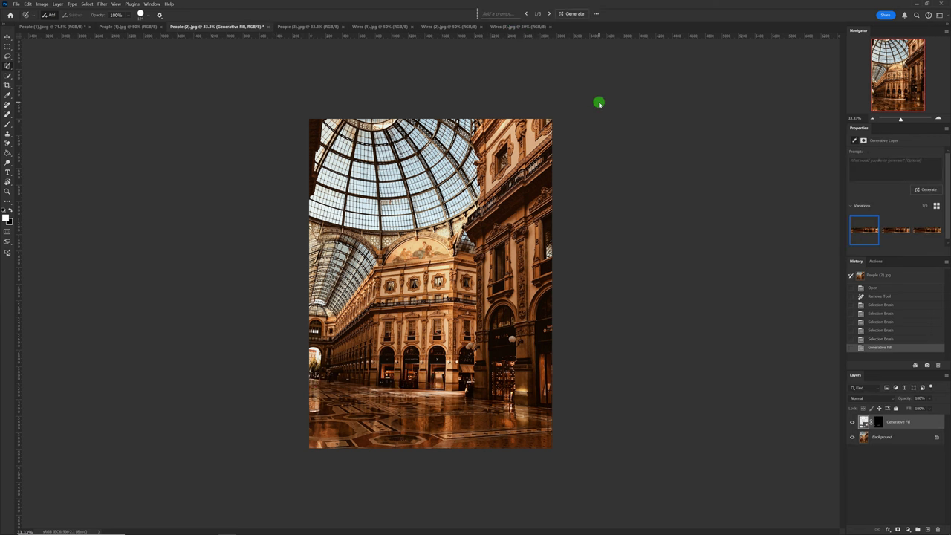
{"action": "left_click", "coordinate": [548, 13]}
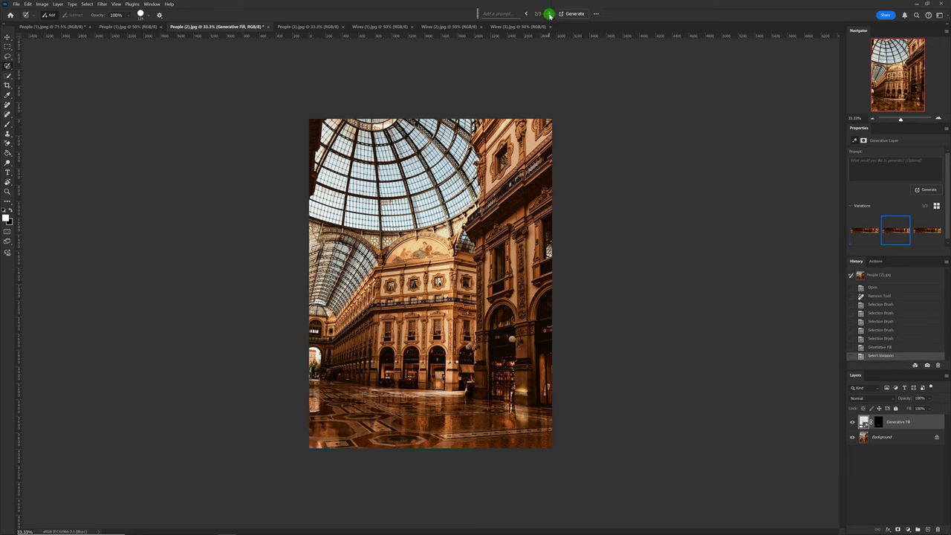
{"action": "left_click", "coordinate": [548, 13]}
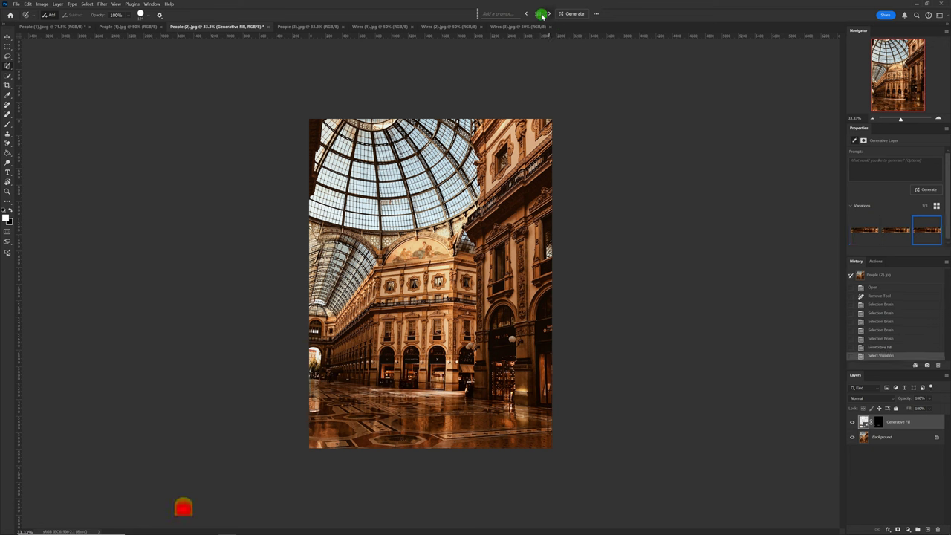
{"action": "left_click", "coordinate": [525, 14]}
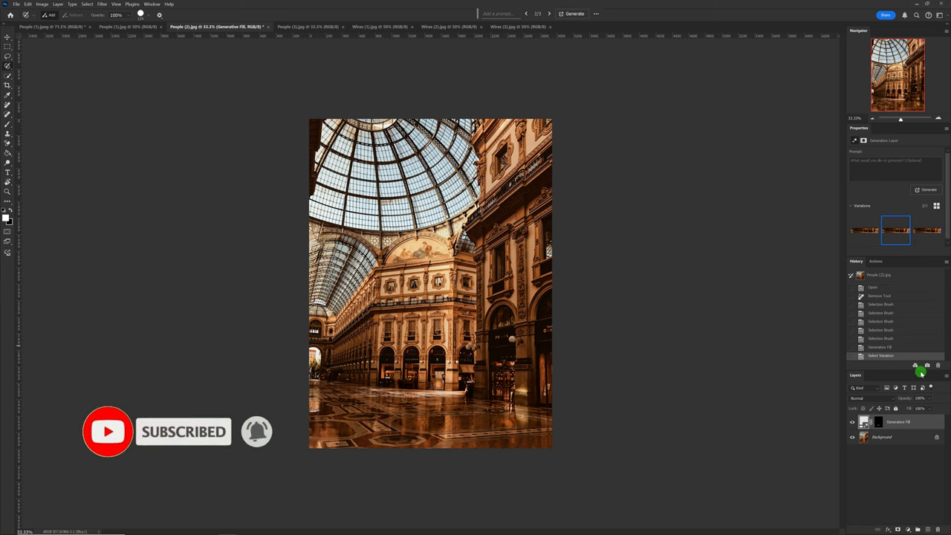
Flatten the galleria image using Flatten Image from the Layers panel menu.
{"action": "left_click", "coordinate": [946, 377]}
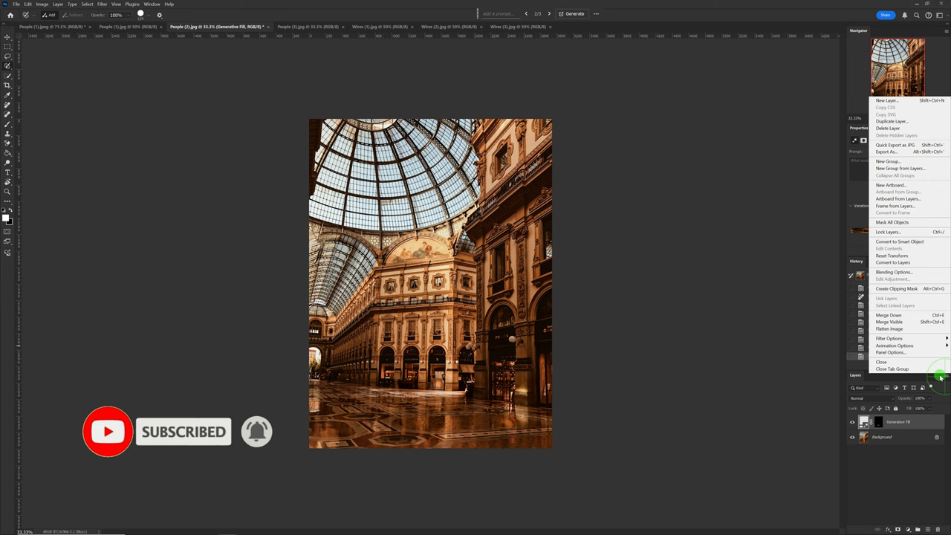
{"action": "left_click", "coordinate": [894, 331]}
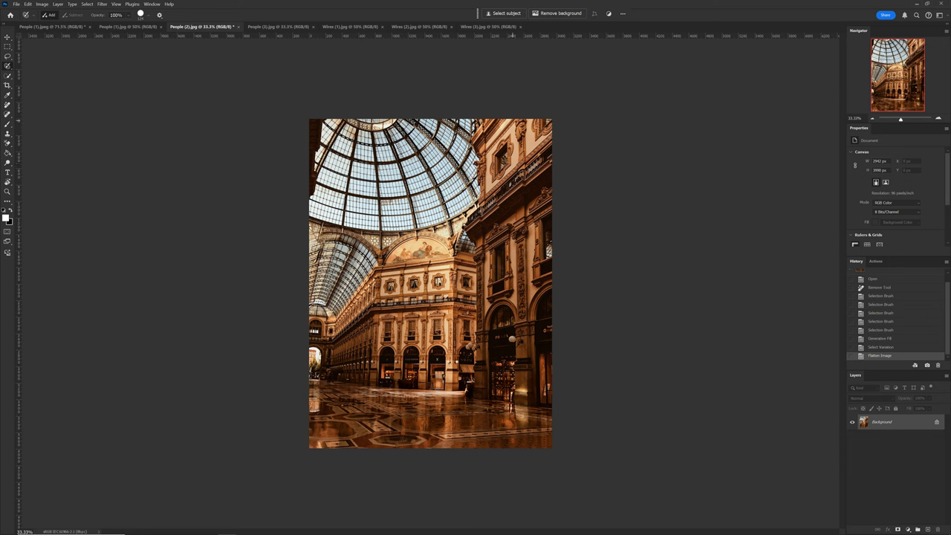
Select the Remove tool with Generative AI mode on, then switch to People (3).jpg.
{"action": "left_click", "coordinate": [7, 105]}
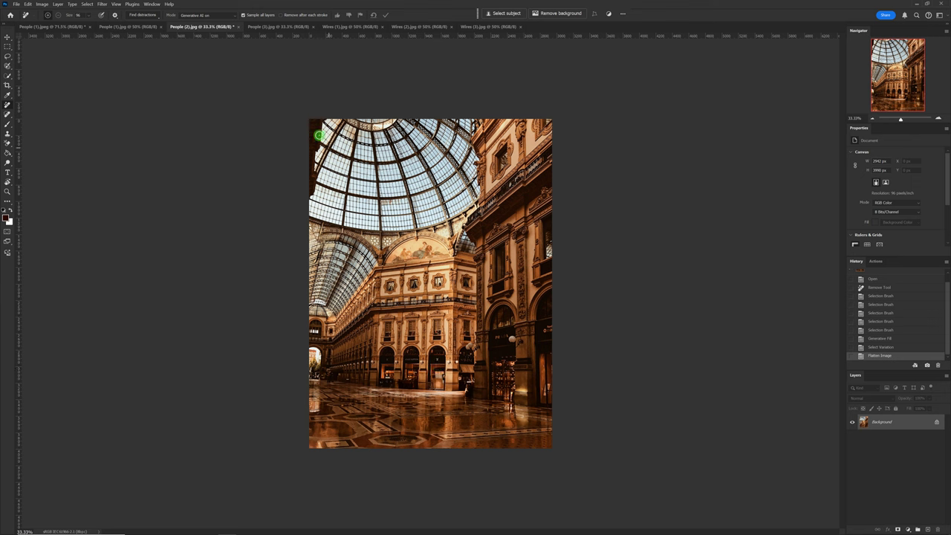
{"action": "left_click", "coordinate": [233, 16]}
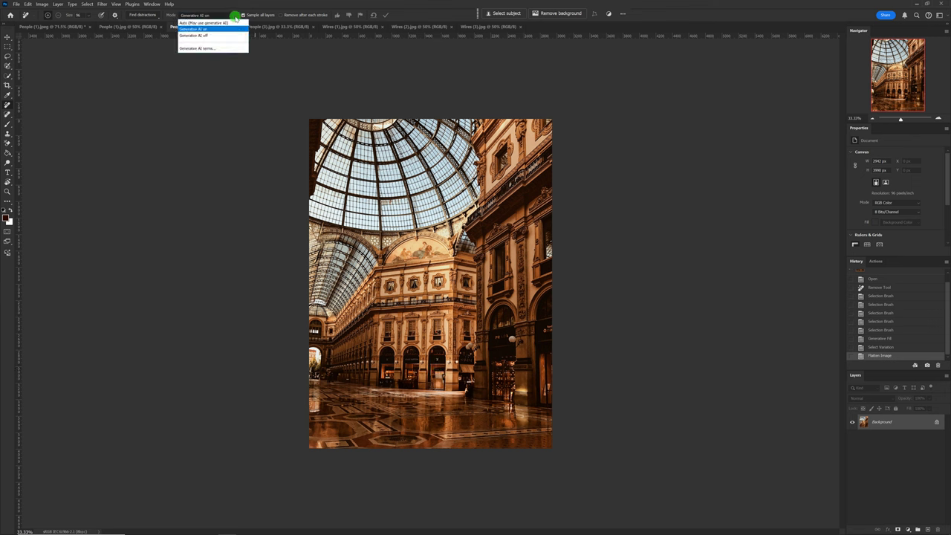
{"action": "left_click", "coordinate": [202, 30]}
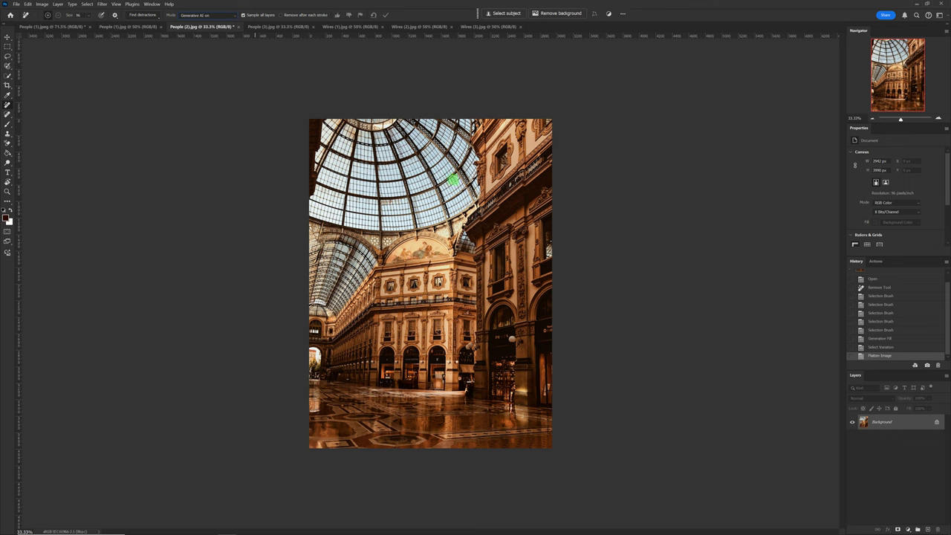
{"action": "left_click", "coordinate": [261, 27]}
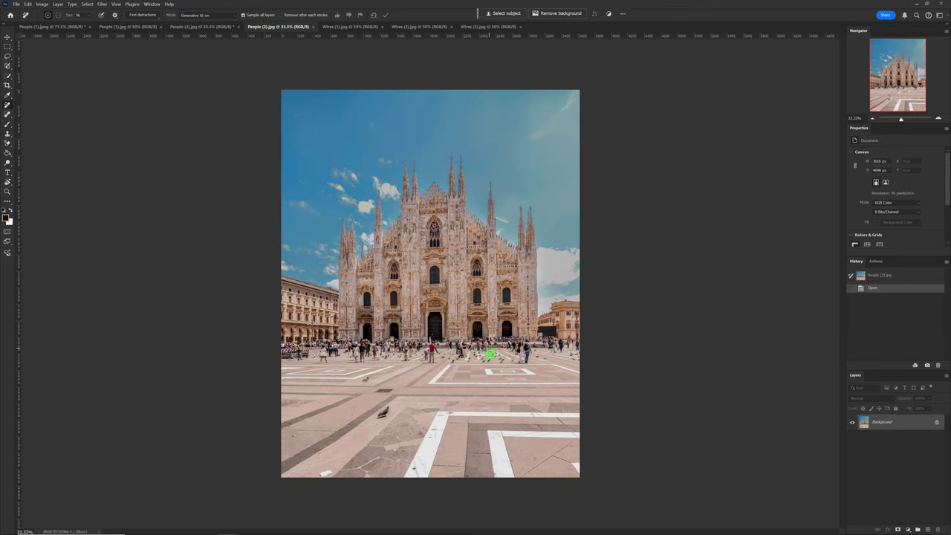
Detect the cathedral-square crowd with Find distractions > People and apply its removal.
{"action": "left_click", "coordinate": [142, 15]}
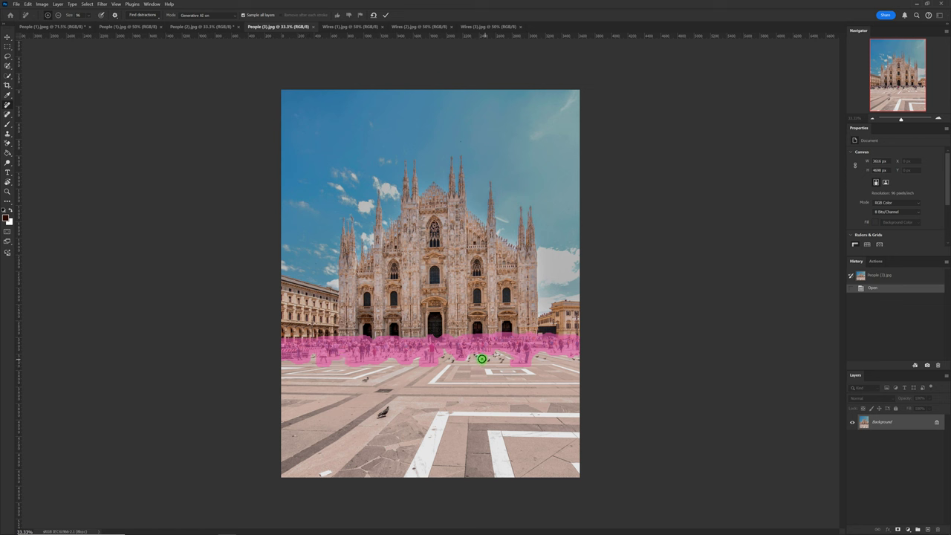
{"action": "left_click", "coordinate": [383, 14]}
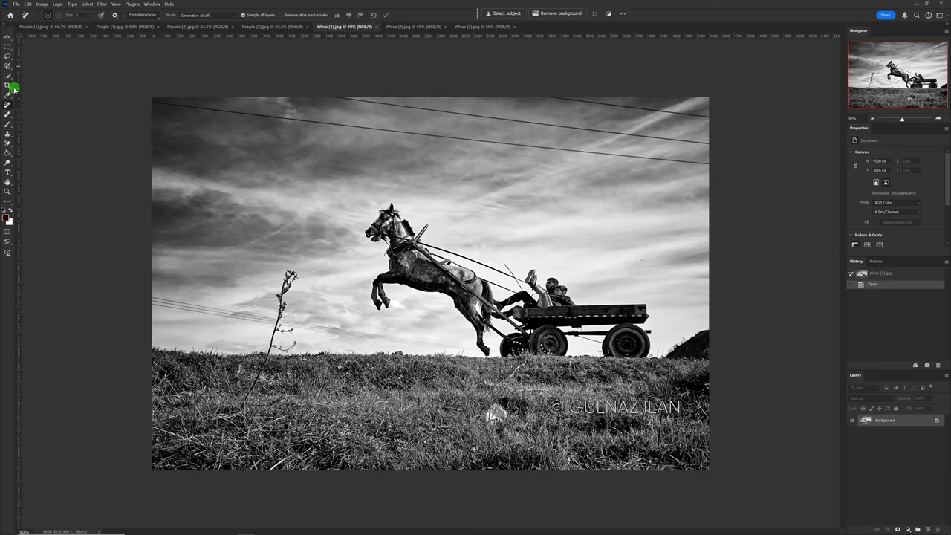
Try Remove tool's Find distractions > Wires and cables, and add an empty Layer 1 above Background.
{"action": "left_click", "coordinate": [8, 106]}
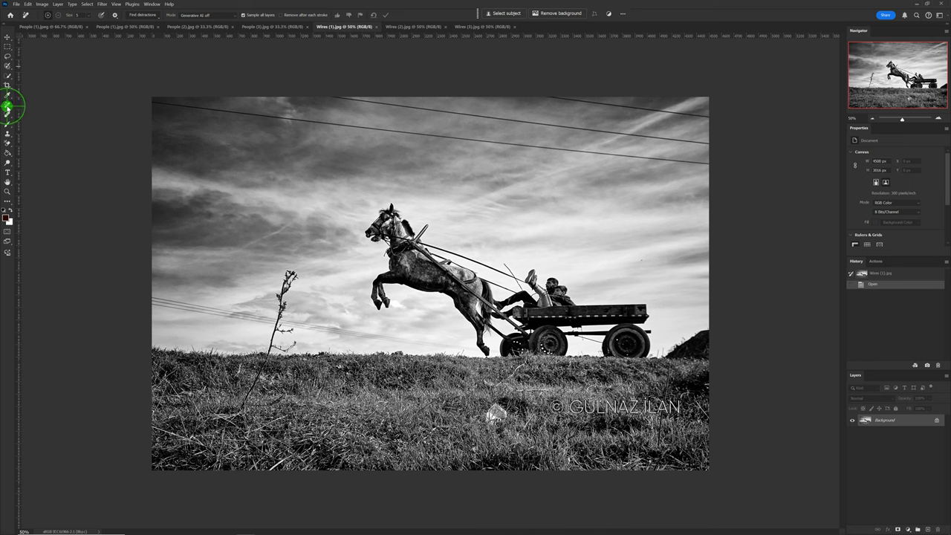
{"action": "left_click", "coordinate": [149, 14]}
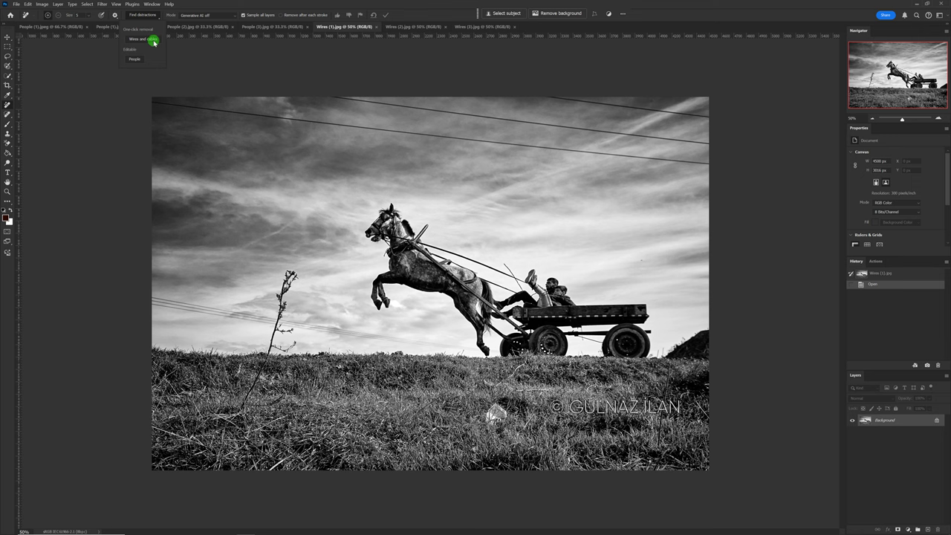
{"action": "left_click", "coordinate": [154, 43]}
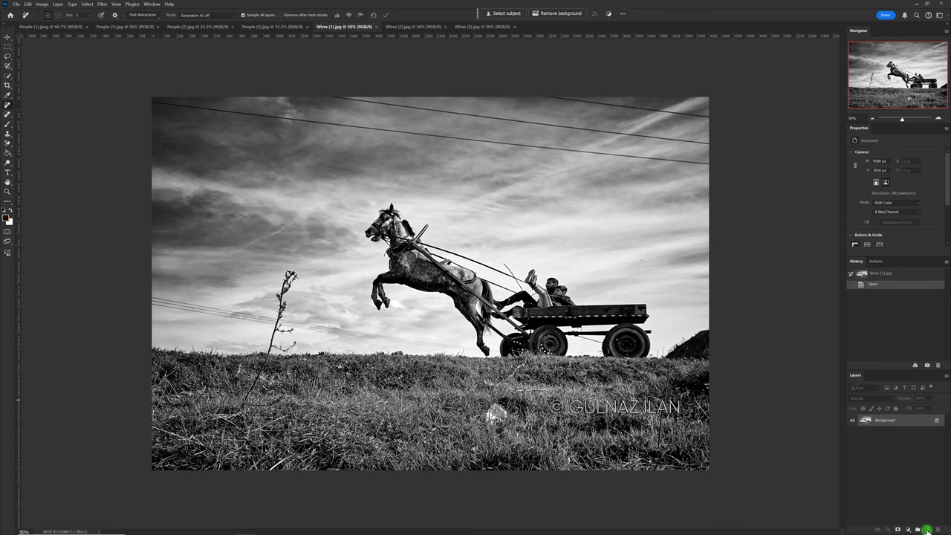
{"action": "left_click", "coordinate": [927, 530]}
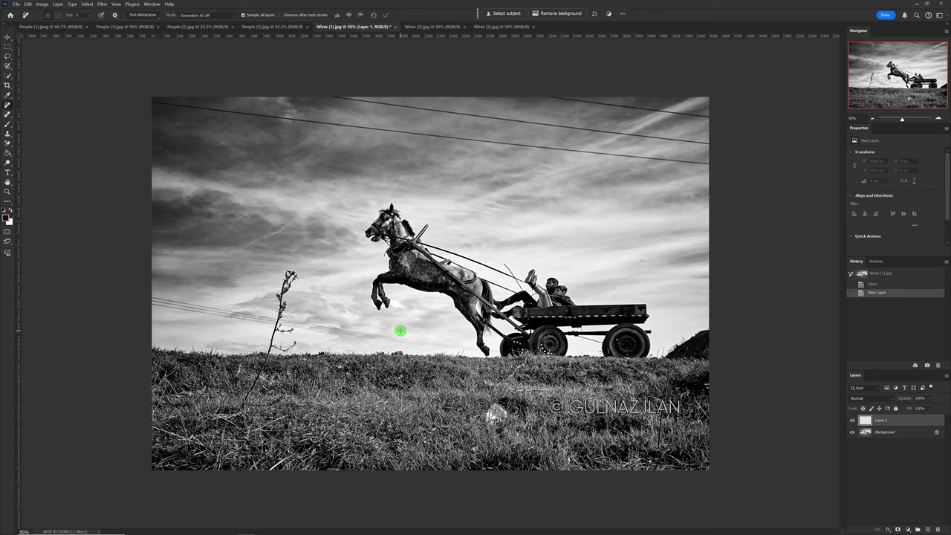
Remove wires and cables onto Layer 1, then toggle Layer 1 and Background visibility to compare.
{"action": "left_click", "coordinate": [140, 15]}
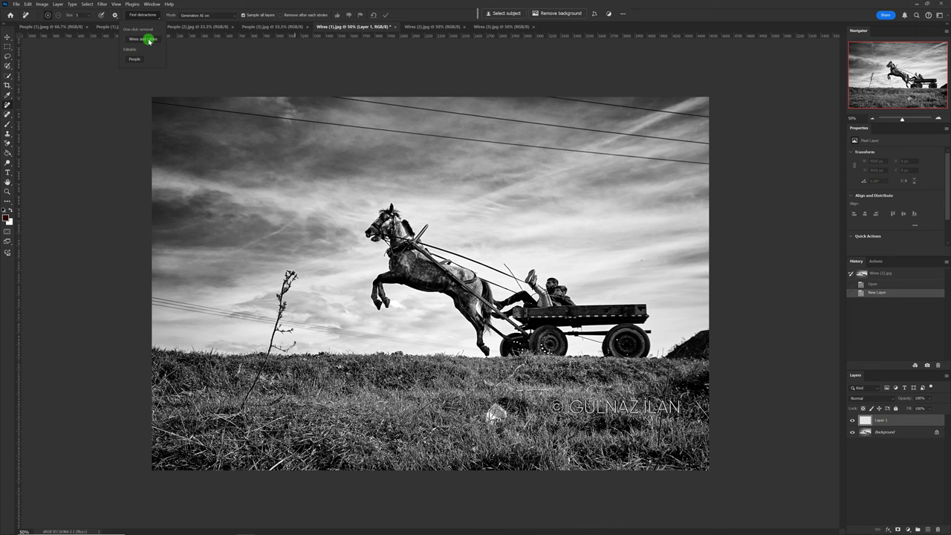
{"action": "left_click", "coordinate": [148, 39]}
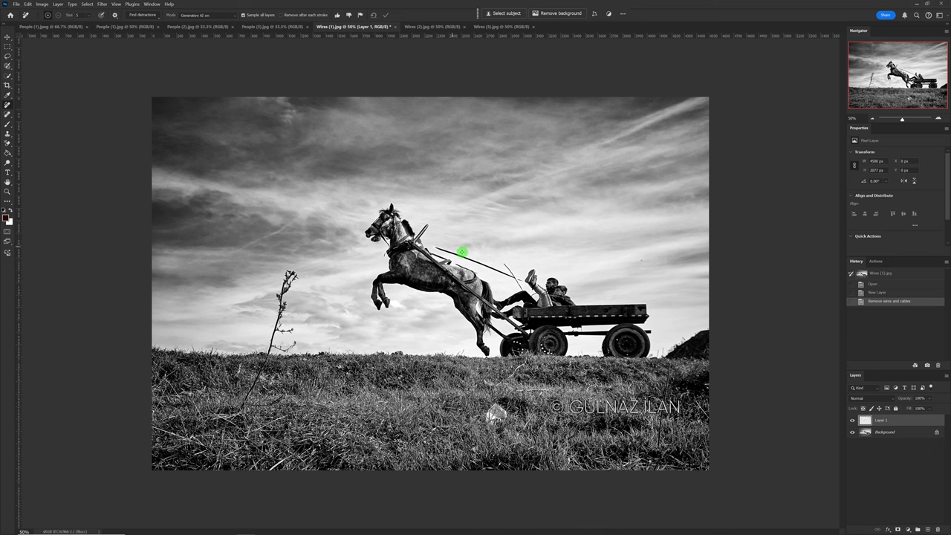
{"action": "left_click", "coordinate": [852, 419]}
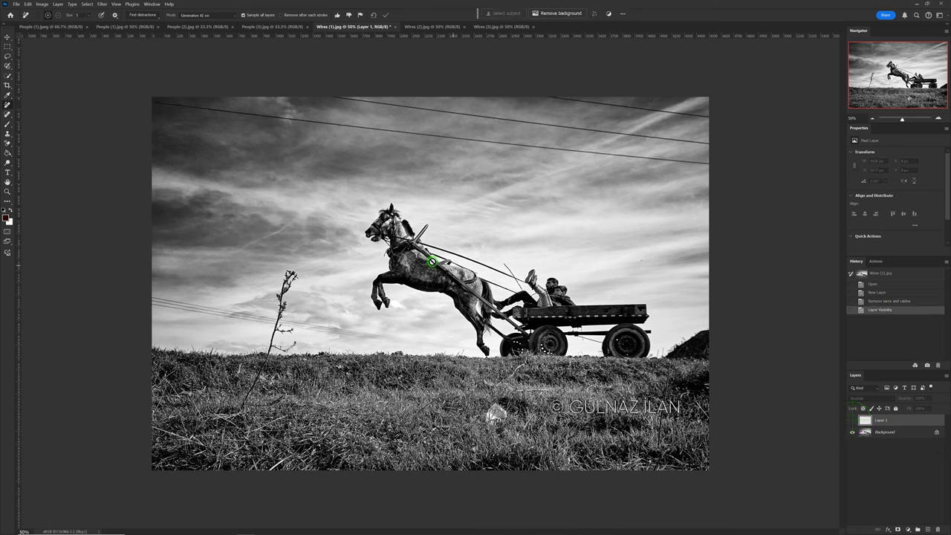
{"action": "left_click", "coordinate": [851, 419]}
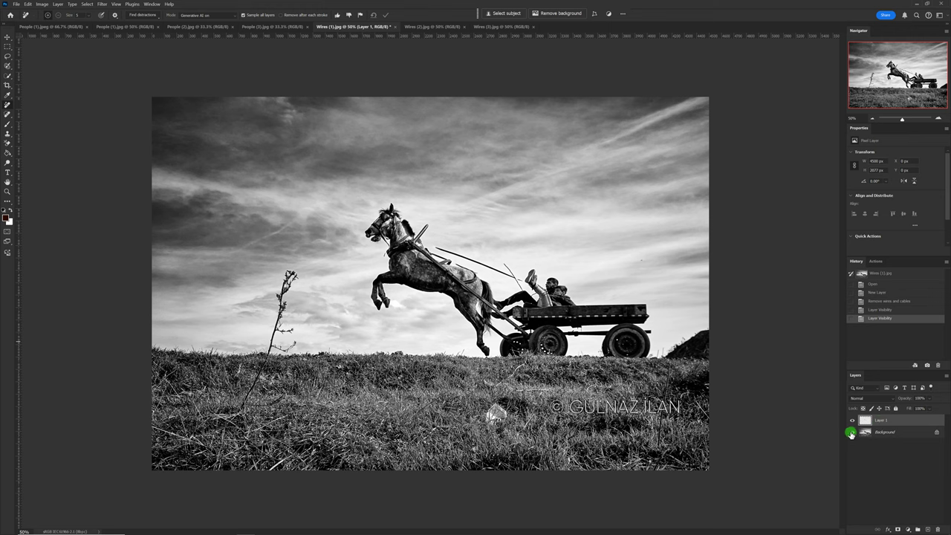
{"action": "left_click", "coordinate": [852, 431]}
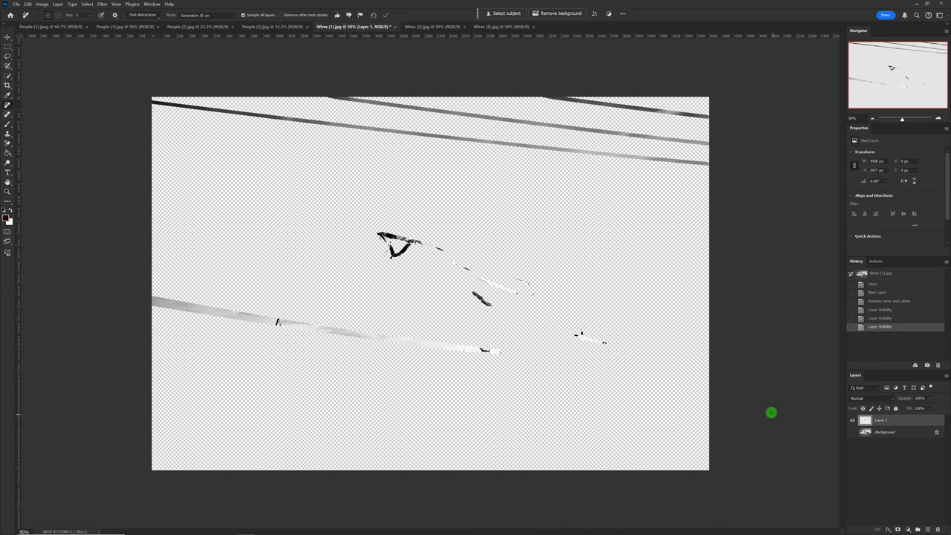
{"action": "left_click", "coordinate": [851, 432]}
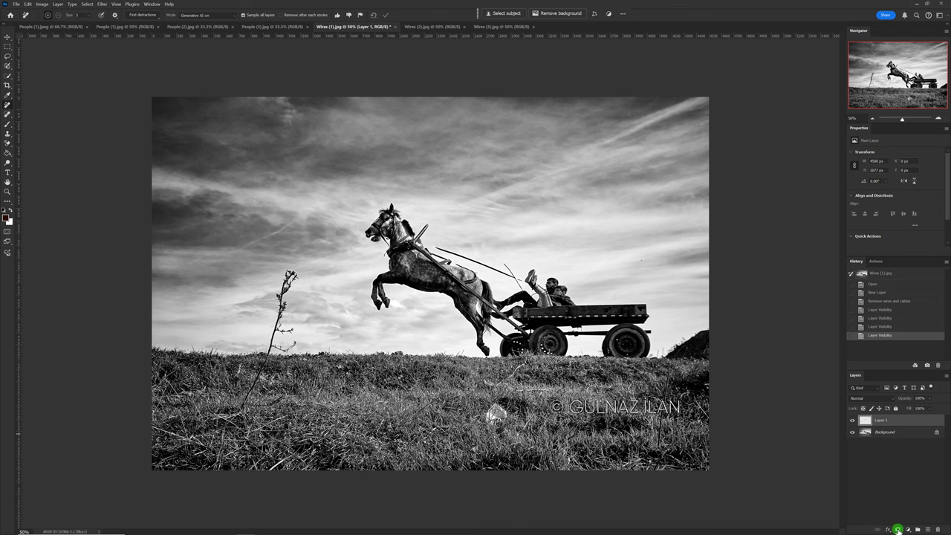
Add a layer mask to Layer 1 and paint black with an enlarged brush over the horse-to-cart reins.
{"action": "left_click", "coordinate": [898, 530]}
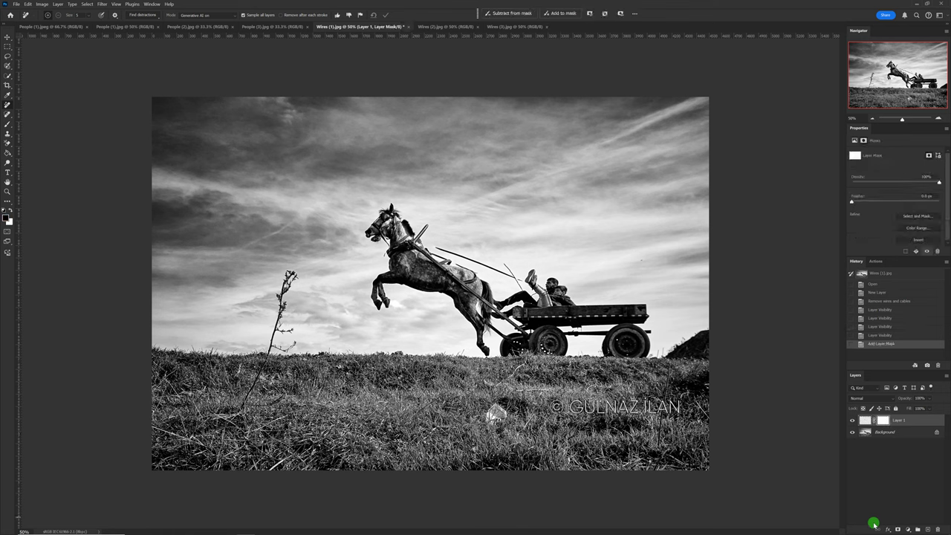
{"action": "left_click", "coordinate": [8, 117]}
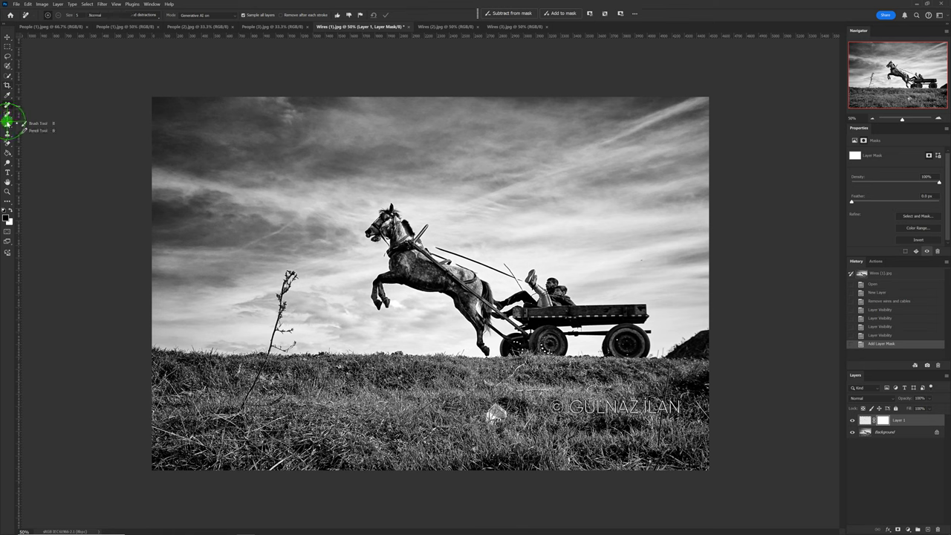
{"action": "left_click", "coordinate": [29, 123]}
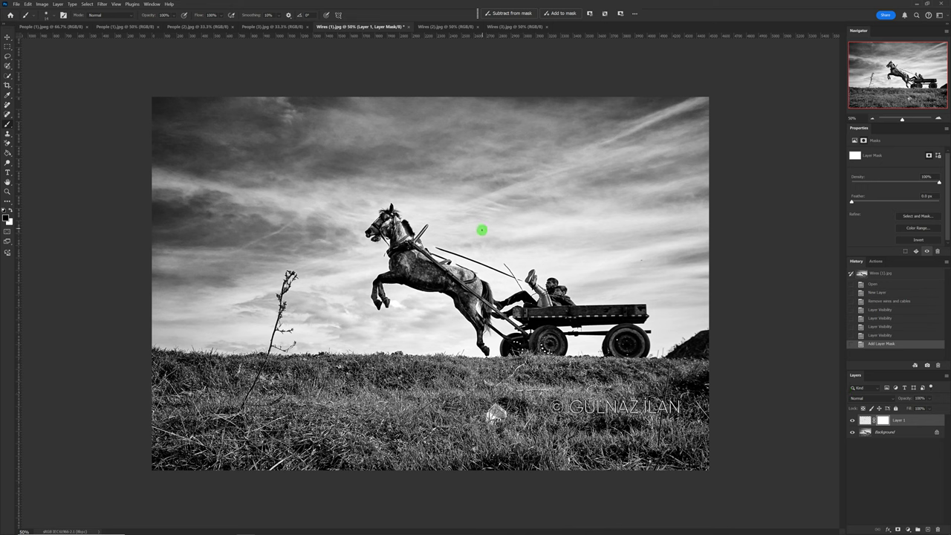
{"action": "left_click_drag", "start_coordinate": [481, 231], "coordinate": [487, 244]}
{"action": "mouse_move", "coordinate": [415, 242]}
{"action": "left_mouse_down"}
{"action": "mouse_move", "coordinate": [536, 297]}
{"action": "mouse_move", "coordinate": [456, 283]}
{"action": "mouse_move", "coordinate": [525, 295]}
{"action": "mouse_move", "coordinate": [528, 320]}
{"action": "left_mouse_up"}
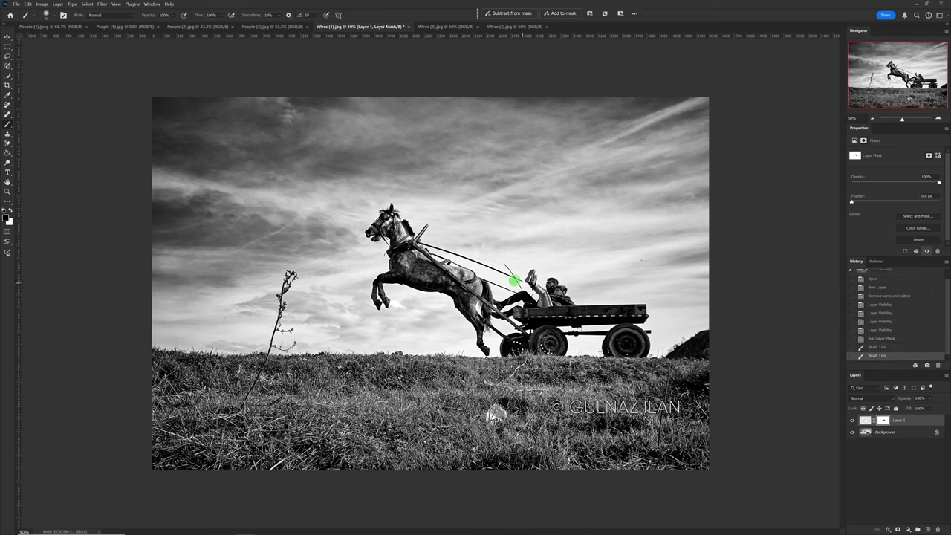
{"action": "left_click_drag", "start_coordinate": [513, 276], "coordinate": [529, 281]}
Compare Layer 1 against the original, then paint back more harness and rein detail.
{"action": "left_click", "coordinate": [853, 422]}
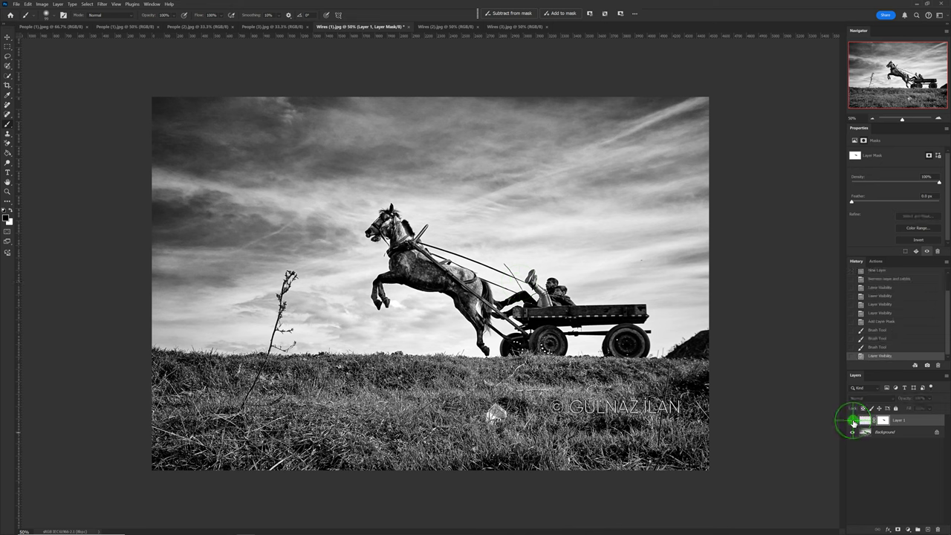
{"action": "left_click", "coordinate": [852, 421]}
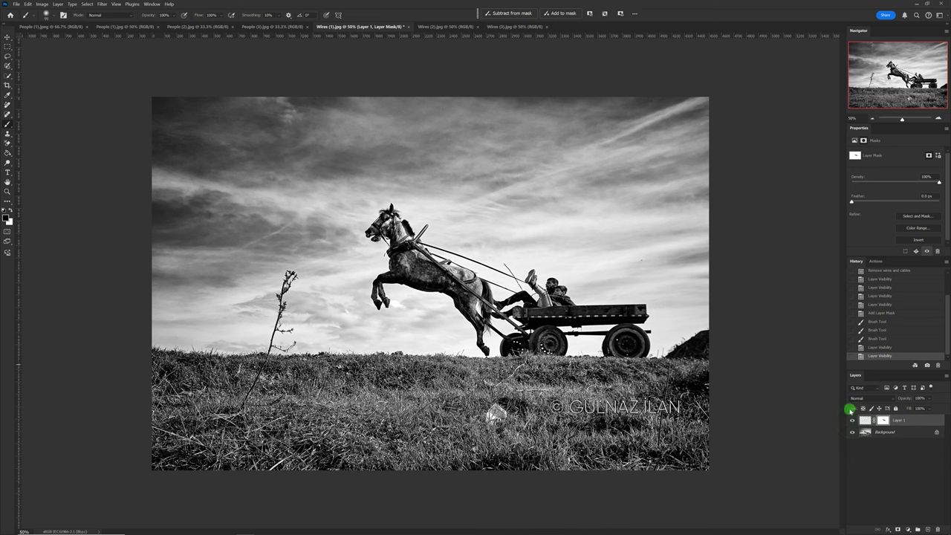
{"action": "left_click", "coordinate": [853, 421]}
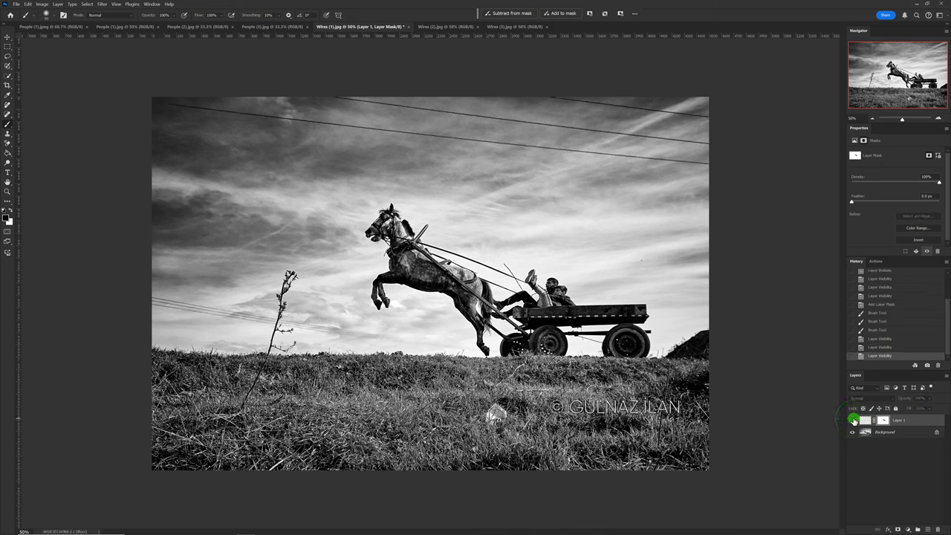
{"action": "left_click", "coordinate": [853, 420]}
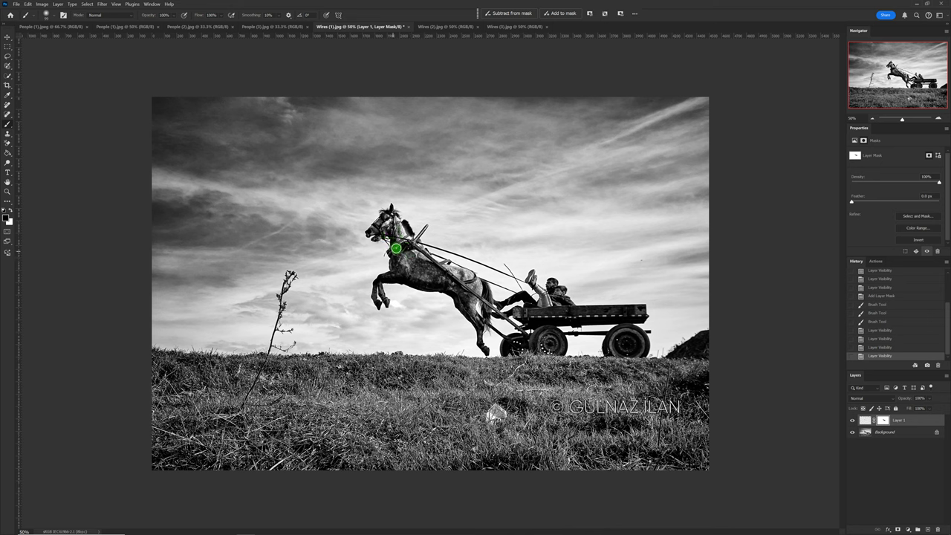
{"action": "left_click_drag", "start_coordinate": [396, 248], "coordinate": [387, 239]}
{"action": "mouse_move", "coordinate": [538, 224]}
{"action": "left_mouse_down"}
{"action": "mouse_move", "coordinate": [455, 270]}
{"action": "mouse_move", "coordinate": [506, 276]}
{"action": "left_mouse_up"}
{"action": "left_click_drag", "start_coordinate": [573, 408], "coordinate": [667, 416]}
Flatten the horse-cart image and bring the Wires (2).jpg skyline photo to the front.
{"action": "left_click", "coordinate": [946, 377]}
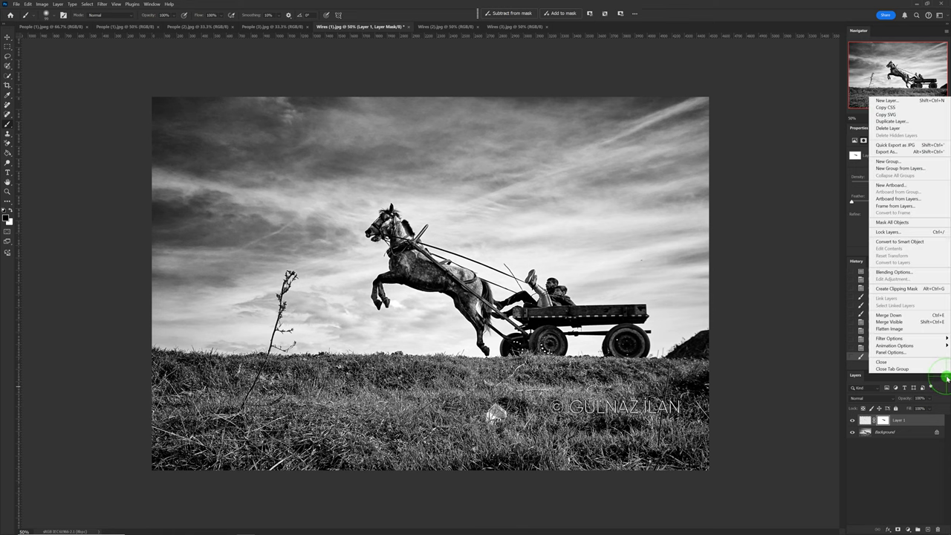
{"action": "left_click", "coordinate": [909, 329]}
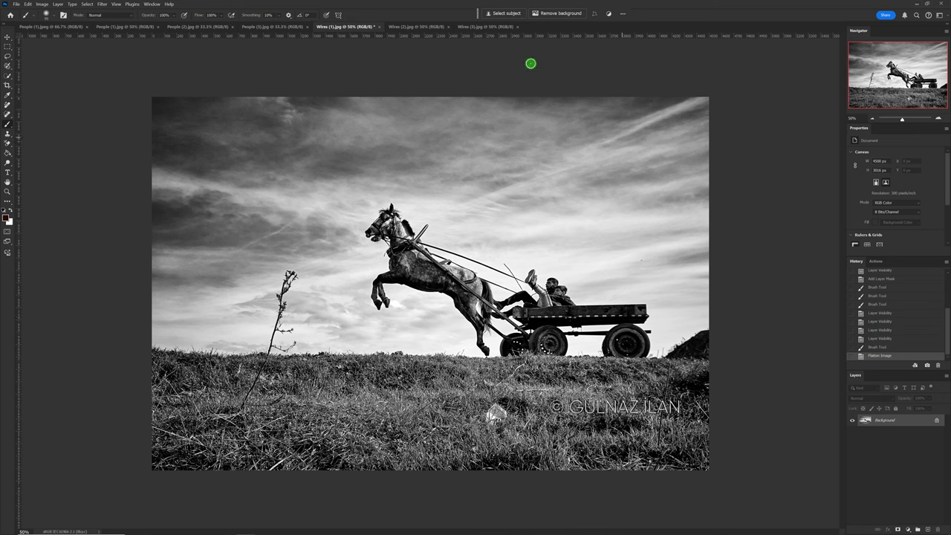
{"action": "left_click", "coordinate": [409, 27]}
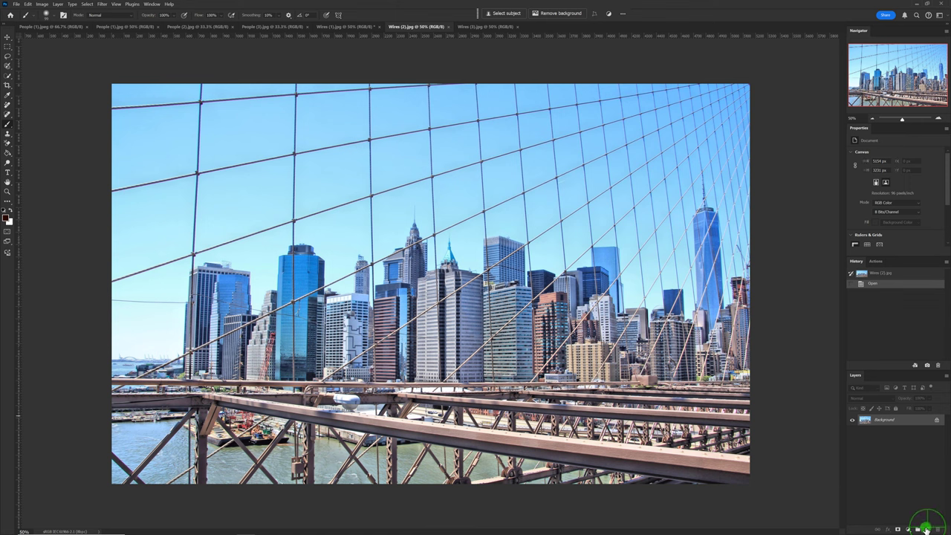
On a new layer, erase bridge cables with Remove tool's Find distractions > Wires and cables, then compare.
{"action": "left_click", "coordinate": [926, 529]}
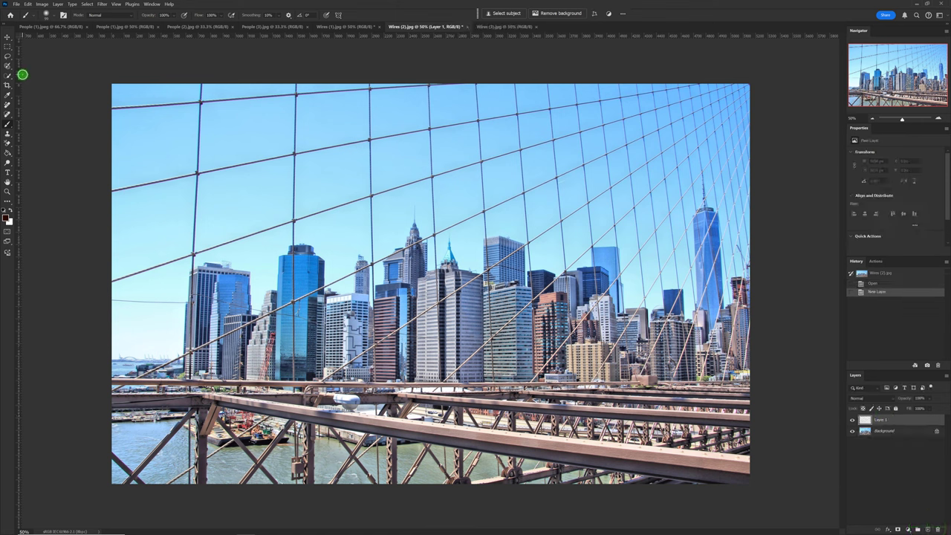
{"action": "left_click", "coordinate": [8, 105]}
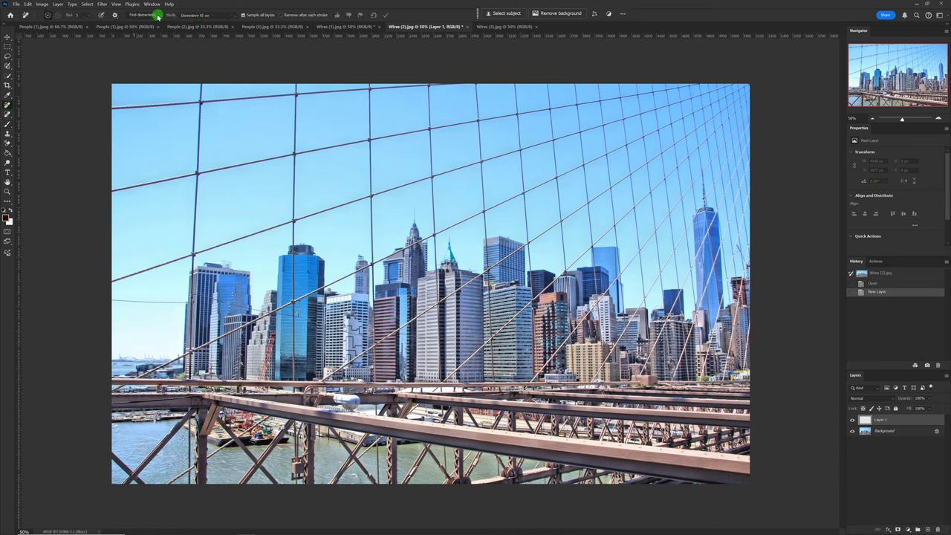
{"action": "left_click", "coordinate": [156, 15]}
{"action": "left_click", "coordinate": [153, 38]}
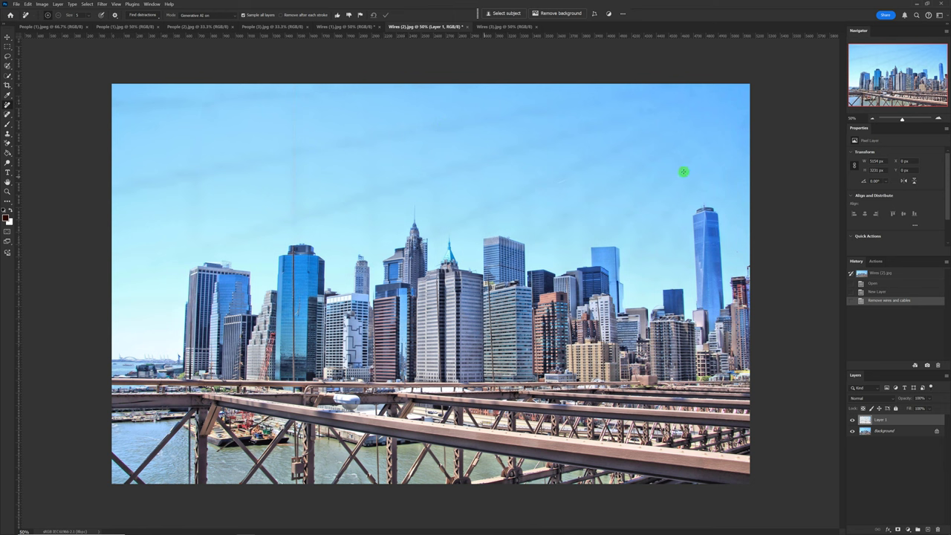
{"action": "left_click", "coordinate": [853, 420]}
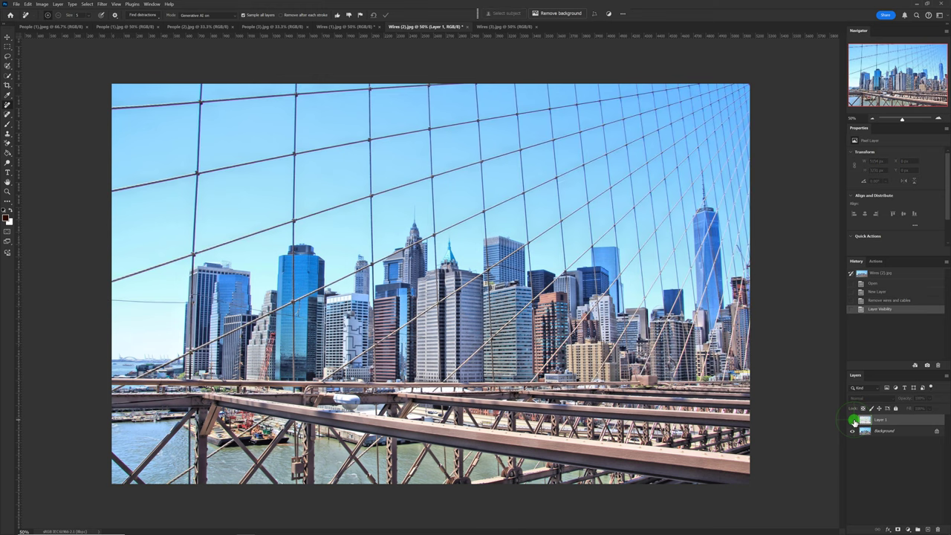
{"action": "left_click", "coordinate": [852, 420]}
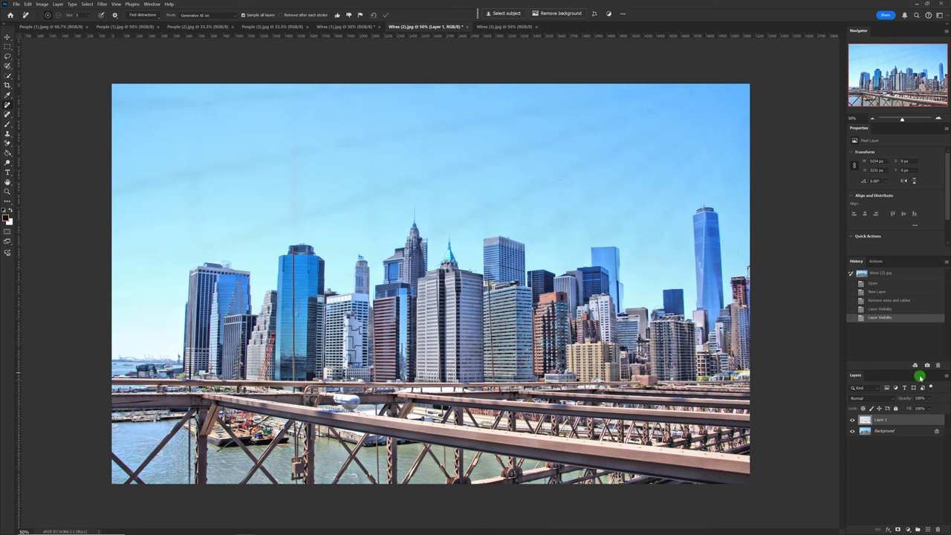
{"action": "left_click", "coordinate": [945, 375]}
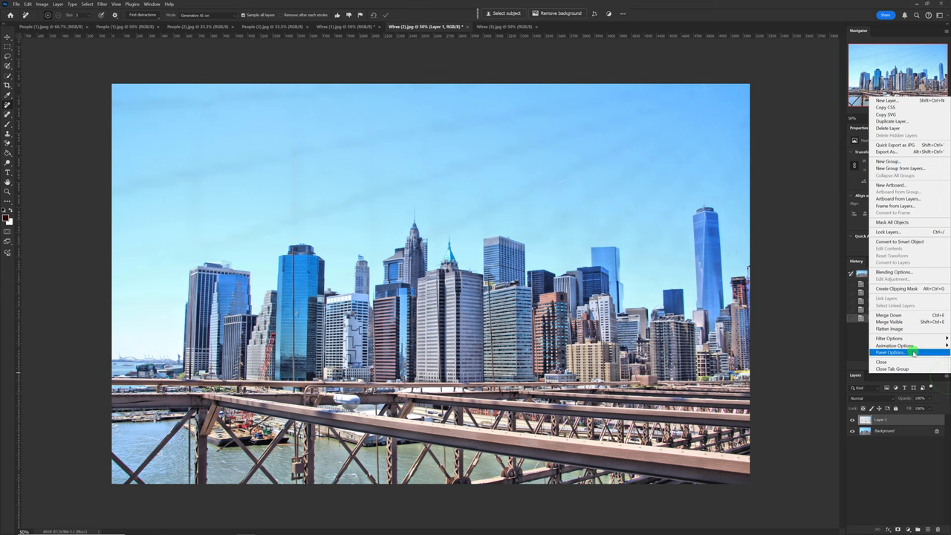
Flatten the image and brush-select the leftover cable traces in the sky and over the blue tower.
{"action": "left_click", "coordinate": [895, 328]}
{"action": "left_click", "coordinate": [8, 65]}
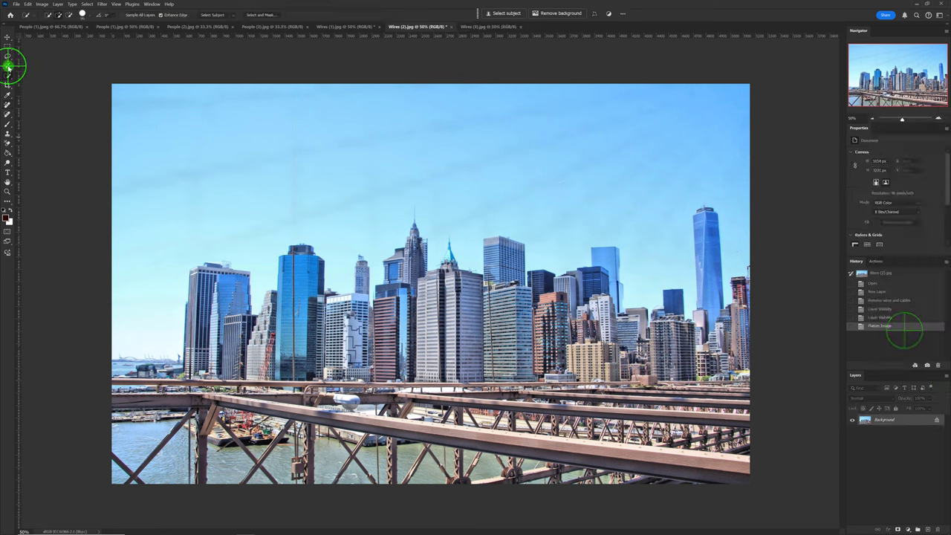
{"action": "left_click", "coordinate": [8, 65]}
{"action": "left_click", "coordinate": [35, 66]}
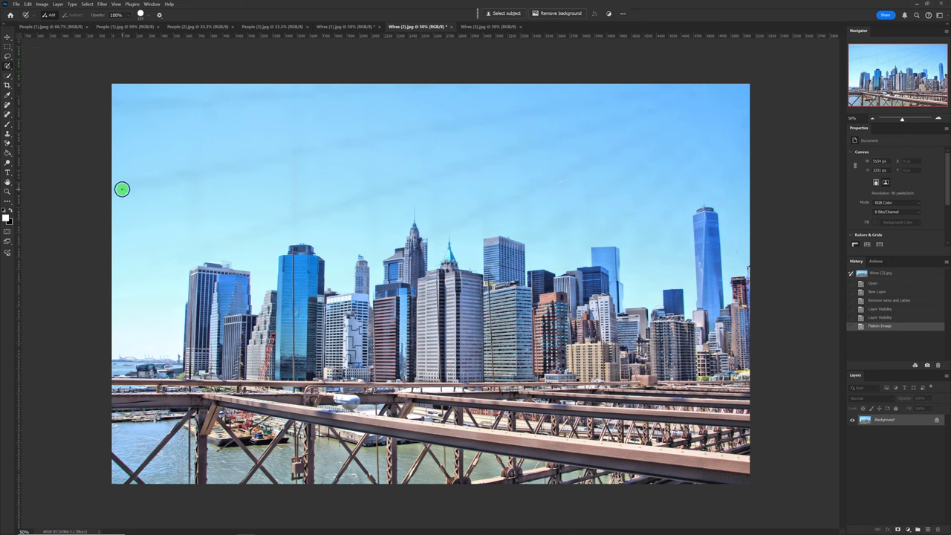
{"action": "mouse_move", "coordinate": [119, 189]}
{"action": "left_mouse_down"}
{"action": "mouse_move", "coordinate": [558, 110]}
{"action": "mouse_move", "coordinate": [174, 170]}
{"action": "left_mouse_up"}
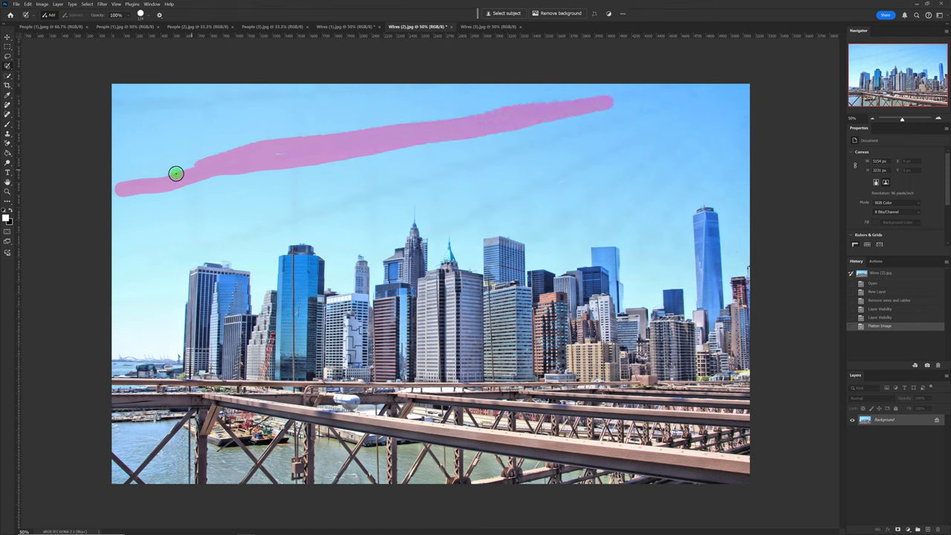
{"action": "left_click_drag", "start_coordinate": [290, 98], "coordinate": [121, 108]}
{"action": "left_click_drag", "start_coordinate": [148, 180], "coordinate": [626, 104]}
{"action": "left_click_drag", "start_coordinate": [626, 104], "coordinate": [267, 222]}
{"action": "mouse_move", "coordinate": [626, 104]}
{"action": "left_mouse_down"}
{"action": "mouse_move", "coordinate": [538, 236]}
{"action": "mouse_move", "coordinate": [683, 131]}
{"action": "left_mouse_up"}
{"action": "left_click_drag", "start_coordinate": [294, 250], "coordinate": [293, 382]}
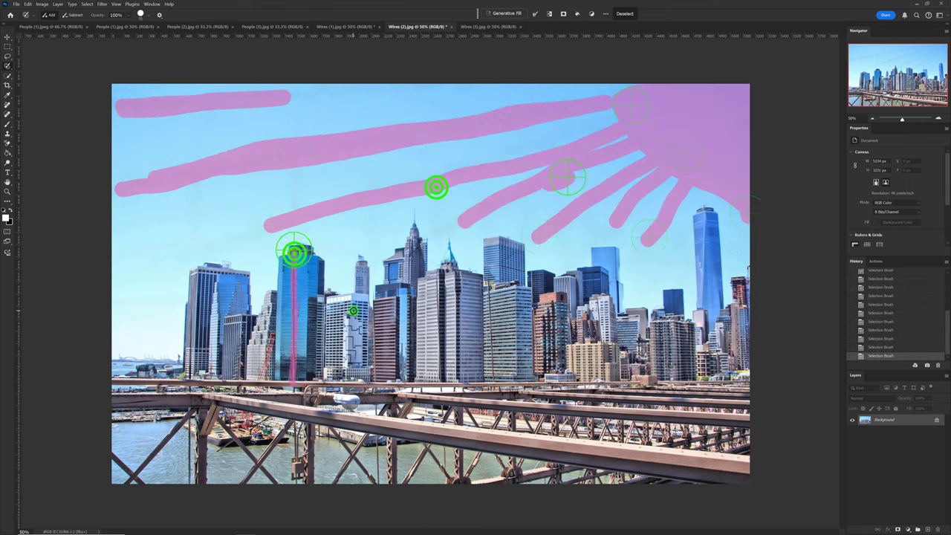
Generative Fill the selection, browse the variations, keep the first, and flatten the image.
{"action": "left_click", "coordinate": [503, 13]}
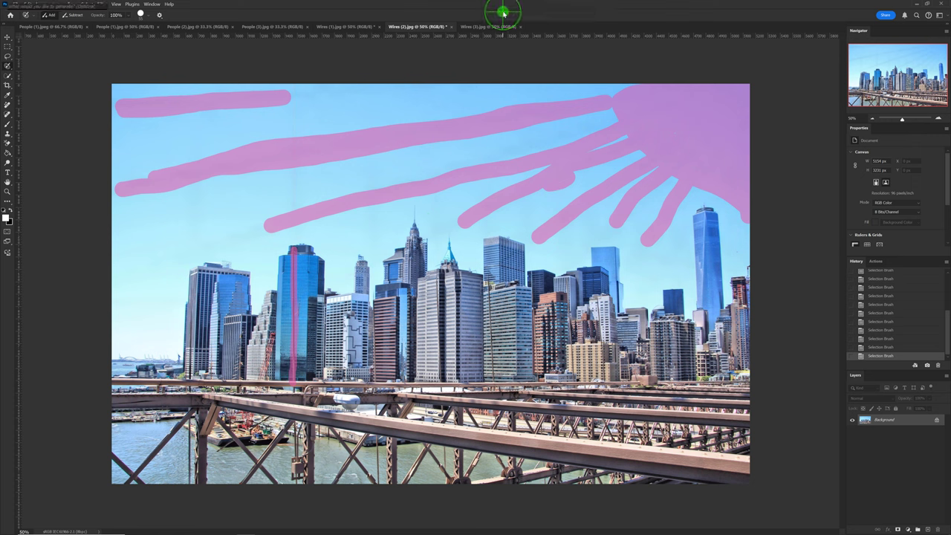
{"action": "left_click", "coordinate": [643, 13]}
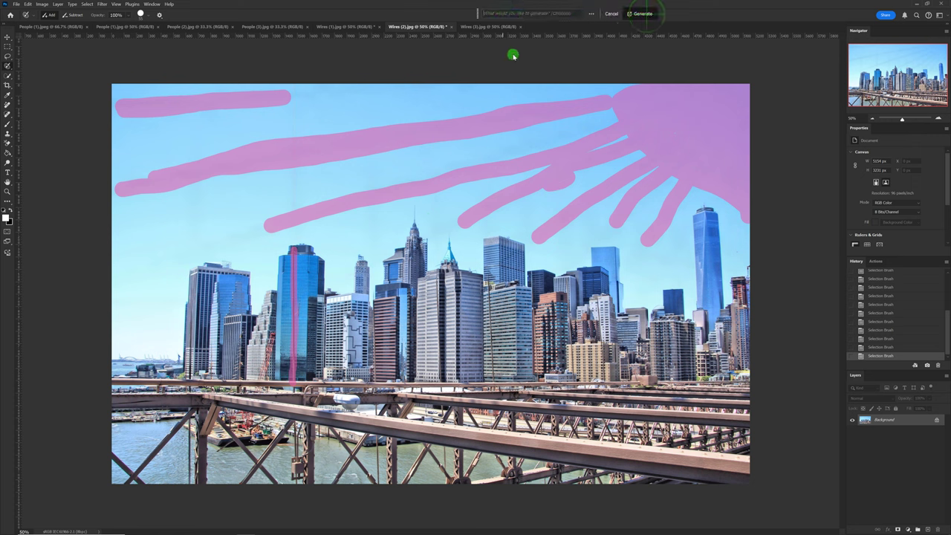
{"action": "left_click", "coordinate": [548, 14]}
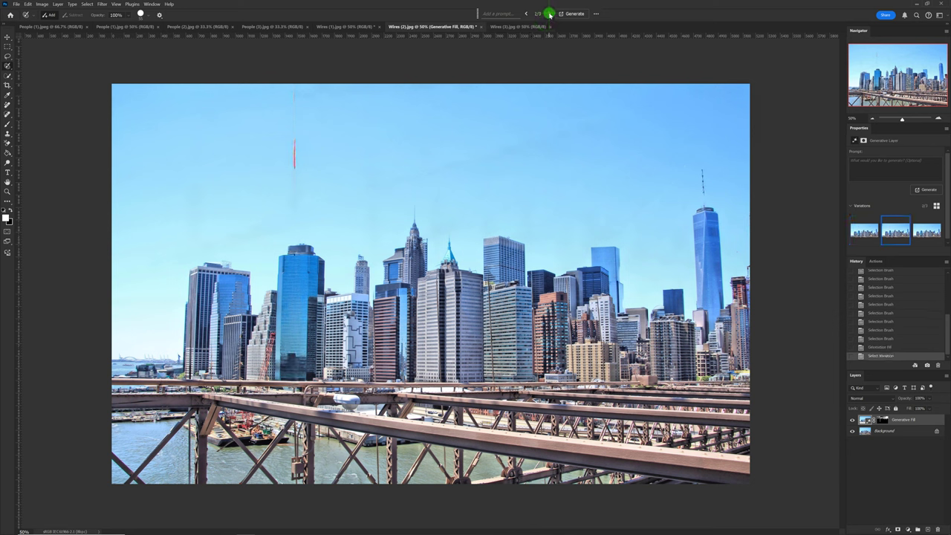
{"action": "left_click", "coordinate": [549, 14]}
{"action": "left_click", "coordinate": [548, 13]}
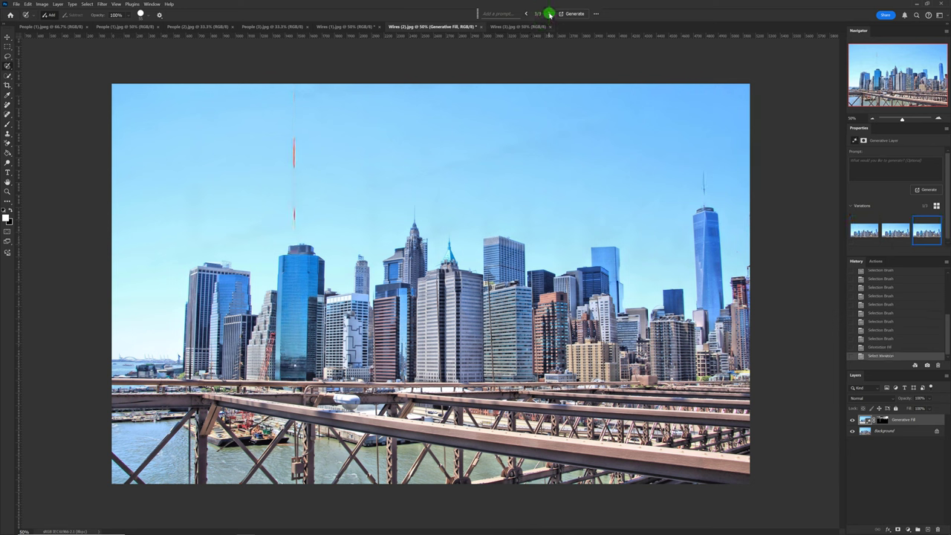
{"action": "left_click", "coordinate": [526, 13]}
{"action": "left_click", "coordinate": [525, 14]}
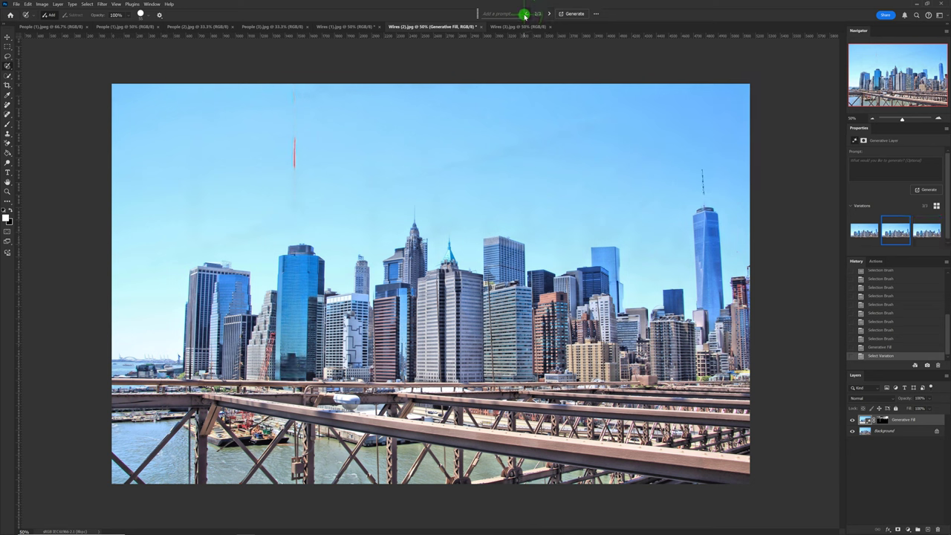
{"action": "left_click", "coordinate": [524, 14]}
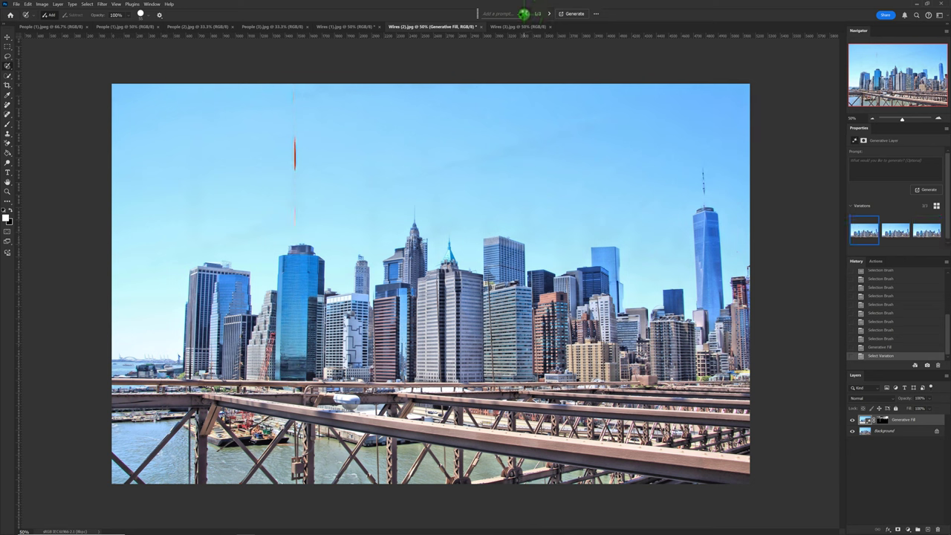
{"action": "left_click", "coordinate": [572, 35]}
{"action": "left_click", "coordinate": [946, 375]}
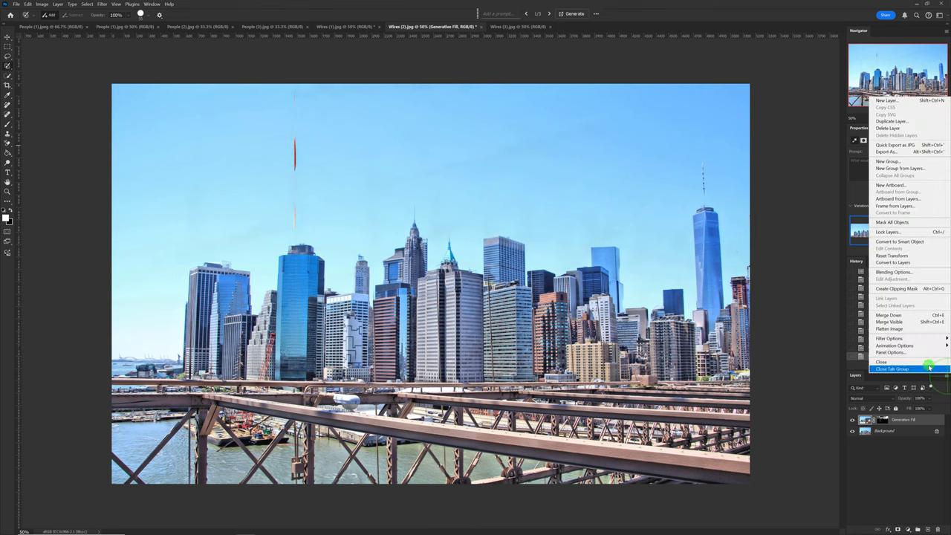
{"action": "left_click", "coordinate": [888, 328]}
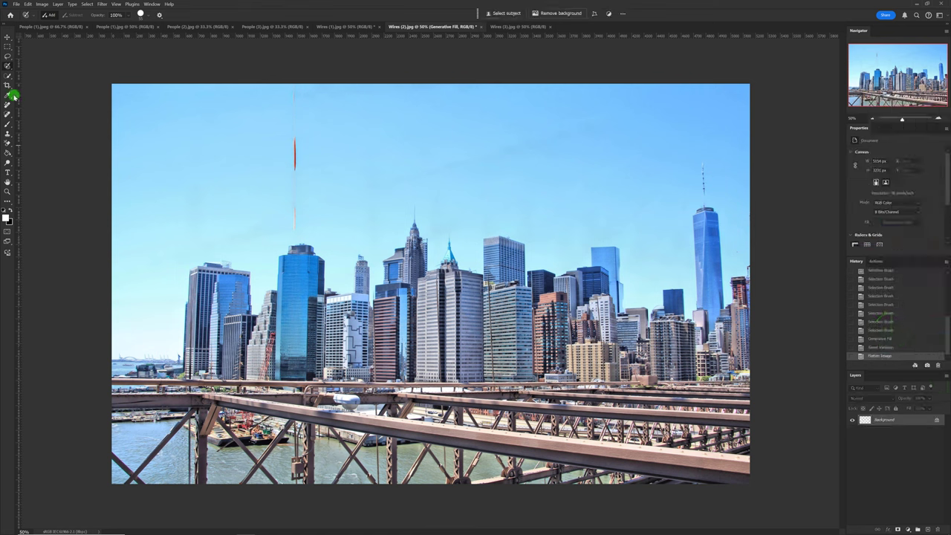
Brush-select the thin red wire and the faint cable crossing the sky.
{"action": "left_click", "coordinate": [292, 100]}
{"action": "left_click_drag", "start_coordinate": [292, 100], "coordinate": [297, 158]}
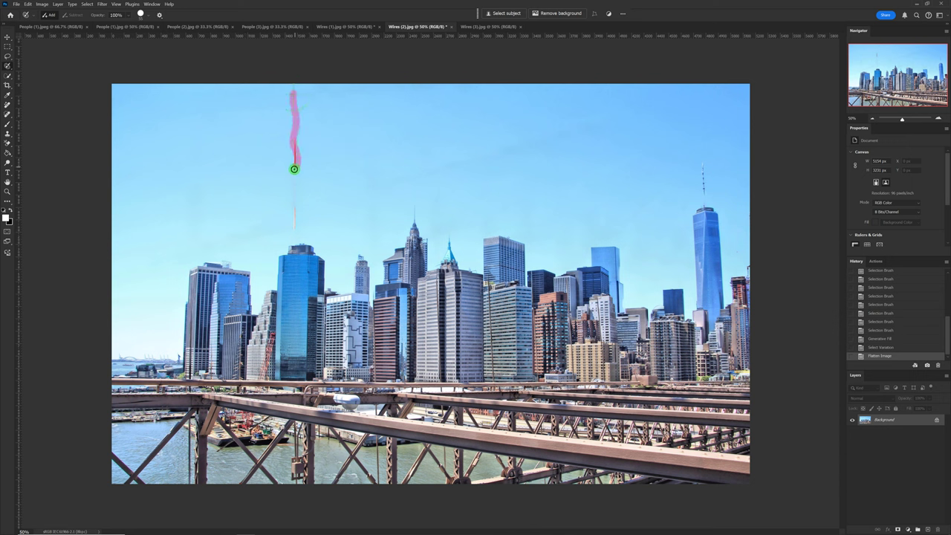
{"action": "left_click_drag", "start_coordinate": [293, 207], "coordinate": [296, 238]}
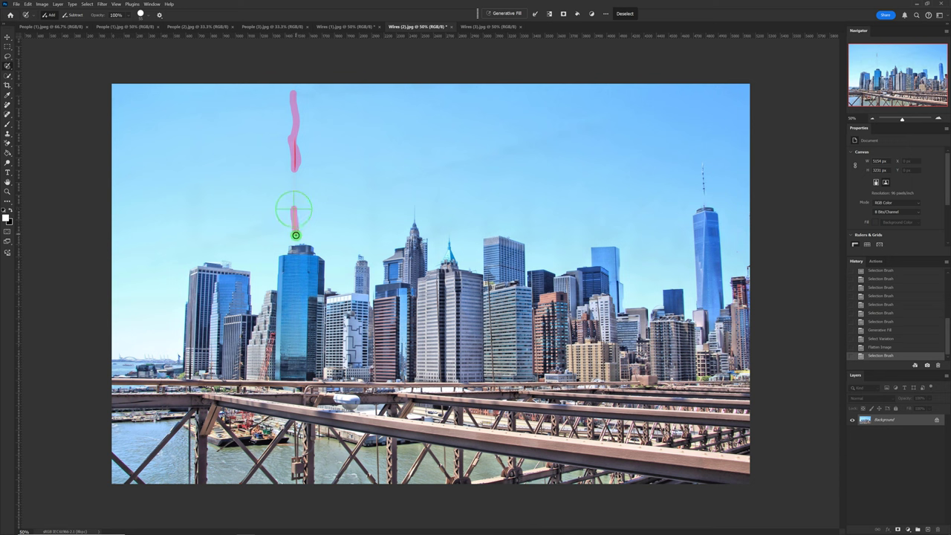
{"action": "right_click", "coordinate": [508, 165], "text": "alt"}
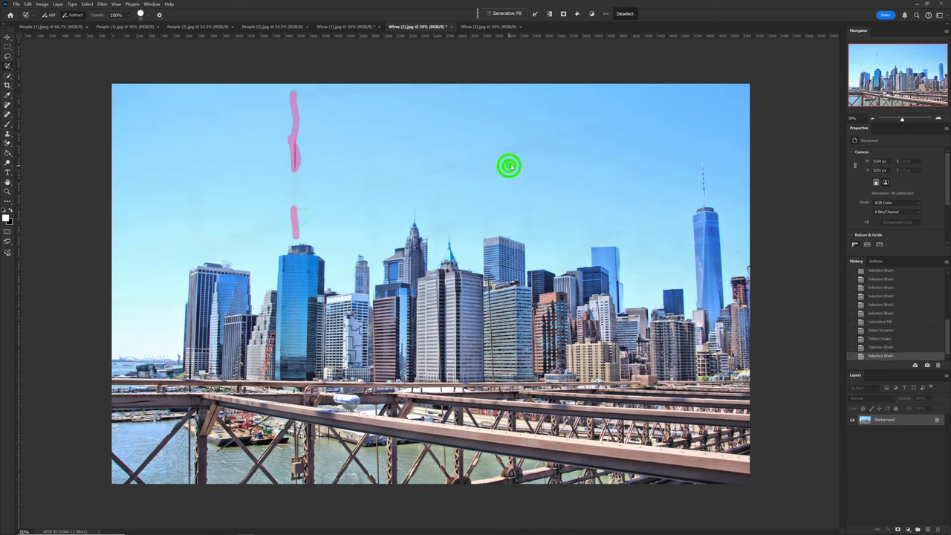
{"action": "left_click_drag", "start_coordinate": [411, 172], "coordinate": [613, 126]}
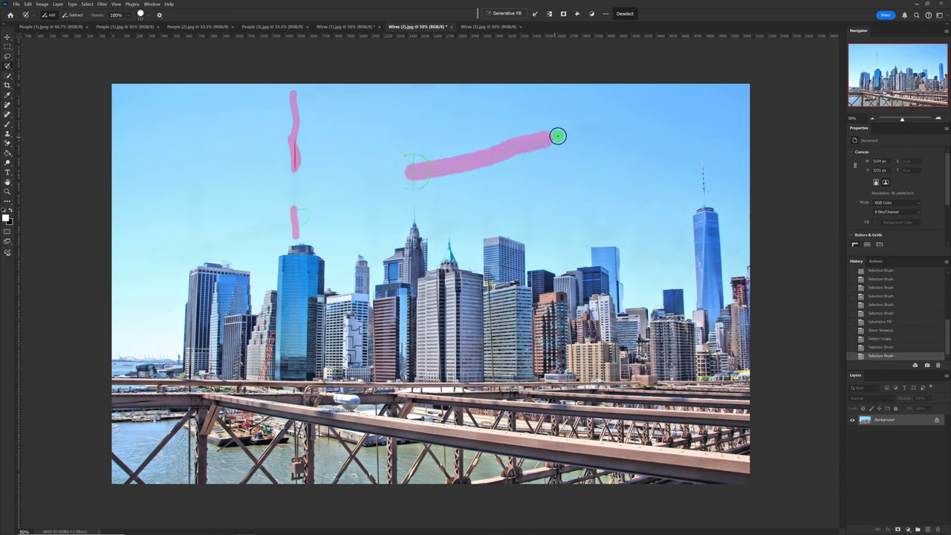
With a finer brush, add the thin building-edge wires to the selection and Generative Fill them.
{"action": "right_click", "coordinate": [393, 242], "text": "alt"}
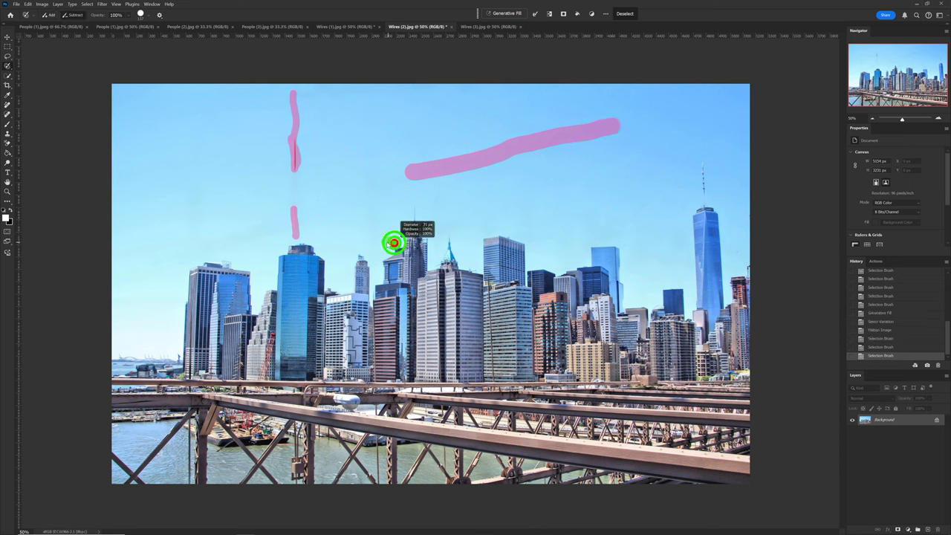
{"action": "left_click_drag", "start_coordinate": [393, 242], "coordinate": [382, 244]}
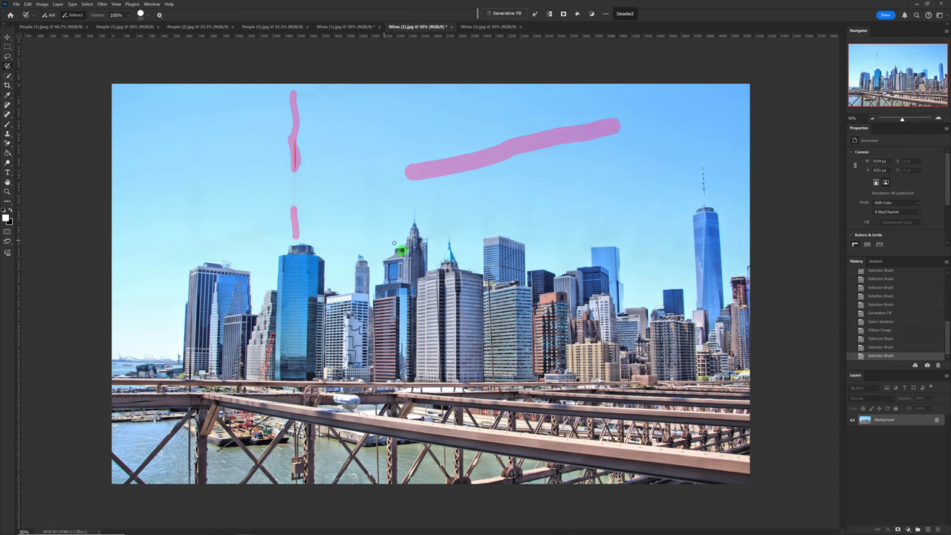
{"action": "right_click", "coordinate": [488, 288], "text": "alt"}
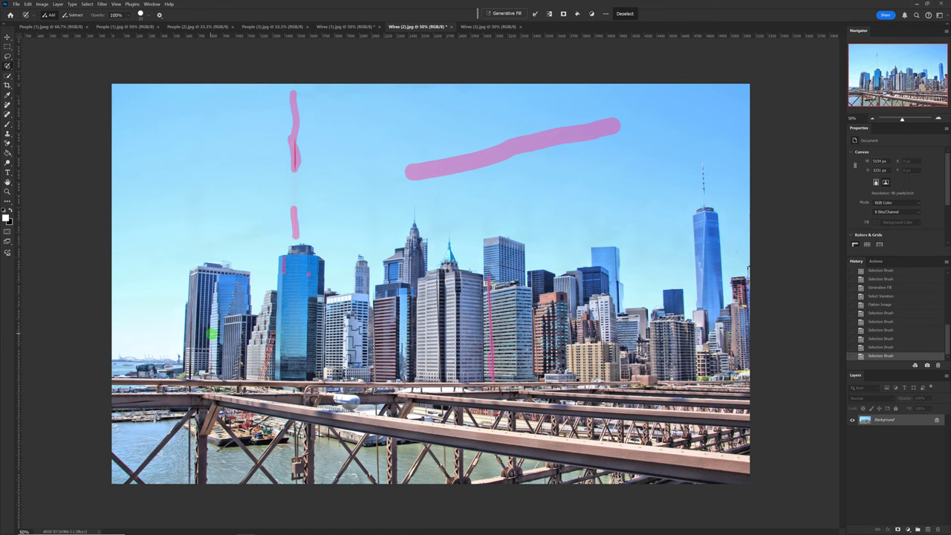
{"action": "left_click_drag", "start_coordinate": [192, 324], "coordinate": [191, 341]}
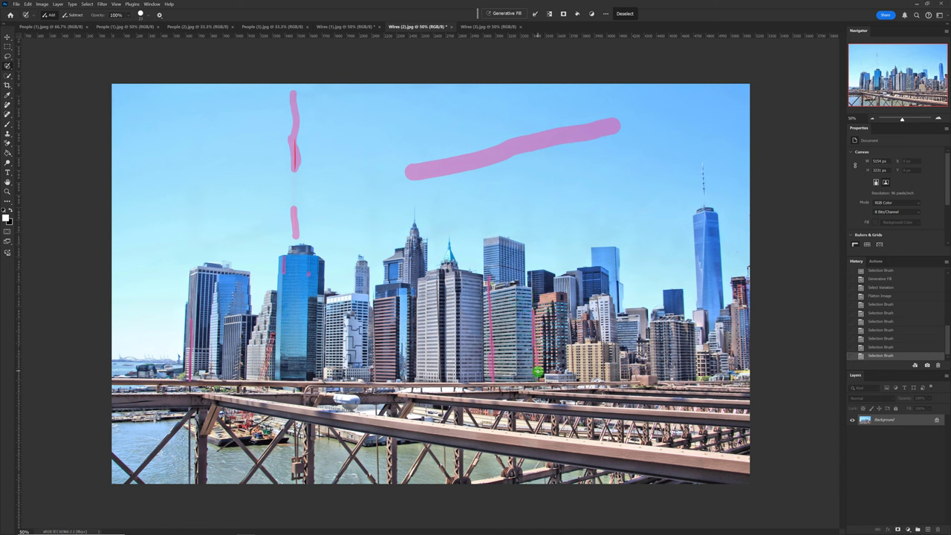
{"action": "left_click_drag", "start_coordinate": [535, 346], "coordinate": [535, 375]}
{"action": "left_click_drag", "start_coordinate": [568, 316], "coordinate": [571, 341]}
{"action": "left_click", "coordinate": [510, 14]}
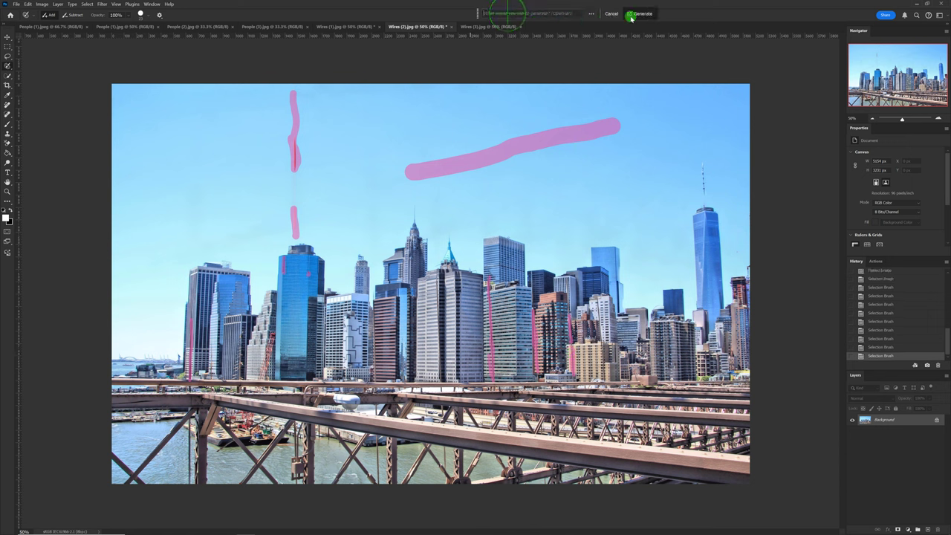
{"action": "left_click", "coordinate": [632, 14]}
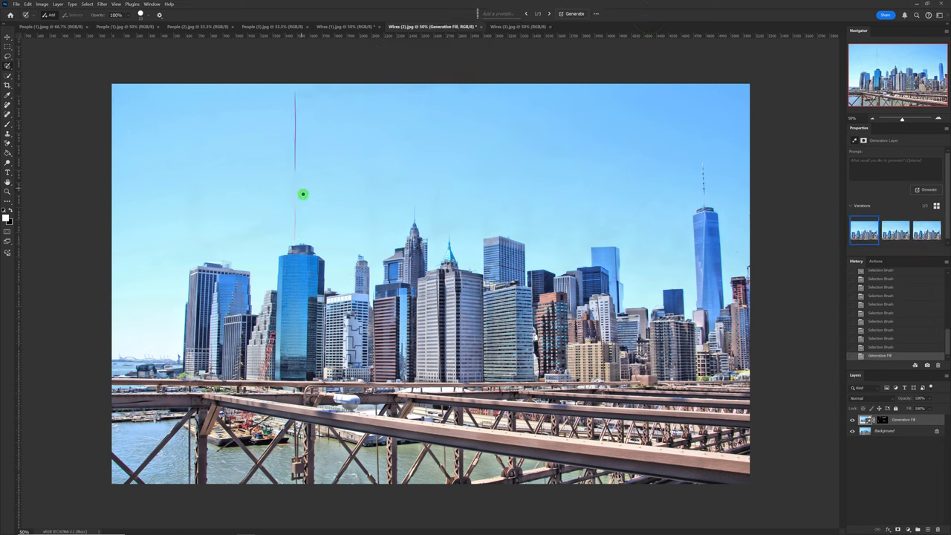
Select the leftover vertical wire trace, Generative Fill it, and flatten the image.
{"action": "right_click", "coordinate": [312, 206], "text": "alt"}
{"action": "left_click_drag", "start_coordinate": [294, 232], "coordinate": [294, 86]}
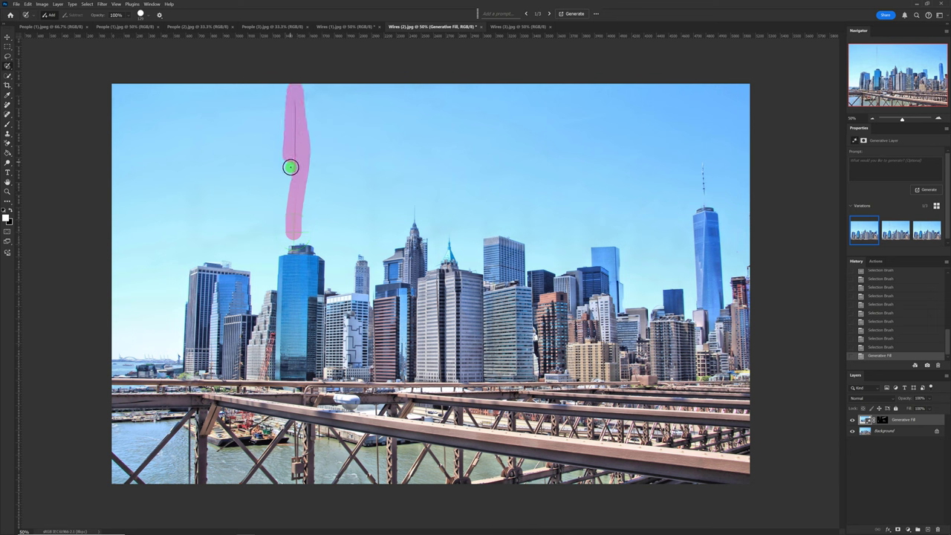
{"action": "left_click", "coordinate": [497, 14]}
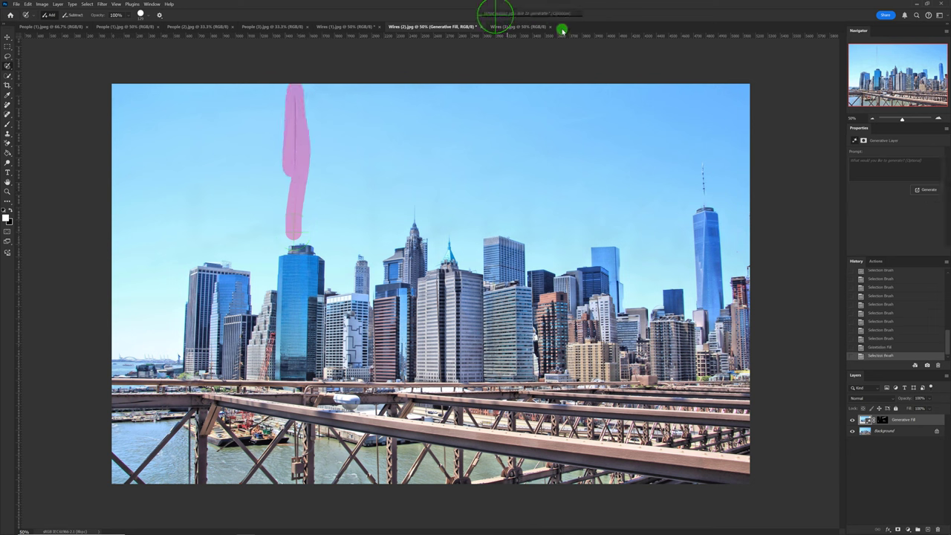
{"action": "left_click", "coordinate": [631, 16]}
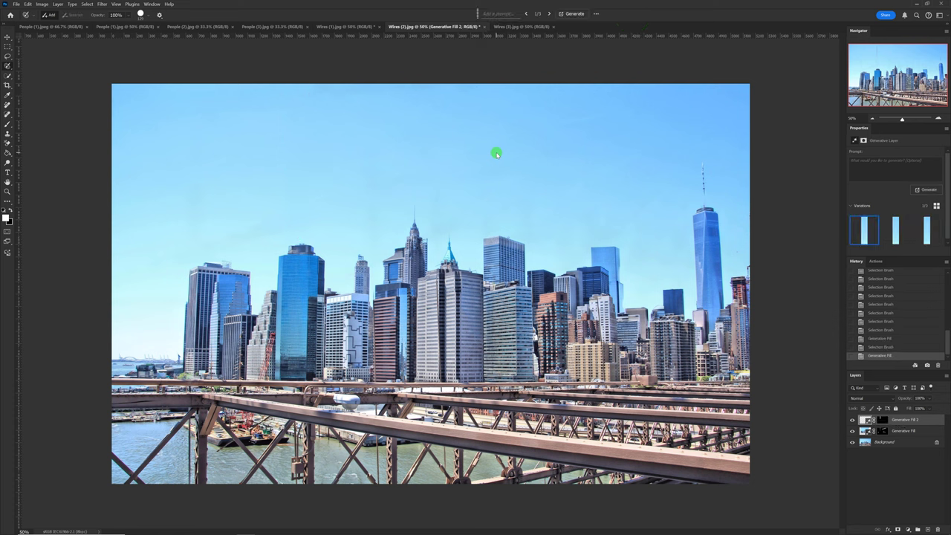
{"action": "left_click", "coordinate": [944, 376]}
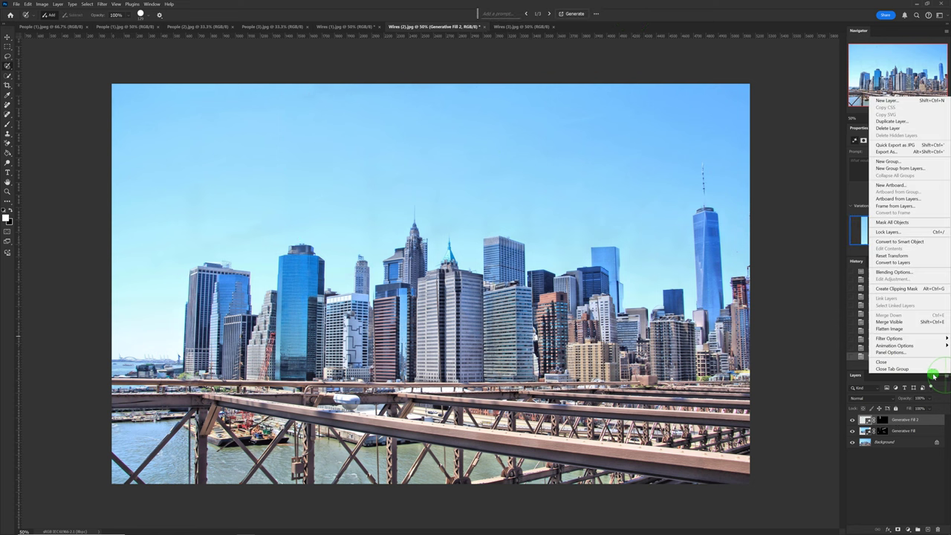
{"action": "left_click", "coordinate": [905, 329]}
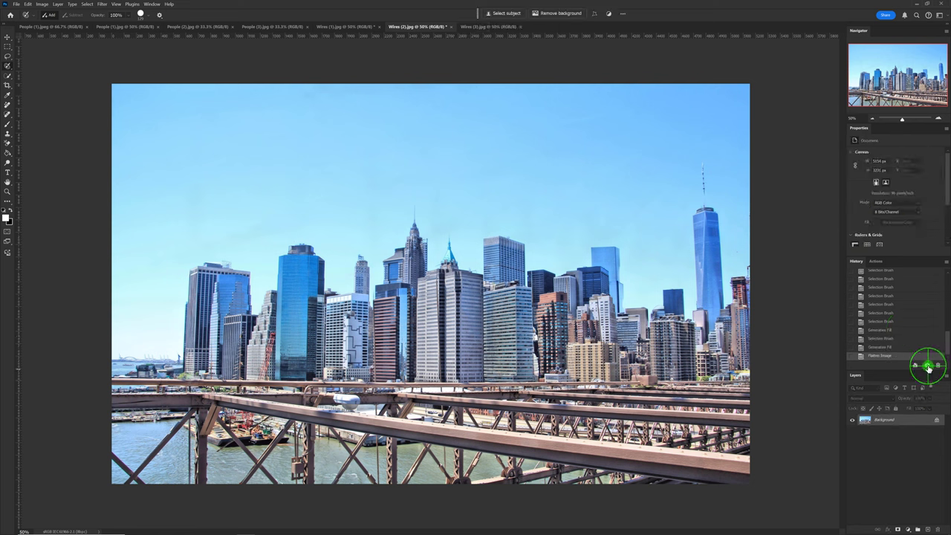
Compare the cleaned skyline with the original via History, then bring Wires (3).jpg to the front.
{"action": "left_click_drag", "start_coordinate": [948, 349], "coordinate": [947, 276]}
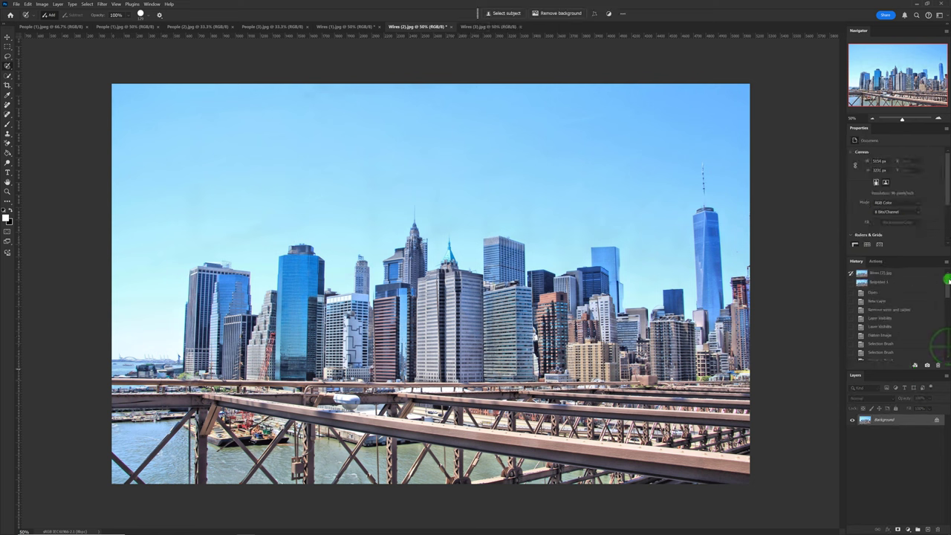
{"action": "left_click", "coordinate": [876, 274]}
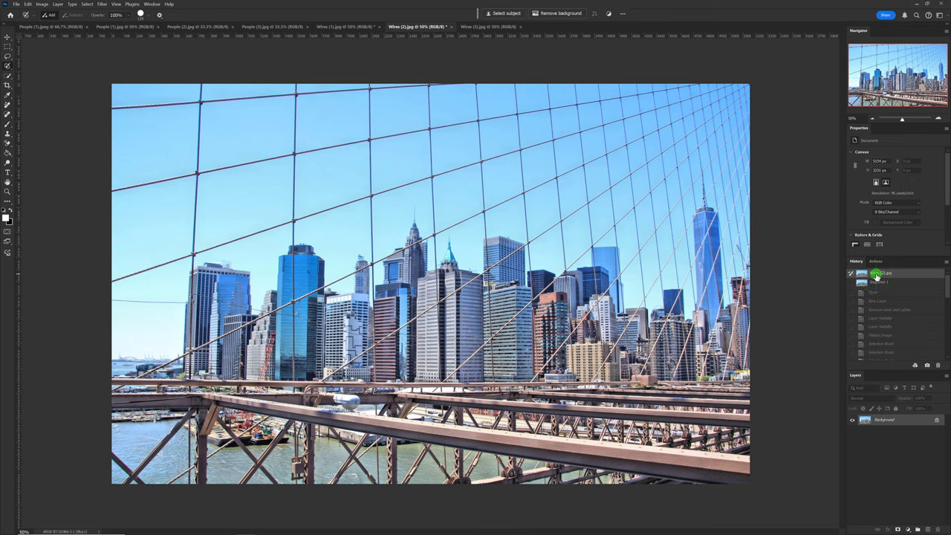
{"action": "left_click", "coordinate": [877, 282]}
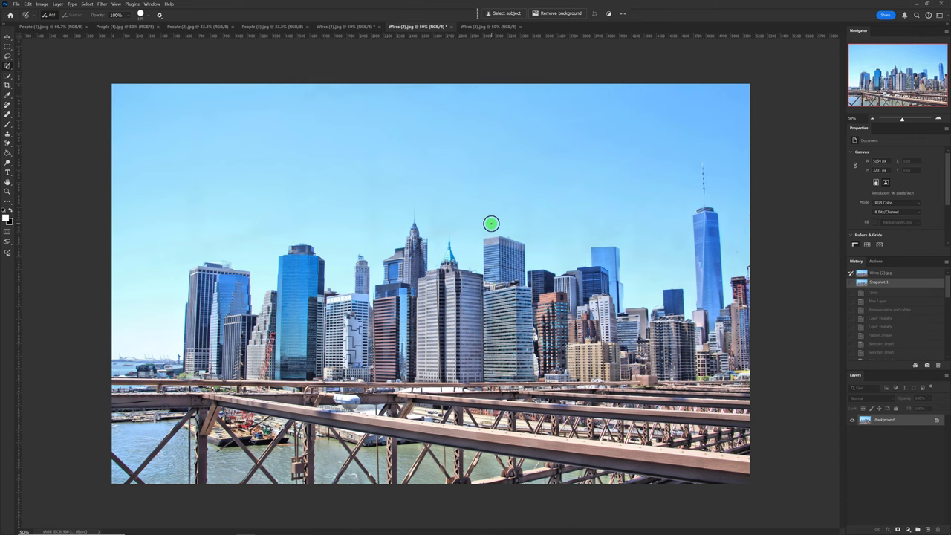
{"action": "left_click", "coordinate": [479, 26]}
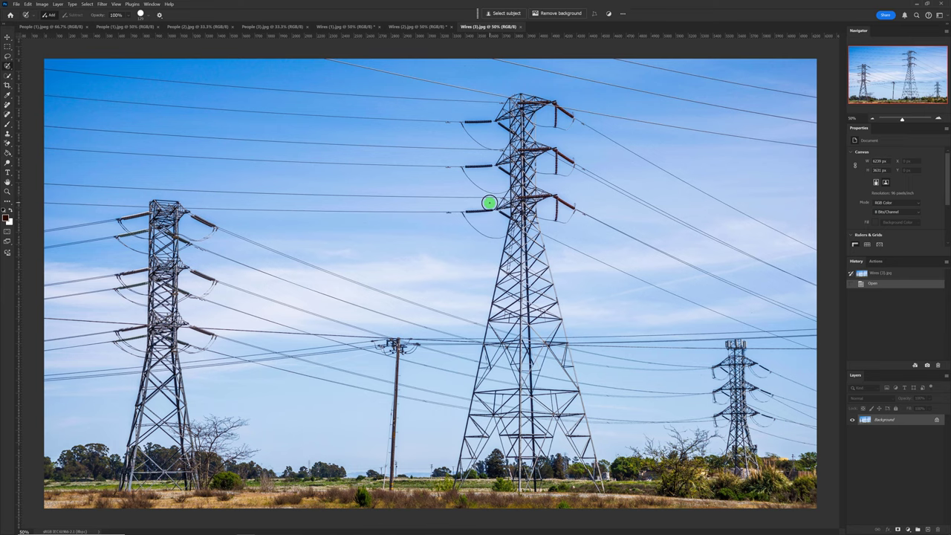
On a new layer, auto-remove wires and cables from the pylon photo and flatten it.
{"action": "scroll", "coordinate": [488, 202], "scroll_direction": "down", "scroll_amount": 1}
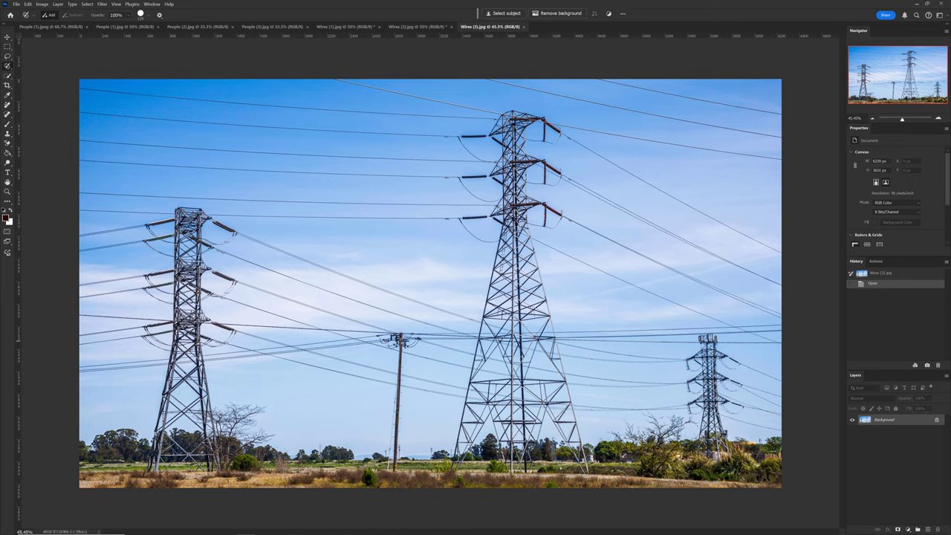
{"action": "left_click", "coordinate": [917, 528]}
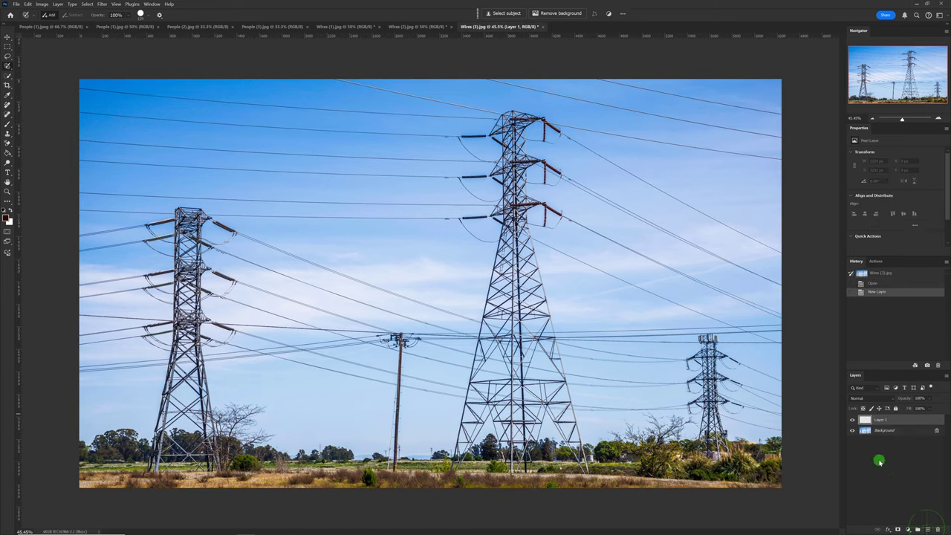
{"action": "left_click", "coordinate": [7, 100]}
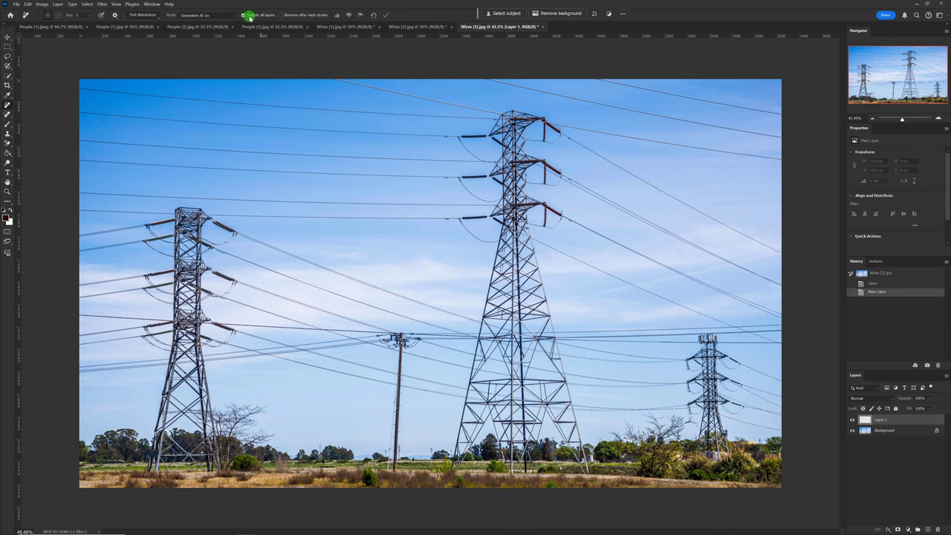
{"action": "left_click", "coordinate": [141, 15]}
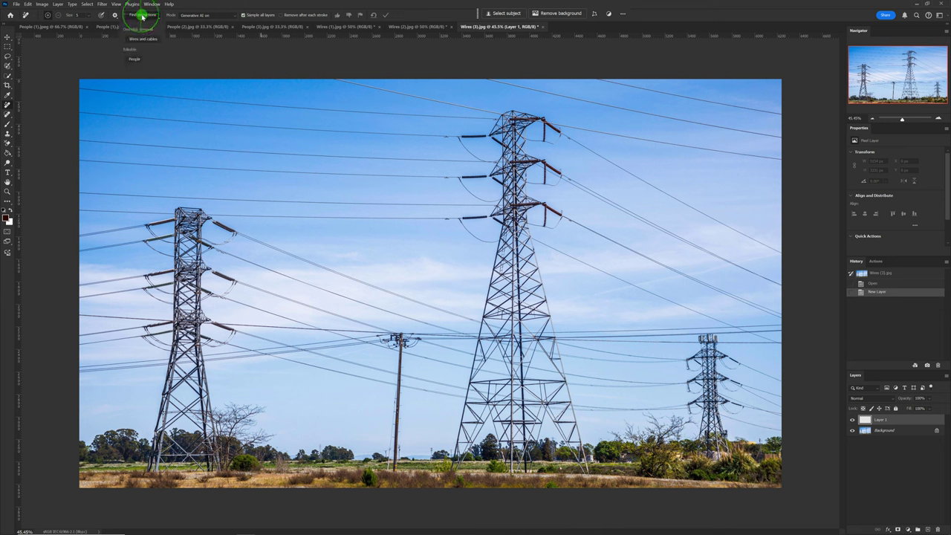
{"action": "left_click", "coordinate": [144, 38]}
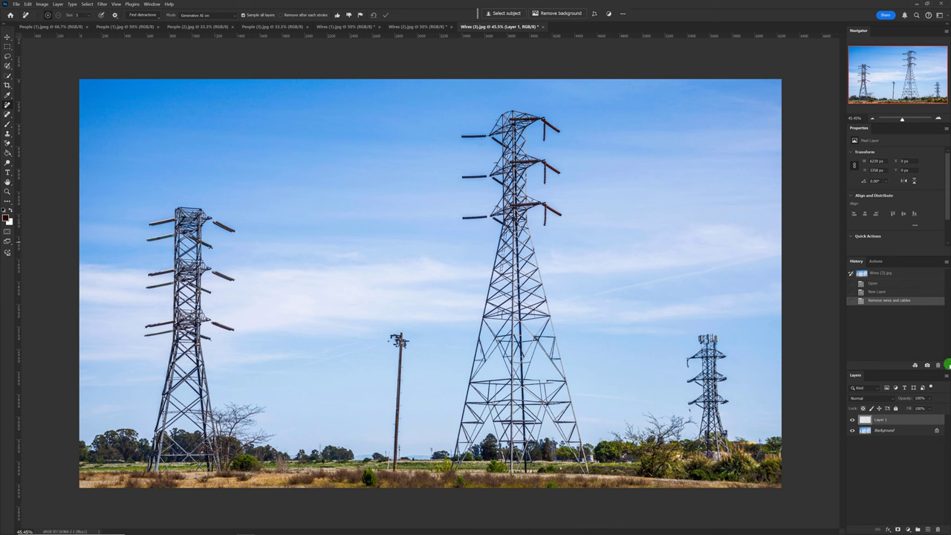
{"action": "left_click", "coordinate": [945, 376]}
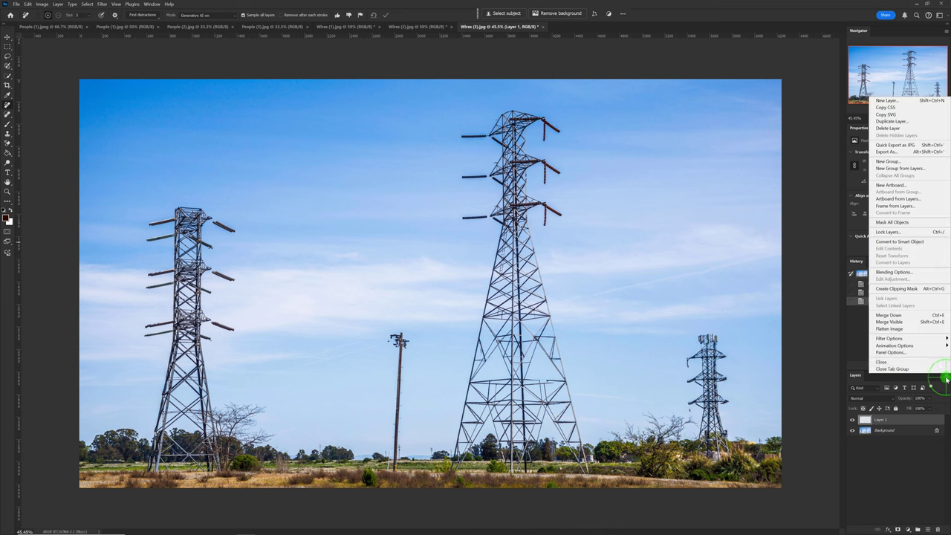
{"action": "left_click", "coordinate": [902, 328]}
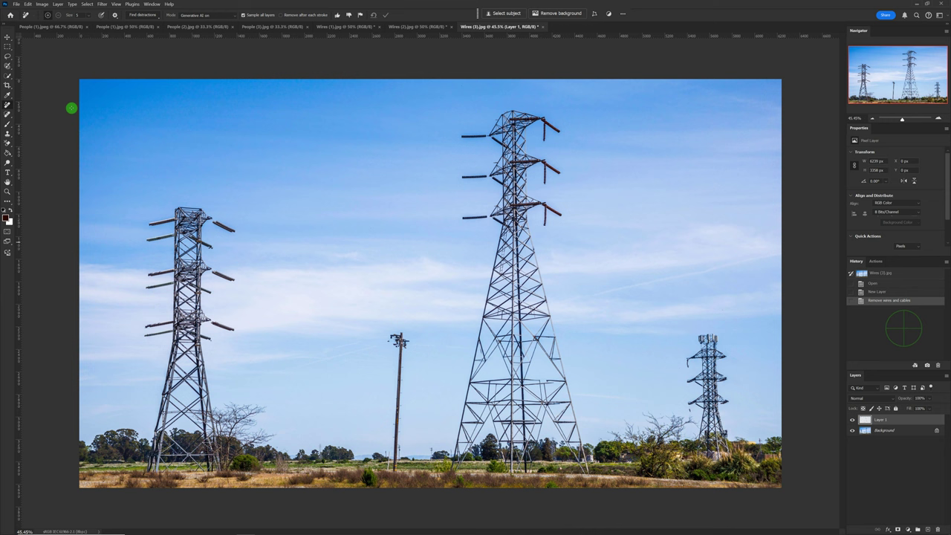
{"action": "left_click", "coordinate": [6, 88]}
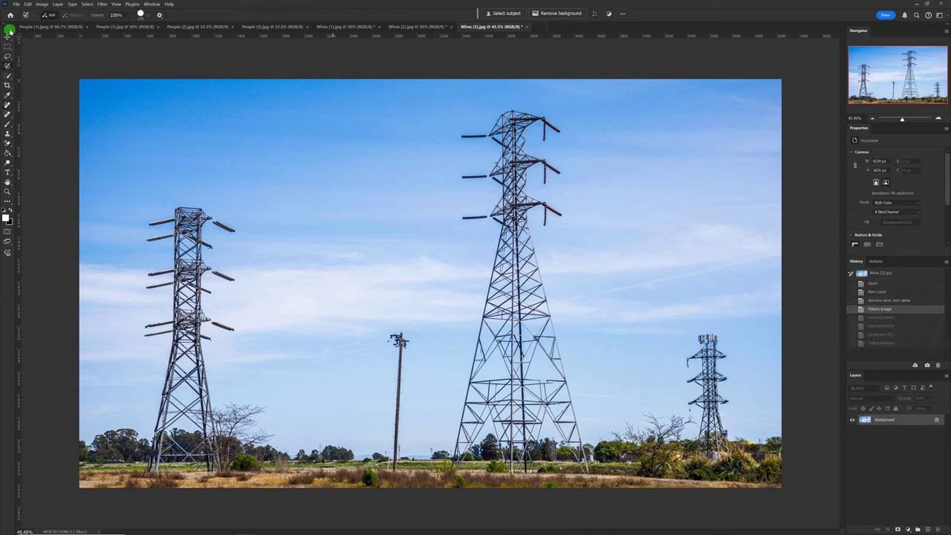
Set up the Remove tool with a resized brush and Generative AI turned off.
{"action": "left_click", "coordinate": [8, 108]}
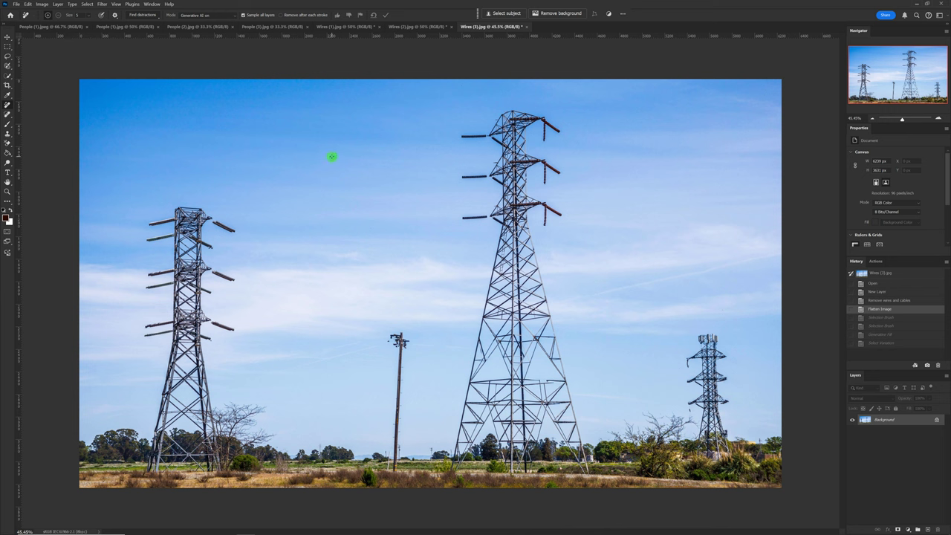
{"action": "left_click_drag", "start_coordinate": [331, 156], "coordinate": [350, 146]}
{"action": "left_click", "coordinate": [214, 15]}
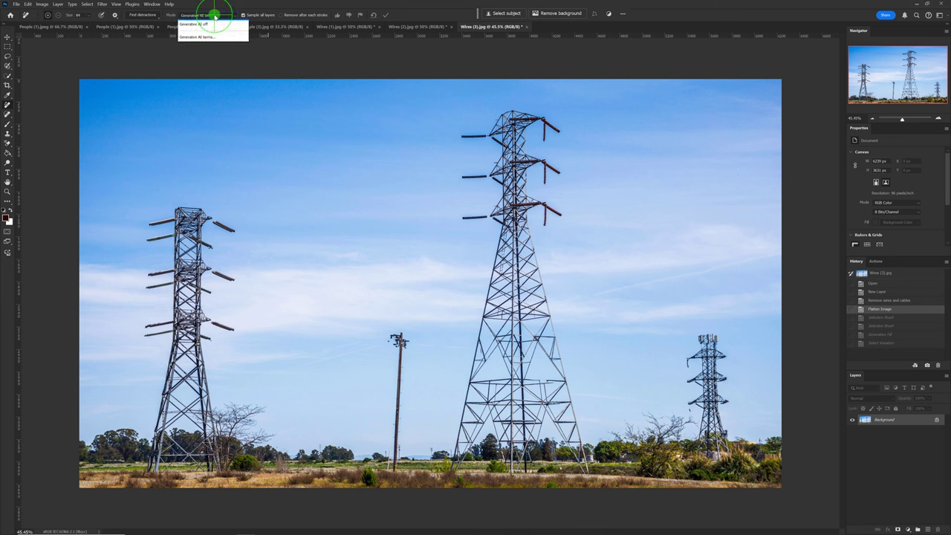
{"action": "left_click", "coordinate": [211, 35]}
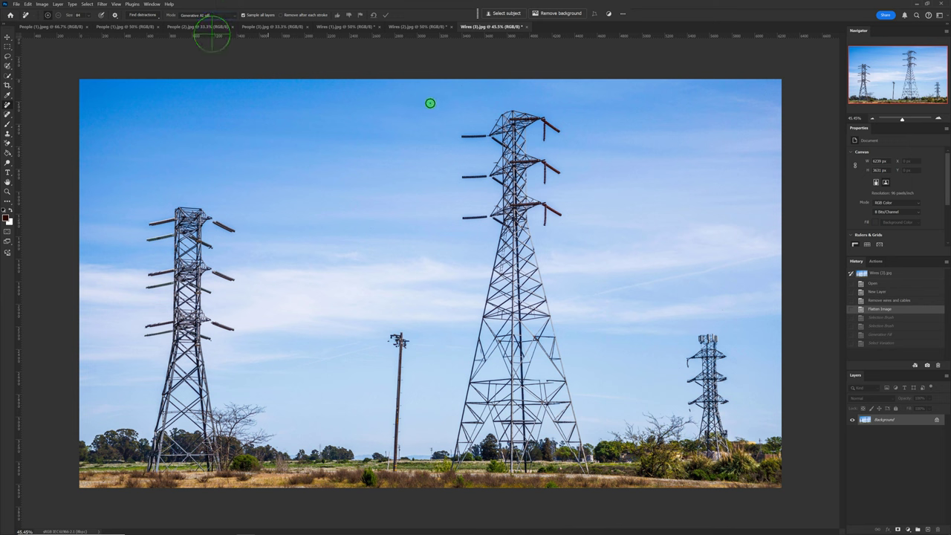
Remove the central tower's three left arms, the small wooden pole, and the sky specks.
{"action": "left_click_drag", "start_coordinate": [484, 135], "coordinate": [457, 136]}
{"action": "left_click_drag", "start_coordinate": [482, 176], "coordinate": [454, 177]}
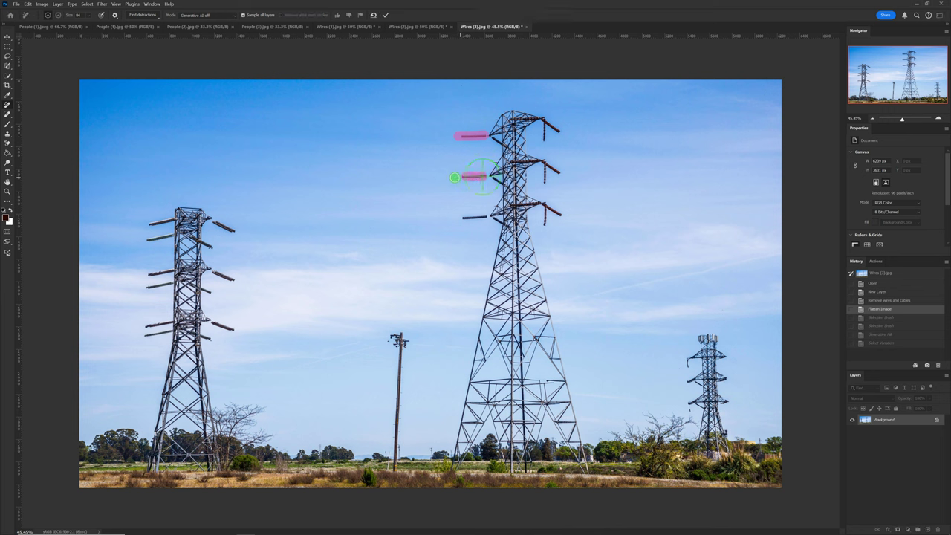
{"action": "left_click_drag", "start_coordinate": [483, 216], "coordinate": [459, 220]}
{"action": "left_click_drag", "start_coordinate": [394, 334], "coordinate": [394, 465]}
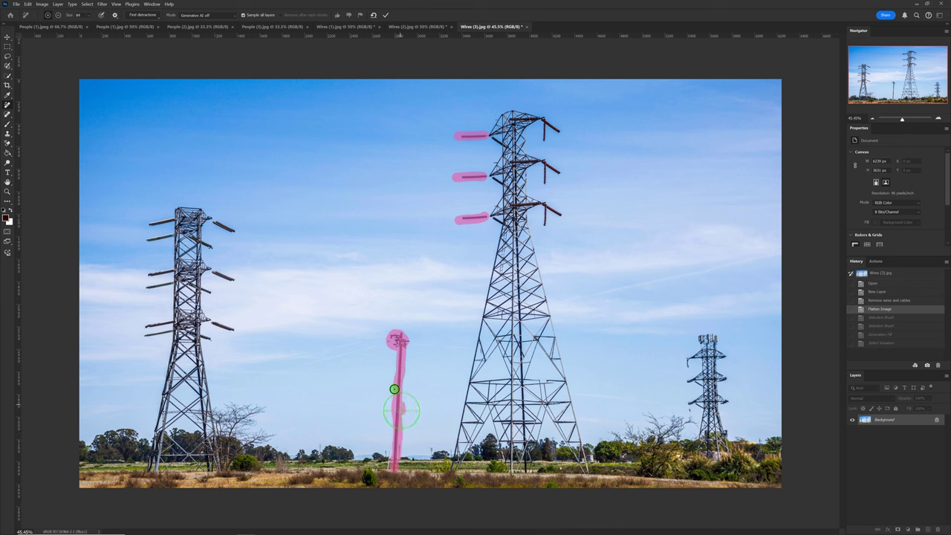
{"action": "left_click", "coordinate": [384, 15]}
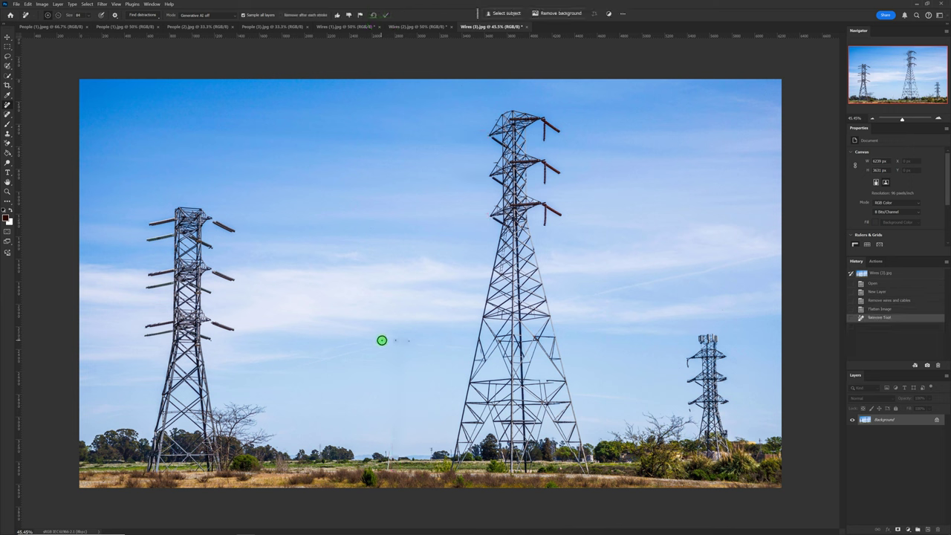
{"action": "left_click_drag", "start_coordinate": [391, 341], "coordinate": [405, 341]}
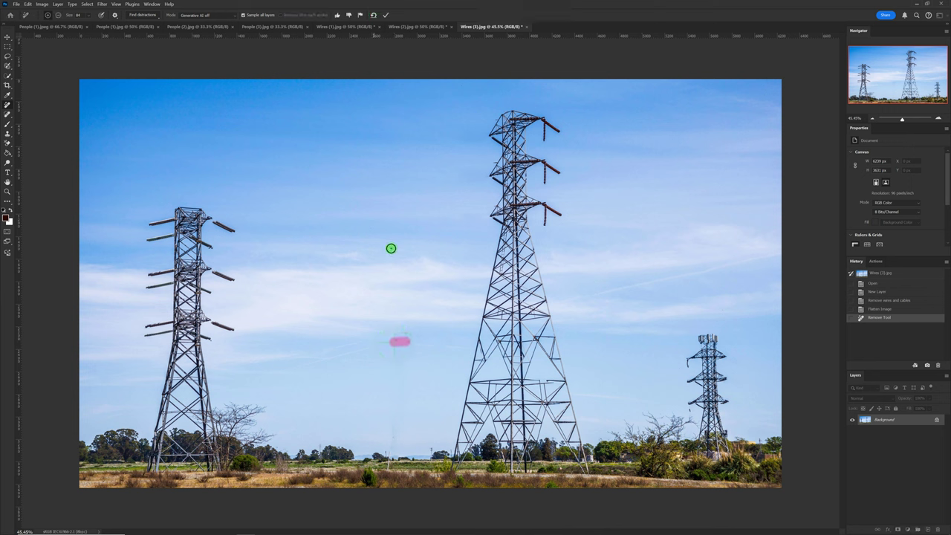
{"action": "key", "text": "Return"}
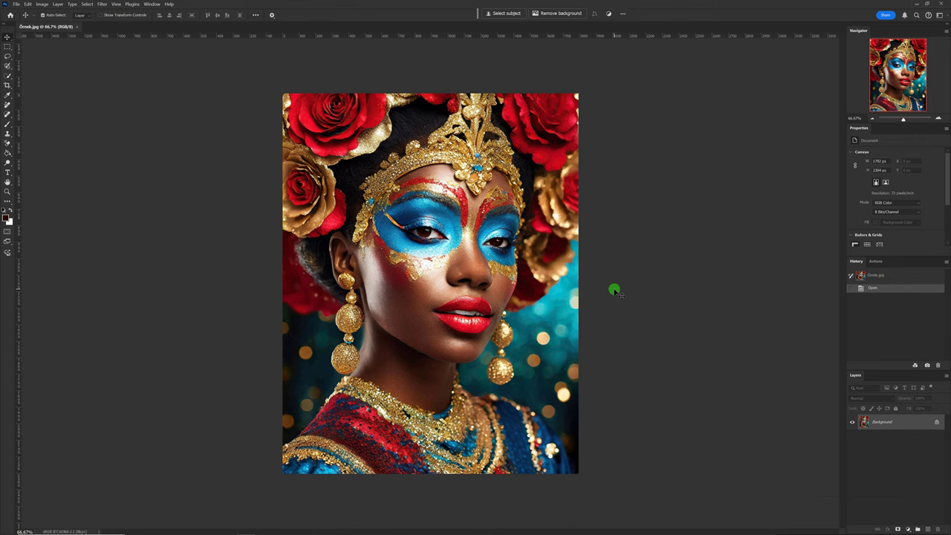
Draw a 16:9 crop frame wider than the portrait, with Fill set to Generative Expand.
{"action": "key", "text": "ctrl+minus"}
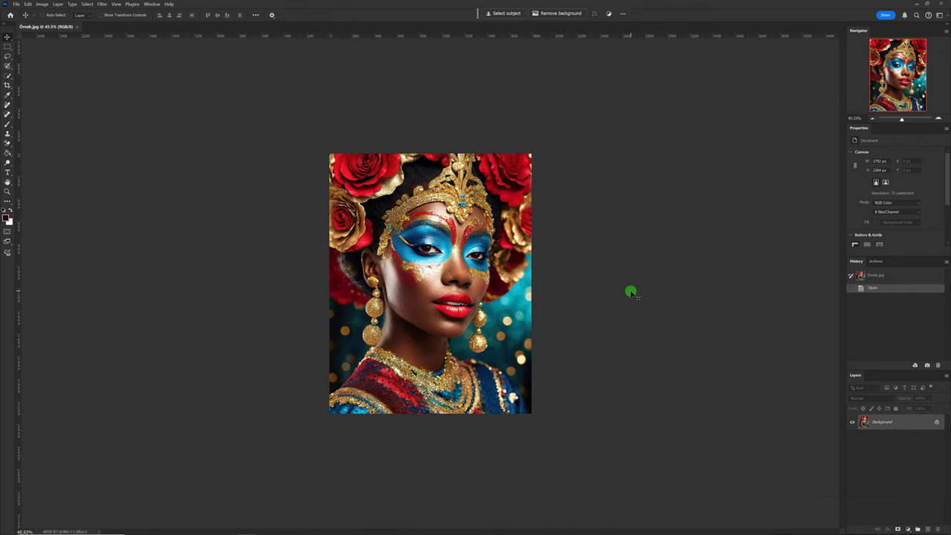
{"action": "left_click", "coordinate": [6, 85]}
{"action": "left_click", "coordinate": [37, 86]}
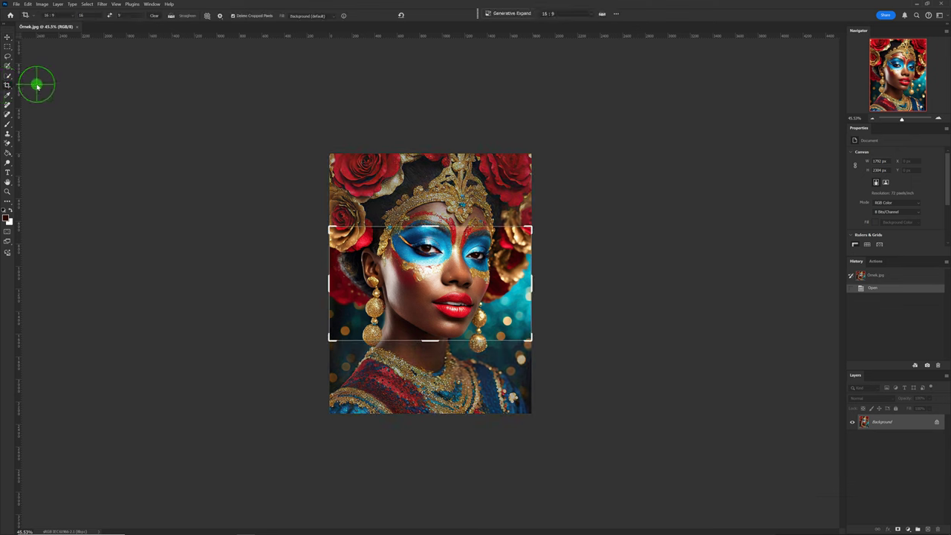
{"action": "left_click", "coordinate": [46, 14]}
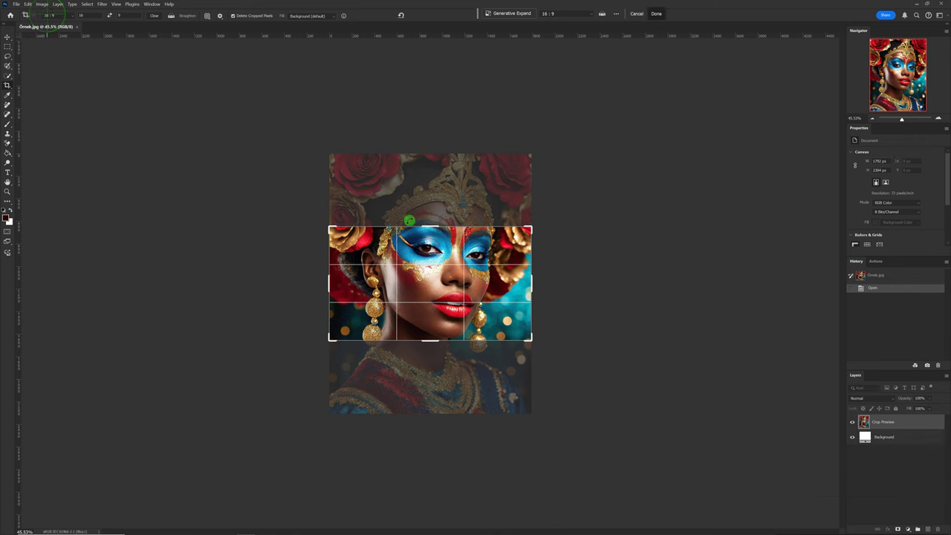
{"action": "left_click_drag", "start_coordinate": [442, 226], "coordinate": [442, 186]}
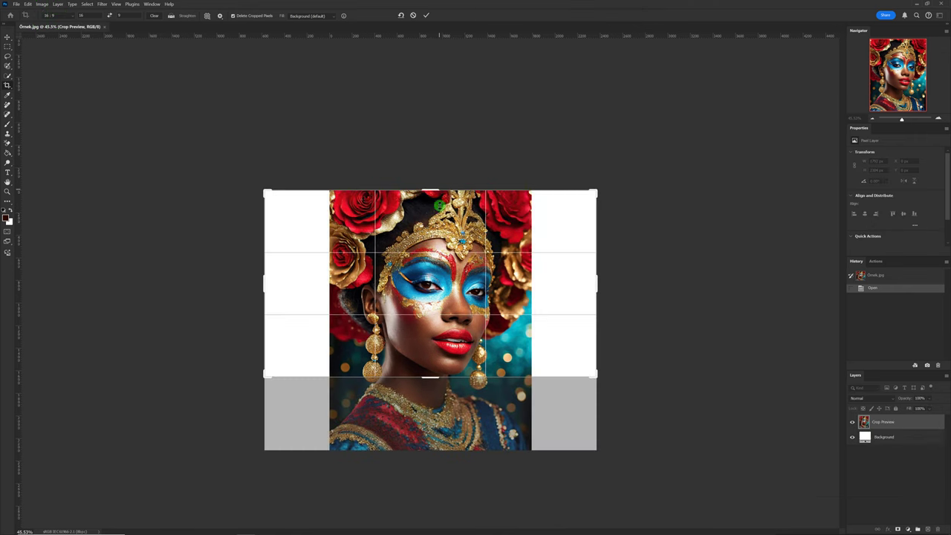
{"action": "left_click_drag", "start_coordinate": [432, 375], "coordinate": [427, 412]}
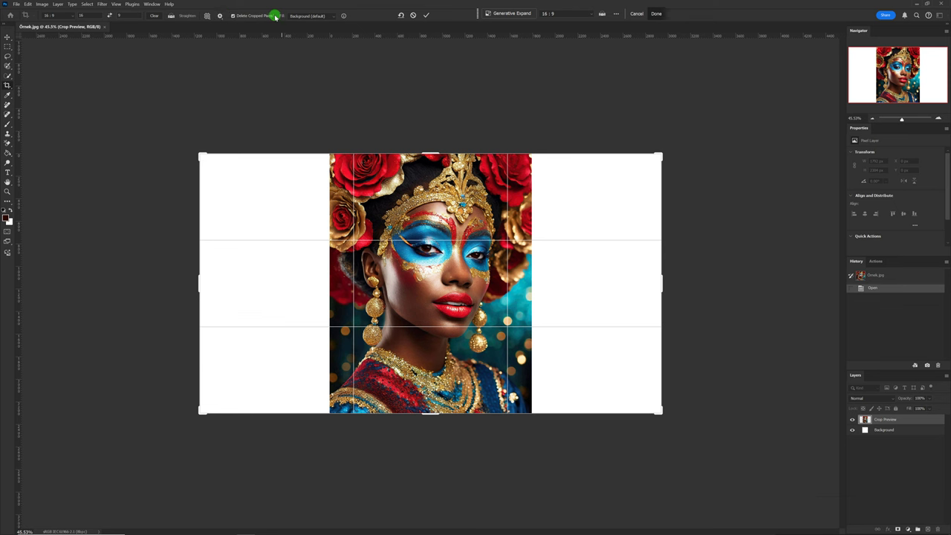
{"action": "left_click", "coordinate": [312, 16]}
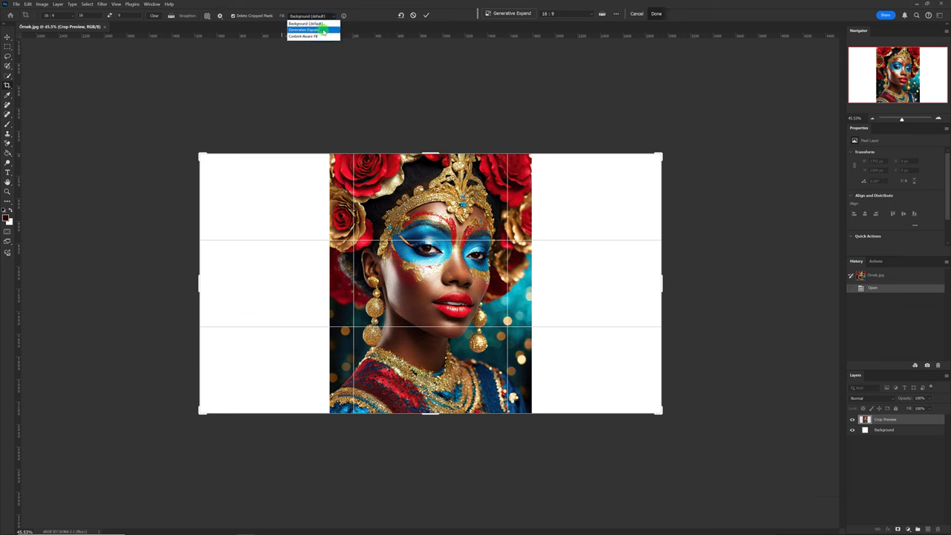
{"action": "left_click", "coordinate": [324, 32]}
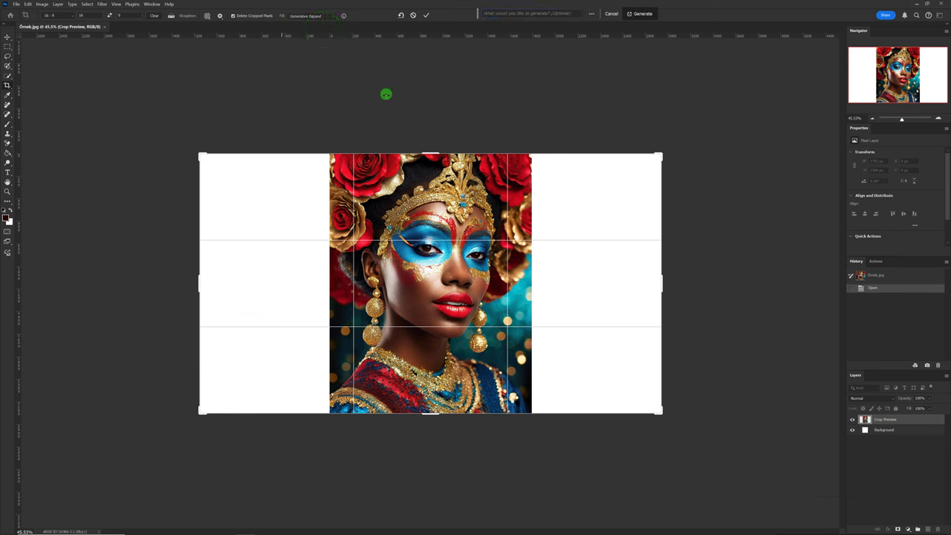
Generate the expanded background, keep the third teal-sparkle variation, and flatten the image.
{"action": "left_click", "coordinate": [424, 17]}
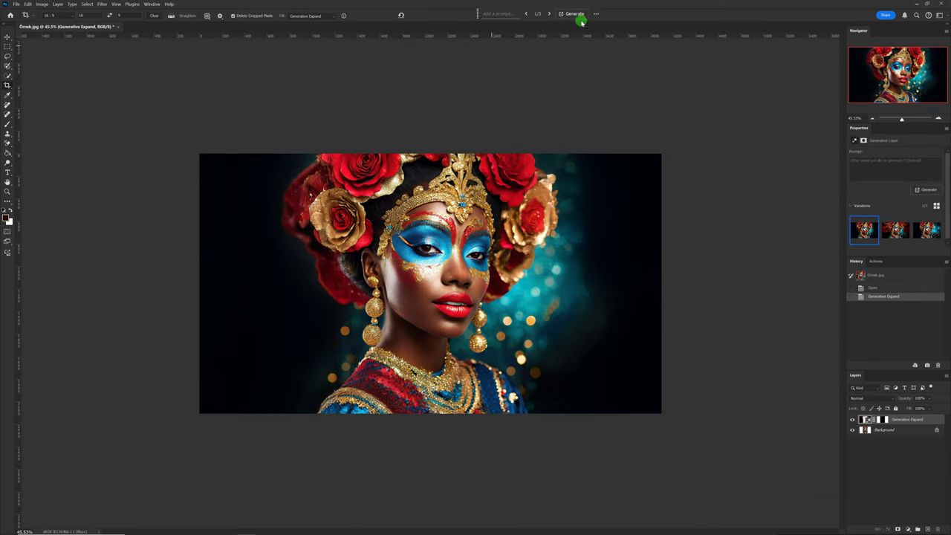
{"action": "left_click", "coordinate": [548, 14]}
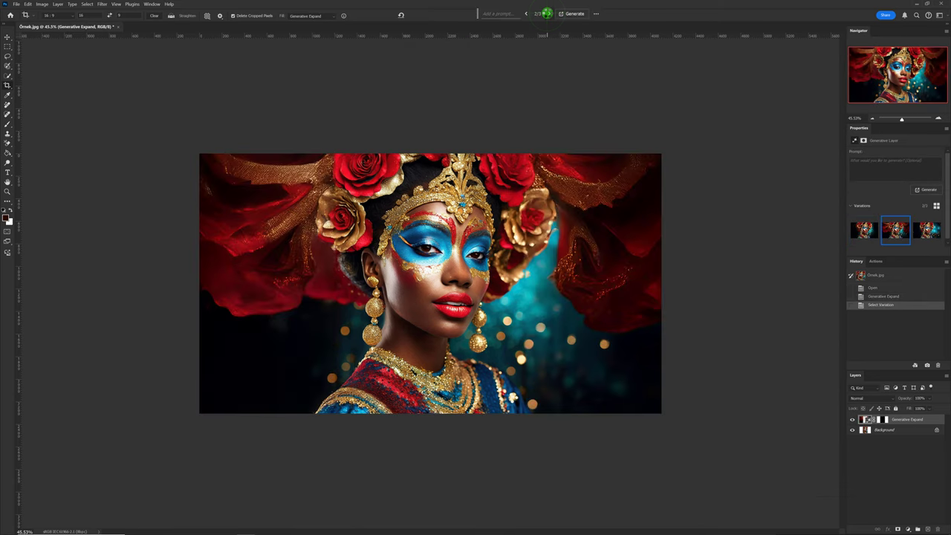
{"action": "left_click", "coordinate": [548, 13]}
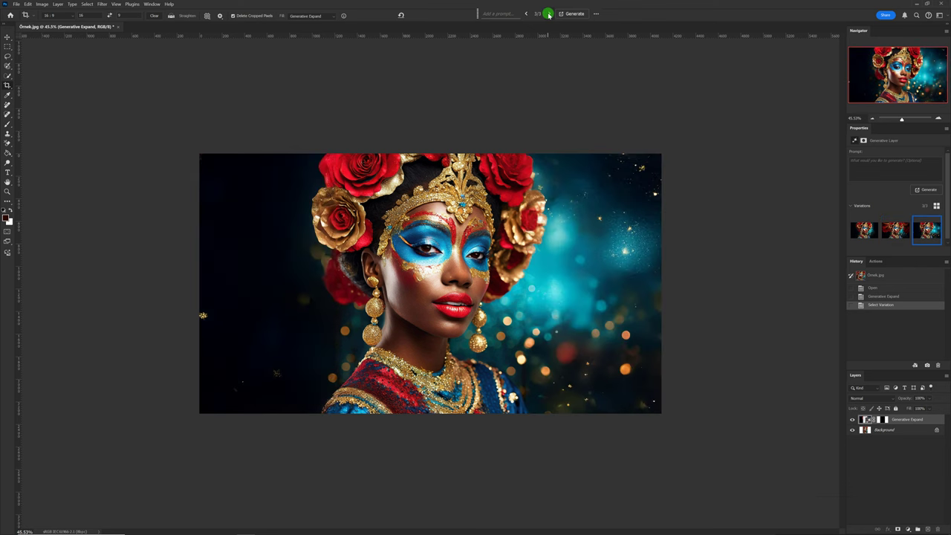
{"action": "left_click", "coordinate": [503, 218]}
{"action": "left_click", "coordinate": [560, 230]}
{"action": "left_click", "coordinate": [352, 361]}
{"action": "left_click", "coordinate": [239, 259]}
{"action": "left_click", "coordinate": [267, 252]}
{"action": "left_click", "coordinate": [637, 254]}
{"action": "left_click", "coordinate": [945, 377]}
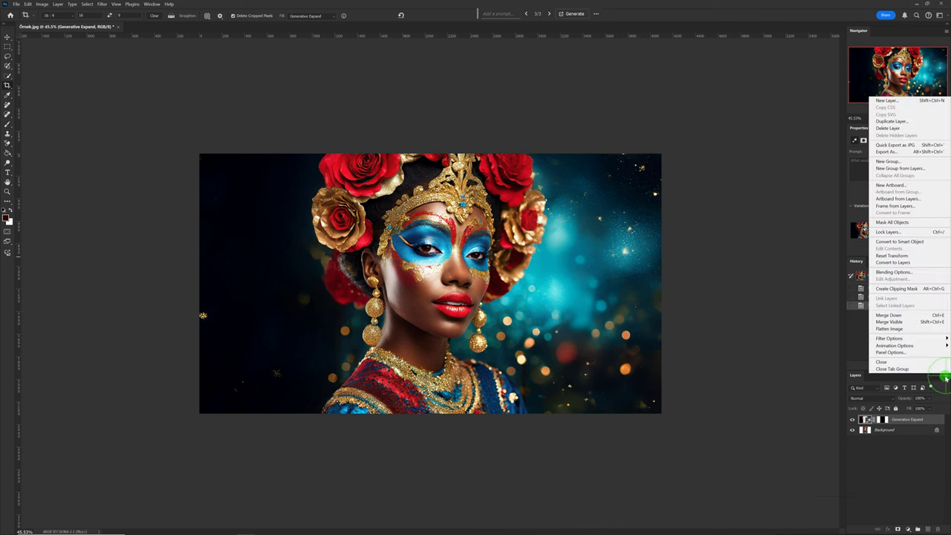
{"action": "left_click", "coordinate": [888, 329]}
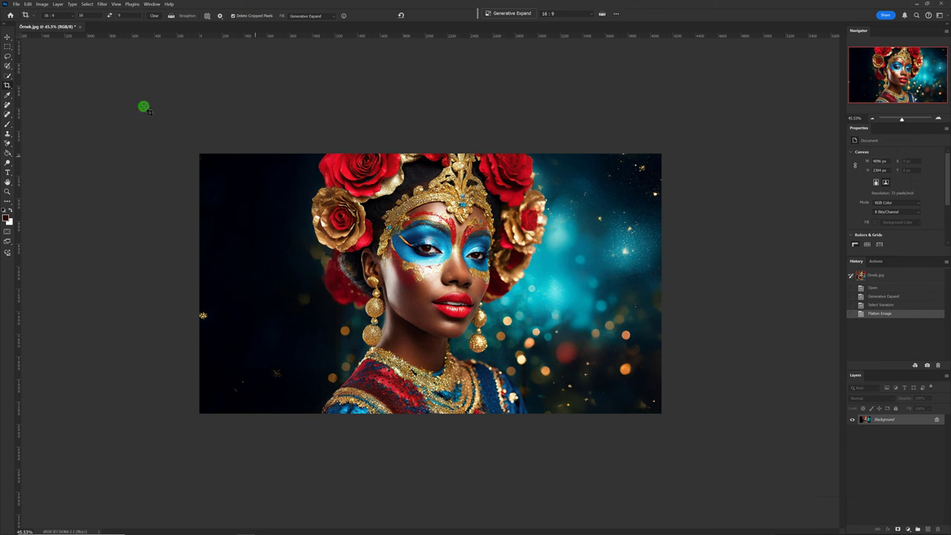
Remove the portrait's background to leave the rose-crowned woman on transparency, then start Generate background.
{"action": "left_click", "coordinate": [6, 36]}
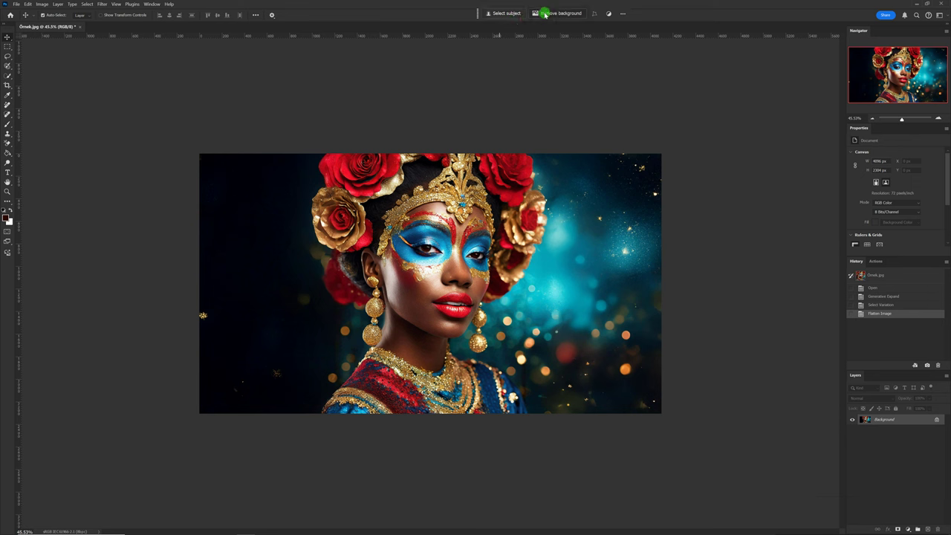
{"action": "left_click", "coordinate": [545, 13]}
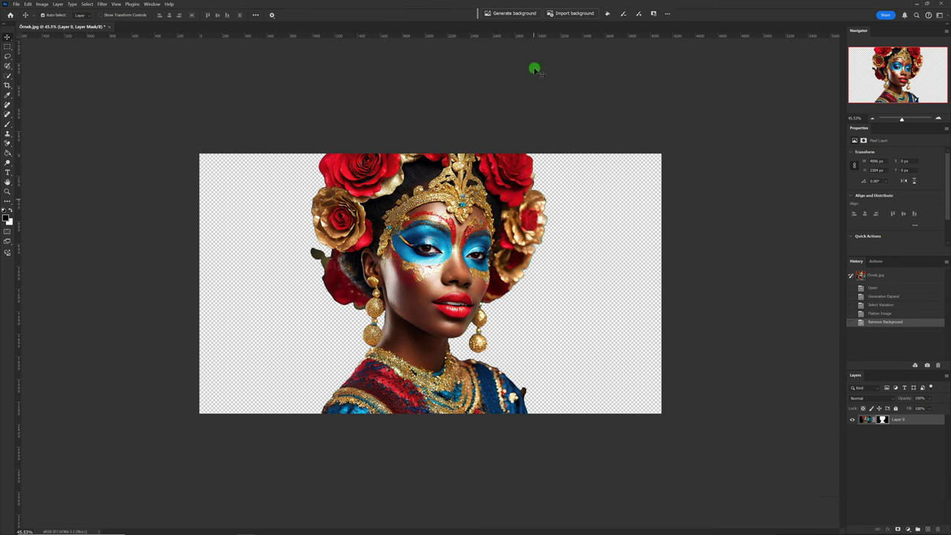
{"action": "left_click", "coordinate": [506, 16]}
{"action": "left_click", "coordinate": [506, 15]}
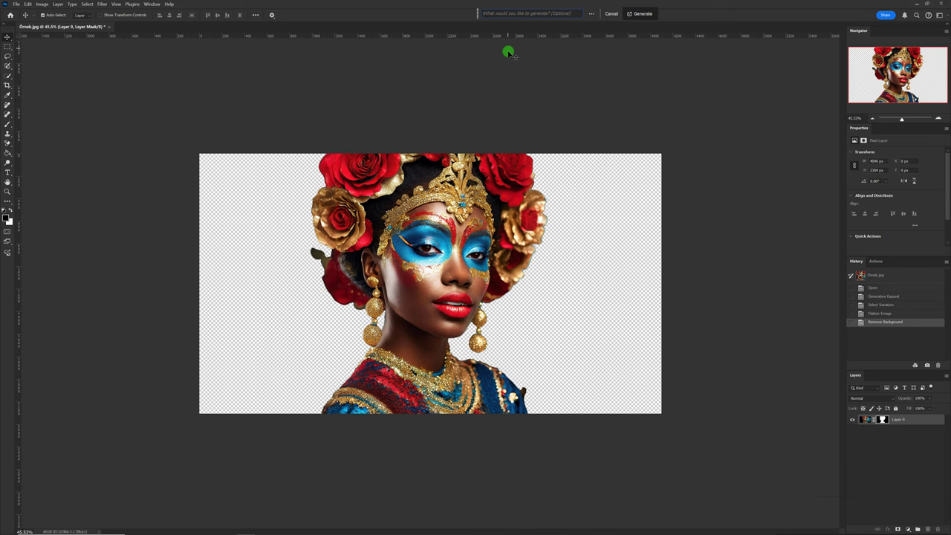
Generate a 'circus' background and settle on variation 2, the bokeh-lights and blue-spotlights version.
{"action": "type", "text": "d"}
{"action": "type", "text": "circus"}
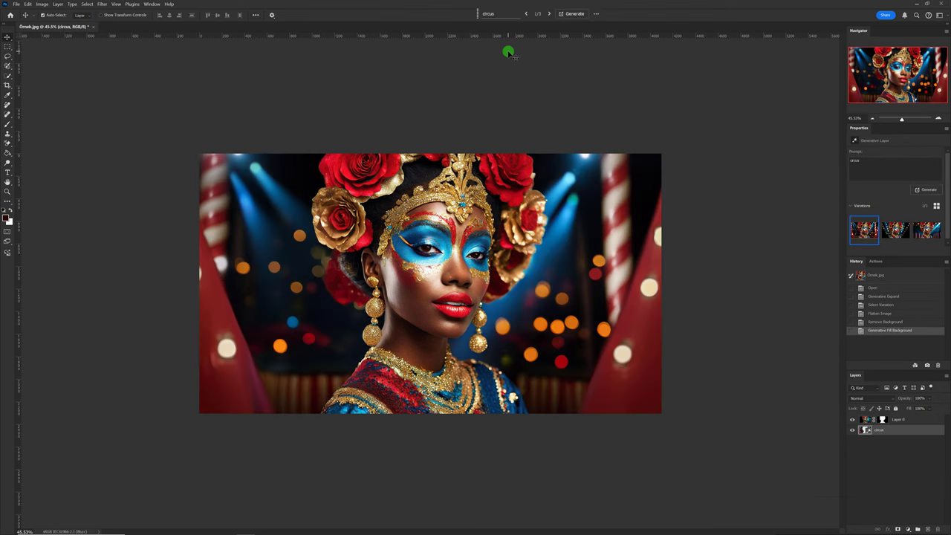
{"action": "left_click", "coordinate": [549, 14]}
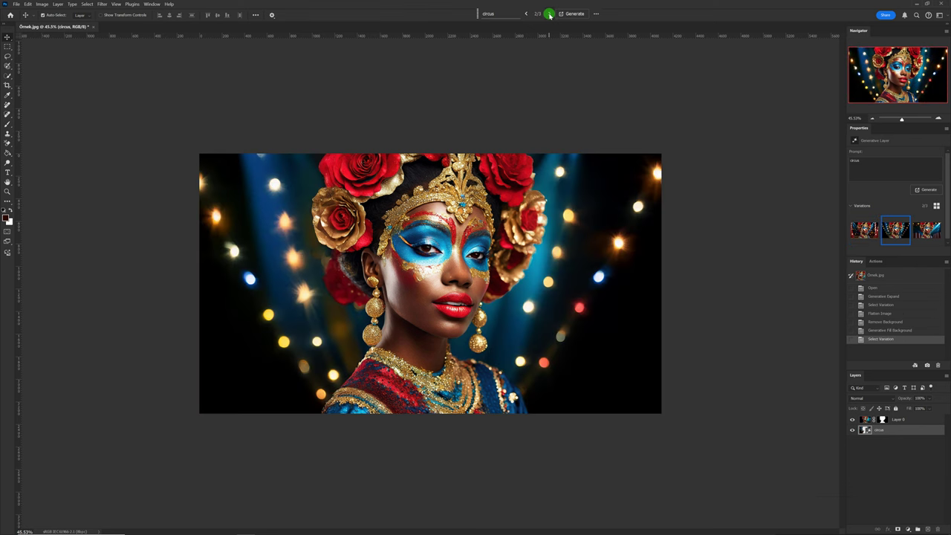
{"action": "left_click", "coordinate": [549, 14]}
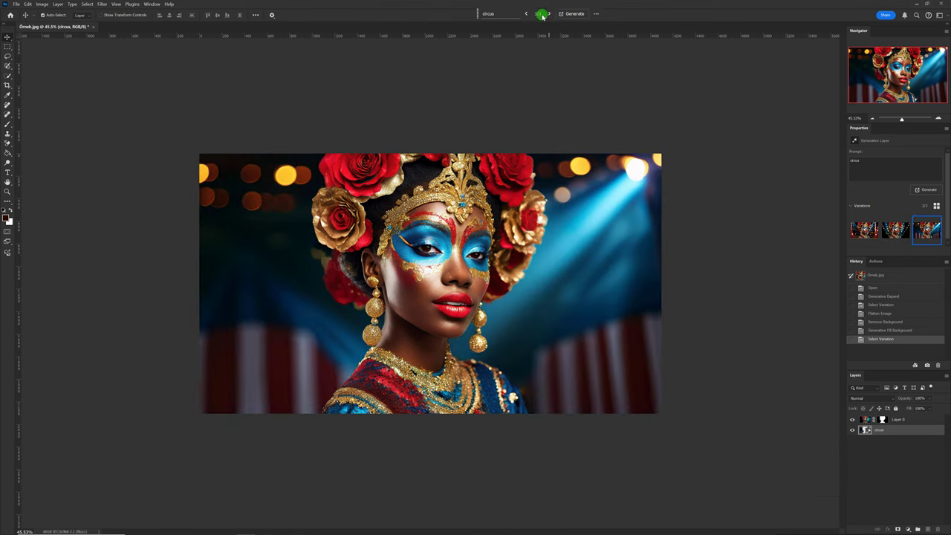
{"action": "left_click", "coordinate": [527, 14]}
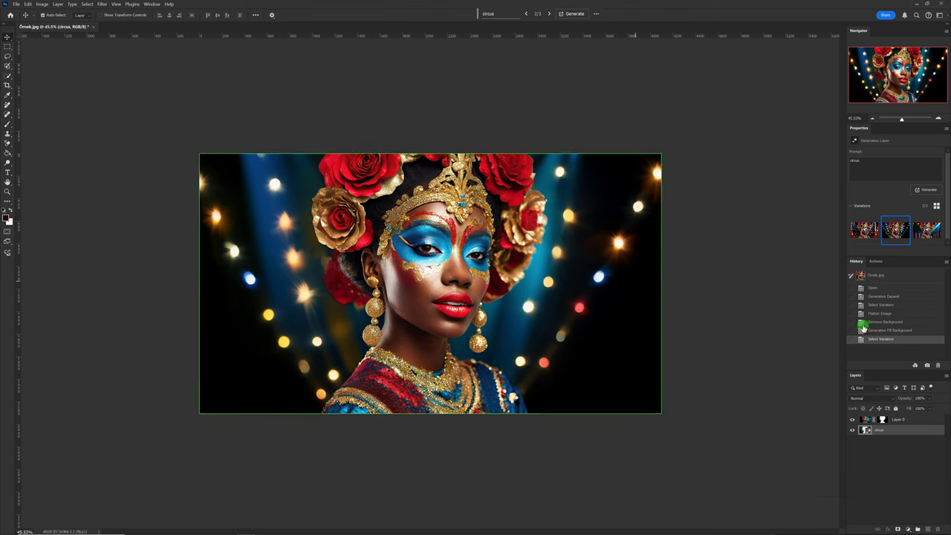
{"action": "left_click", "coordinate": [941, 377]}
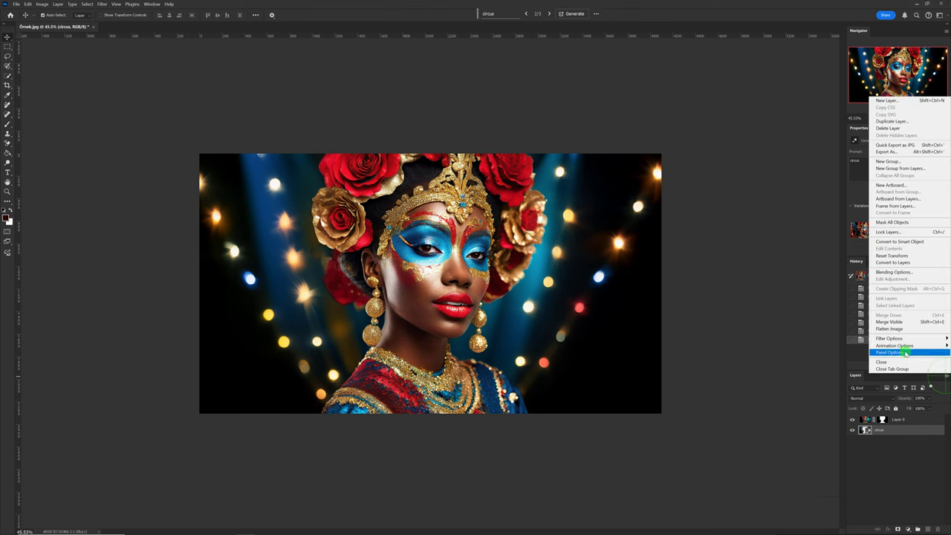
Flatten the circus portrait to a single layer and compare it against the original History snapshot.
{"action": "left_click", "coordinate": [891, 328]}
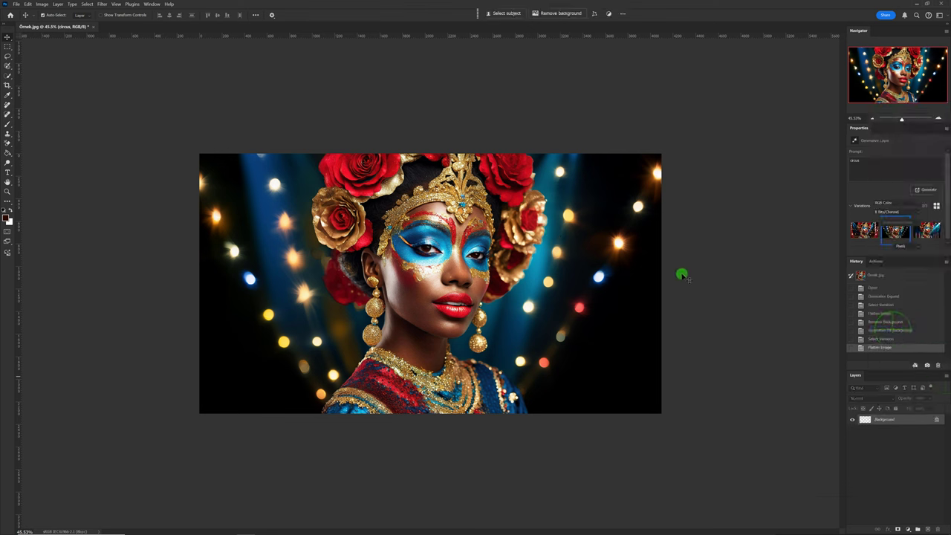
{"action": "left_click", "coordinate": [880, 275]}
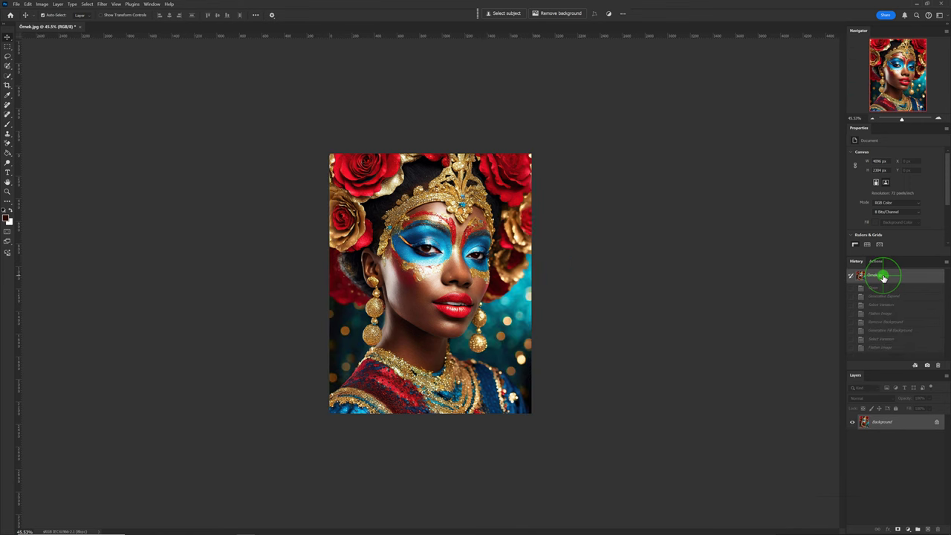
{"action": "left_click", "coordinate": [881, 347]}
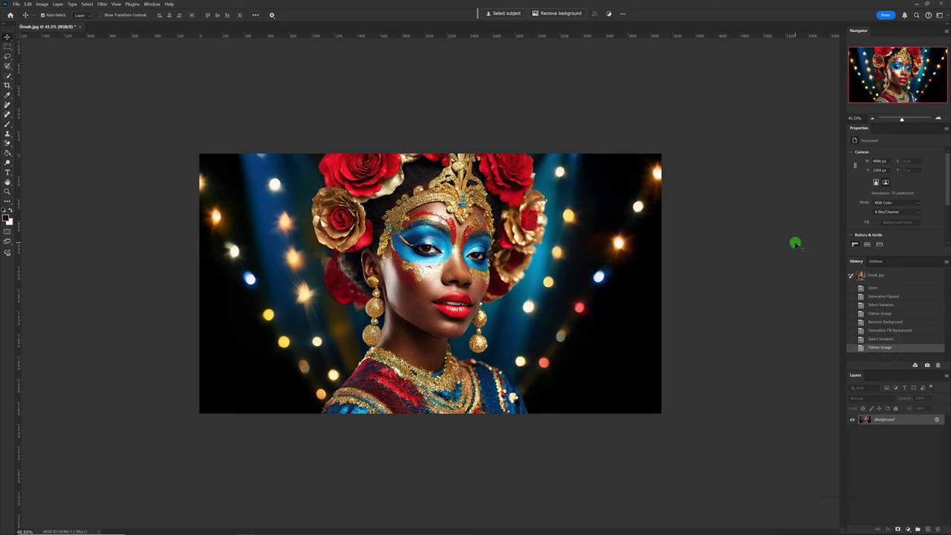